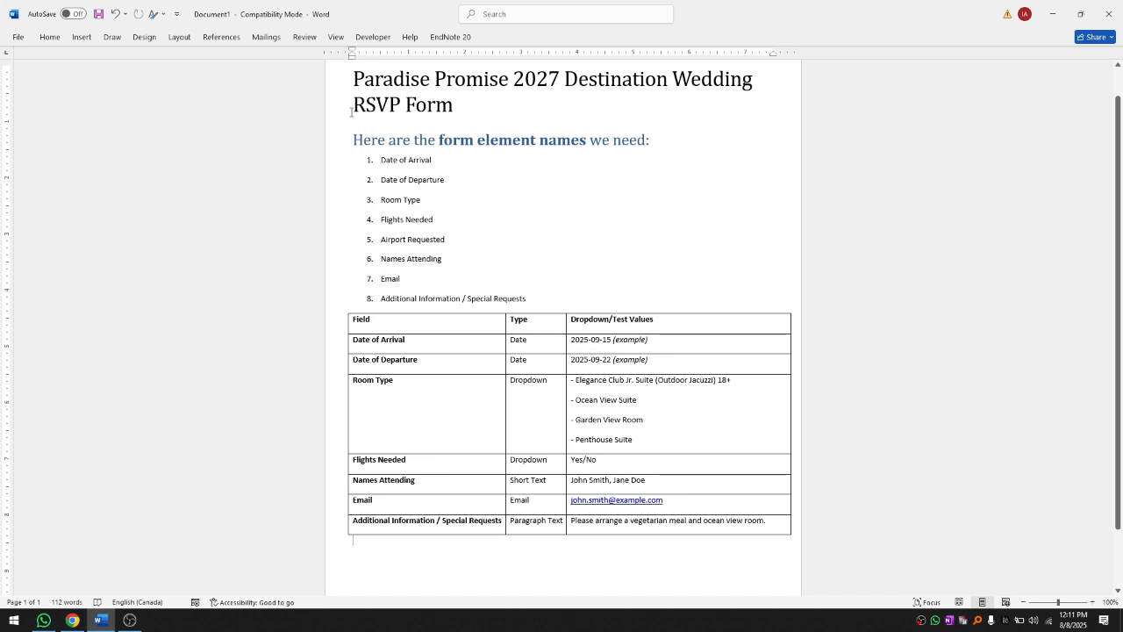
# Step: Review the Word RSVP document's title, heading and first list item
pyautogui.moveTo(352, 82); pyautogui.dragTo(720, 572)
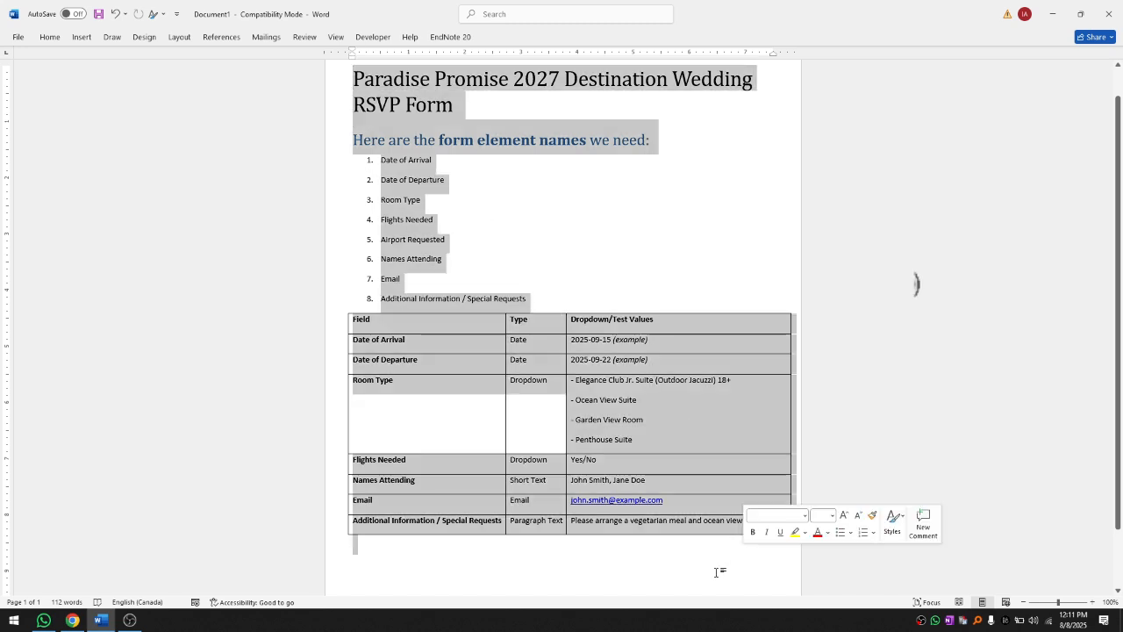
pyautogui.click(675, 574)
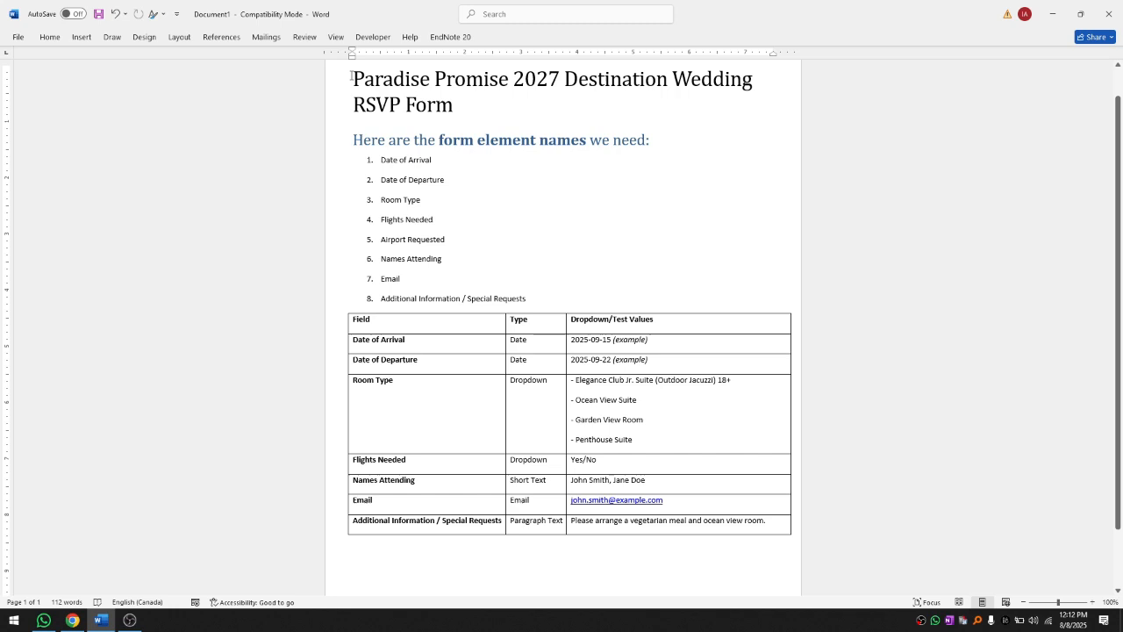
pyautogui.moveTo(354, 79); pyautogui.dragTo(458, 102)
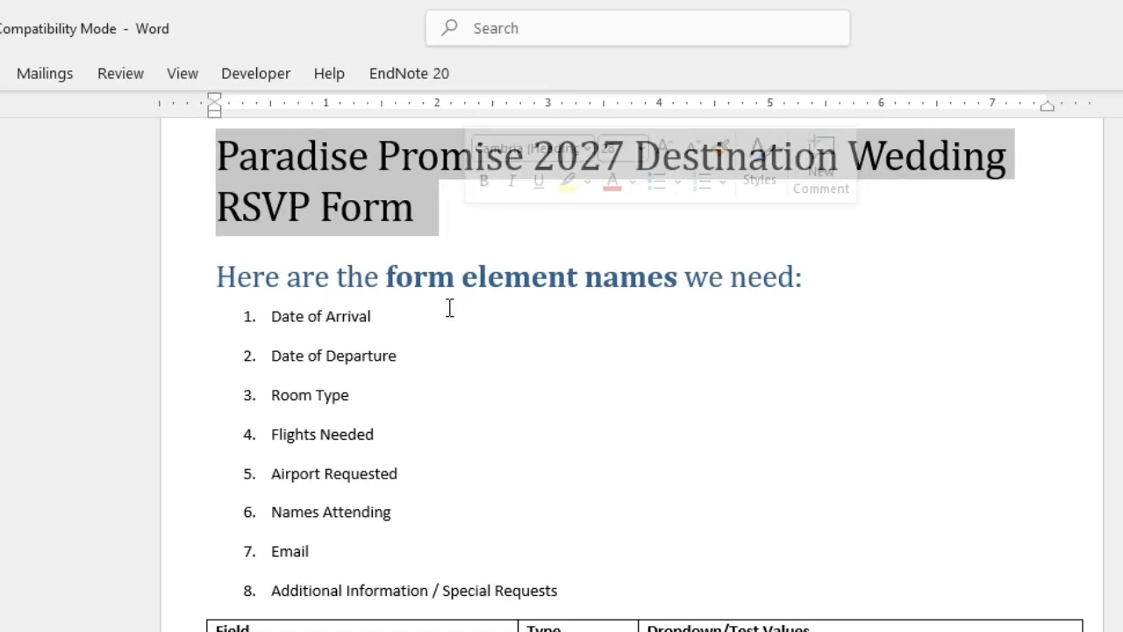
pyautogui.moveTo(215, 274); pyautogui.dragTo(765, 338)
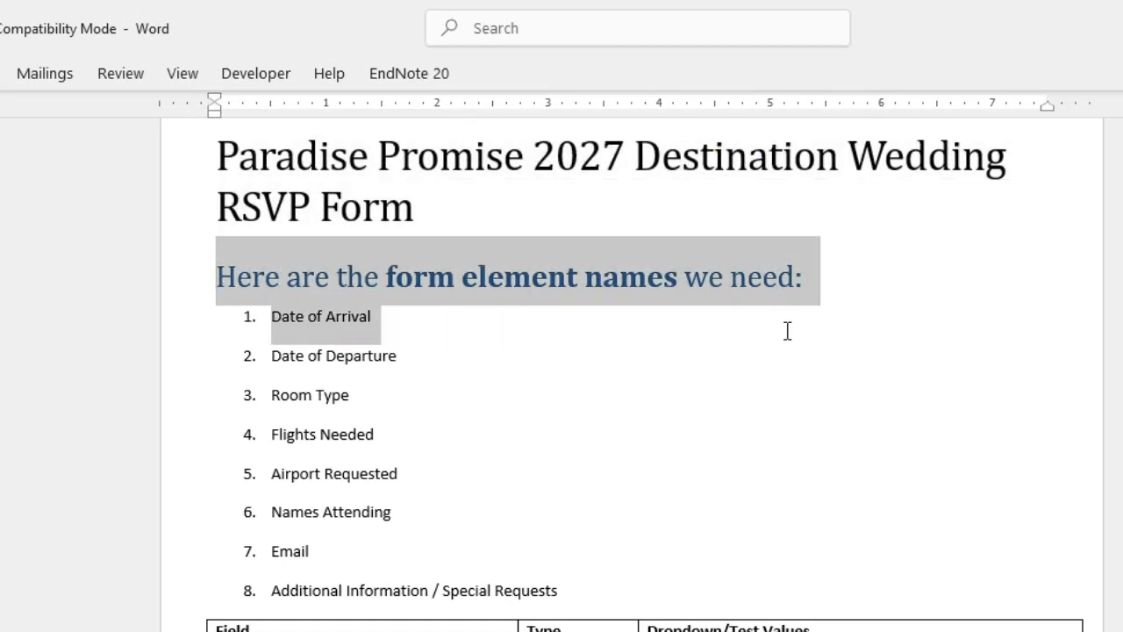
pyautogui.click(481, 372)
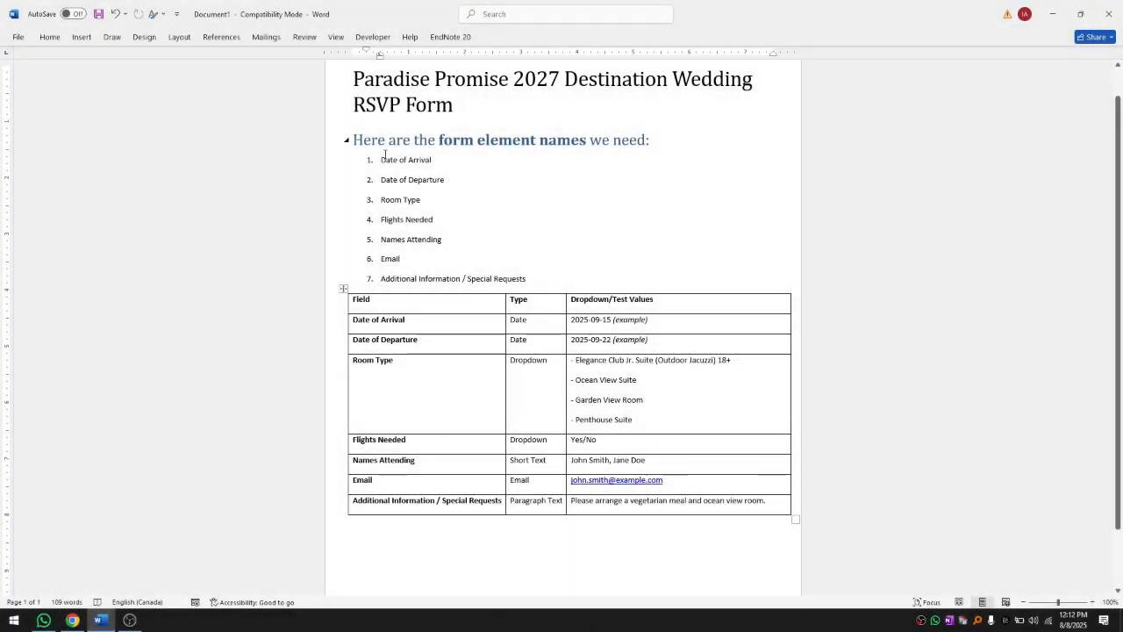
# Step: Check list items 1 to 7 in Word, then bring up the untitled spreadsheet in Chrome
pyautogui.moveTo(380, 159); pyautogui.dragTo(567, 280)
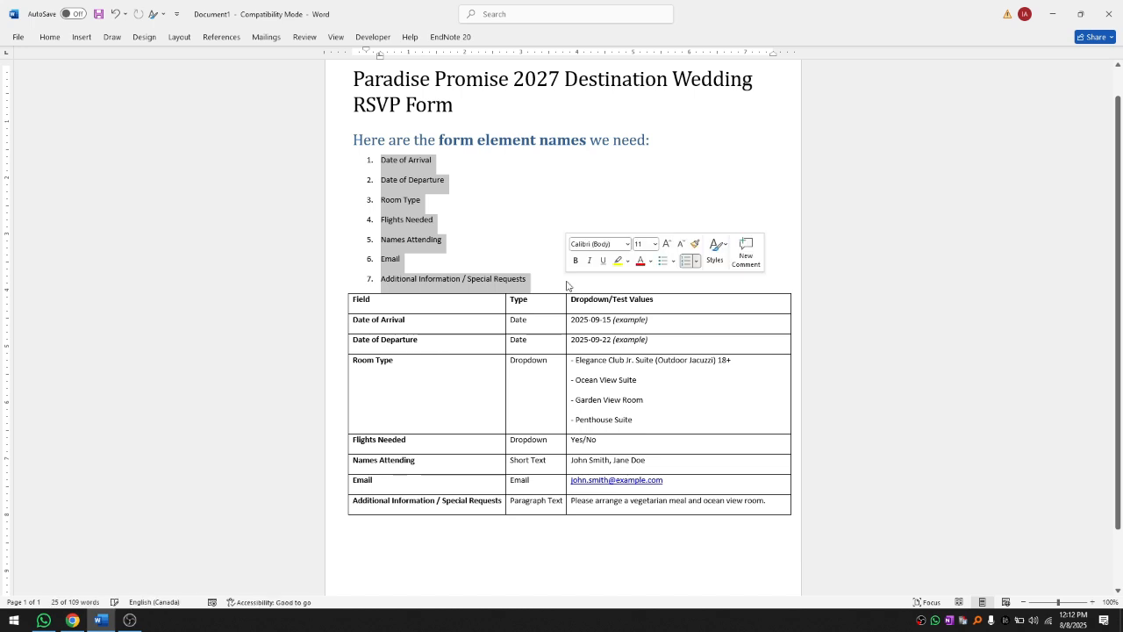
pyautogui.click(497, 205)
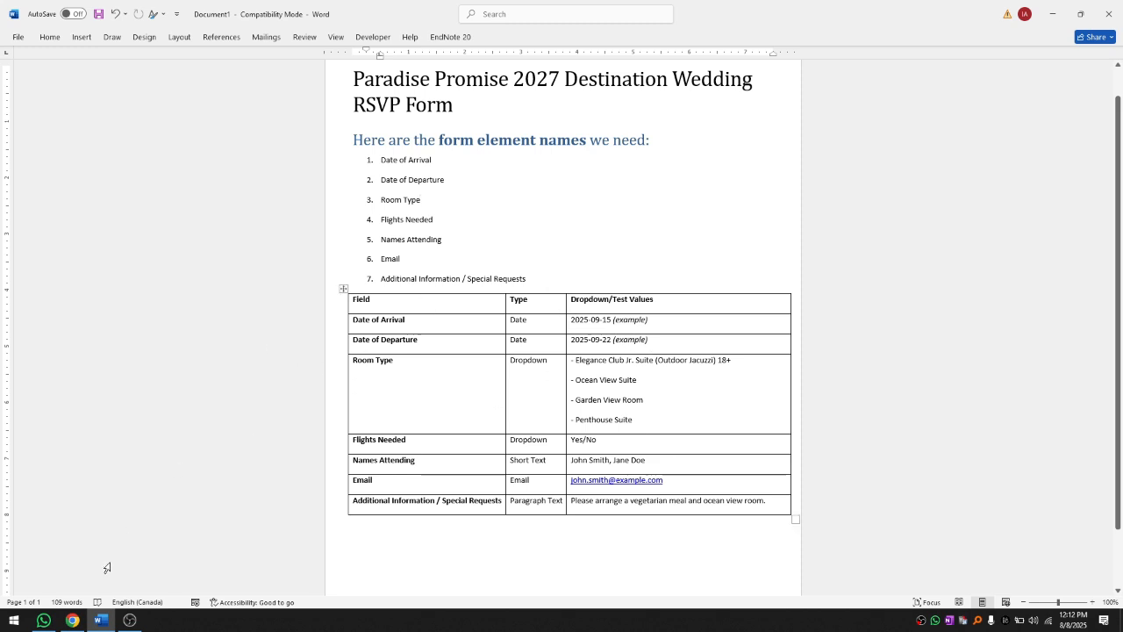
pyautogui.click(72, 620)
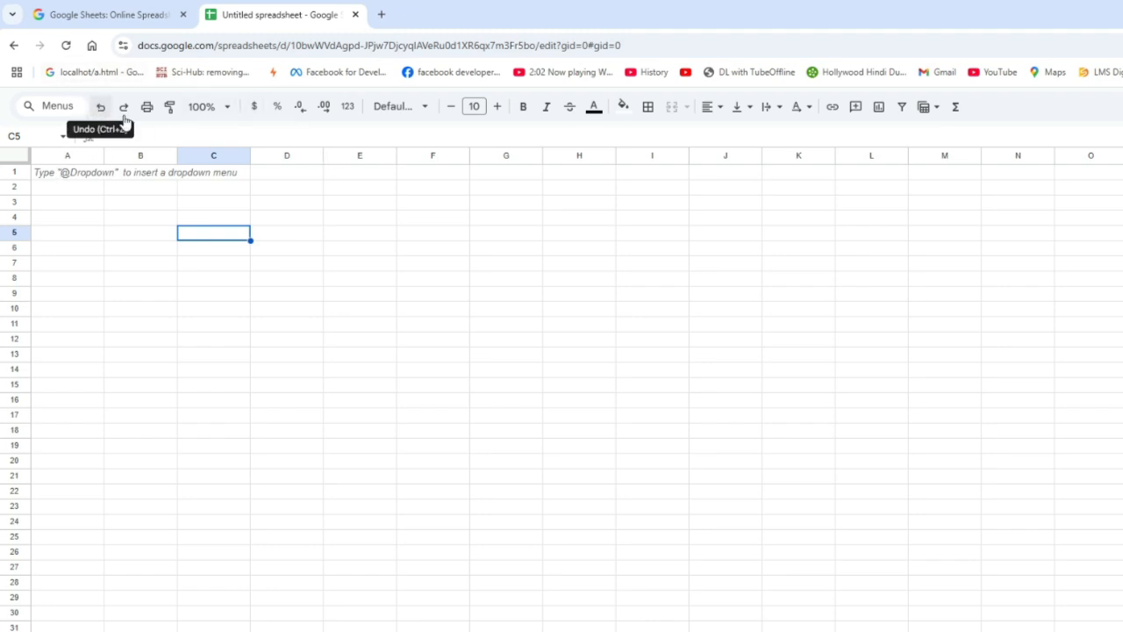
# Step: Restore the Sheets menu bar and use Tools > Create a new form for a linked form
pyautogui.click(50, 104)
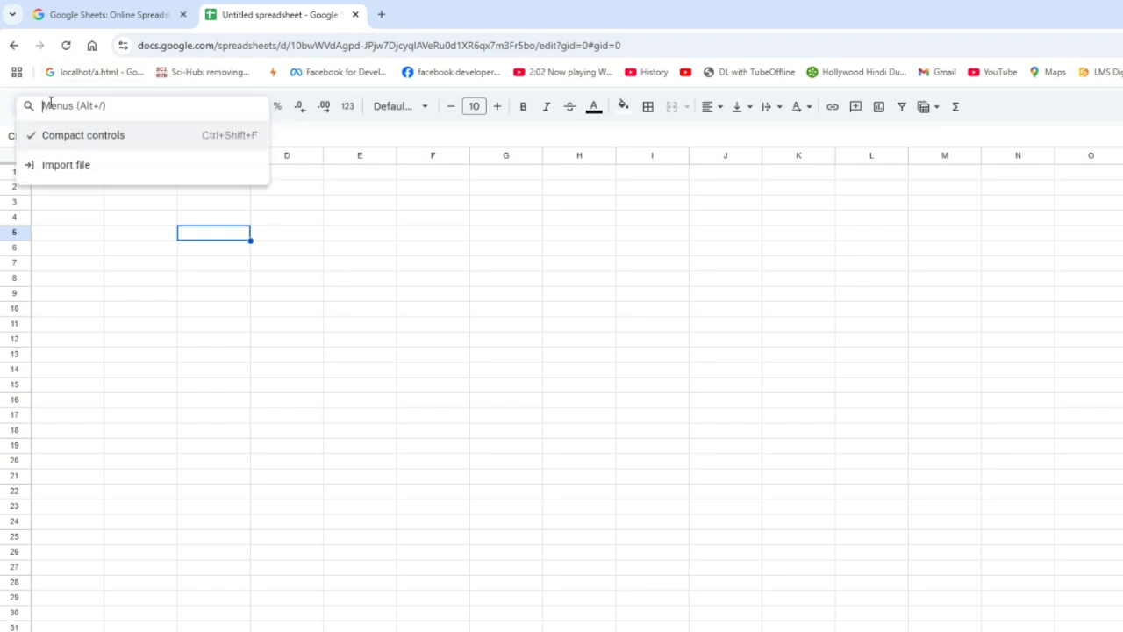
pyautogui.click(93, 226)
pyautogui.click(64, 178)
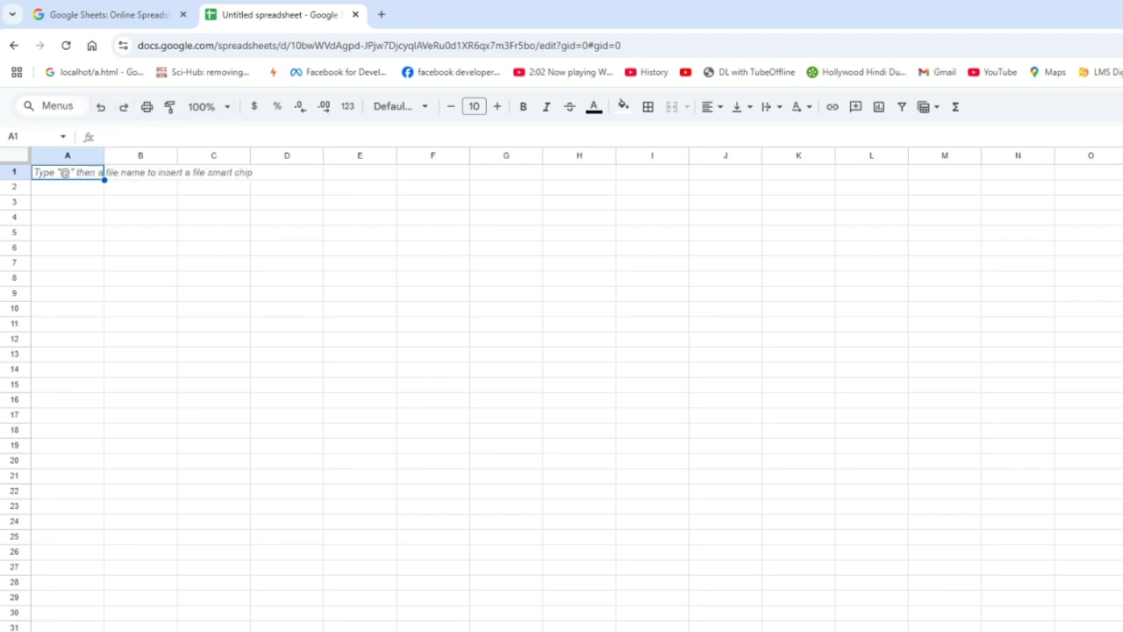
pyautogui.hotkey('ctrl', 'shift', 'f')
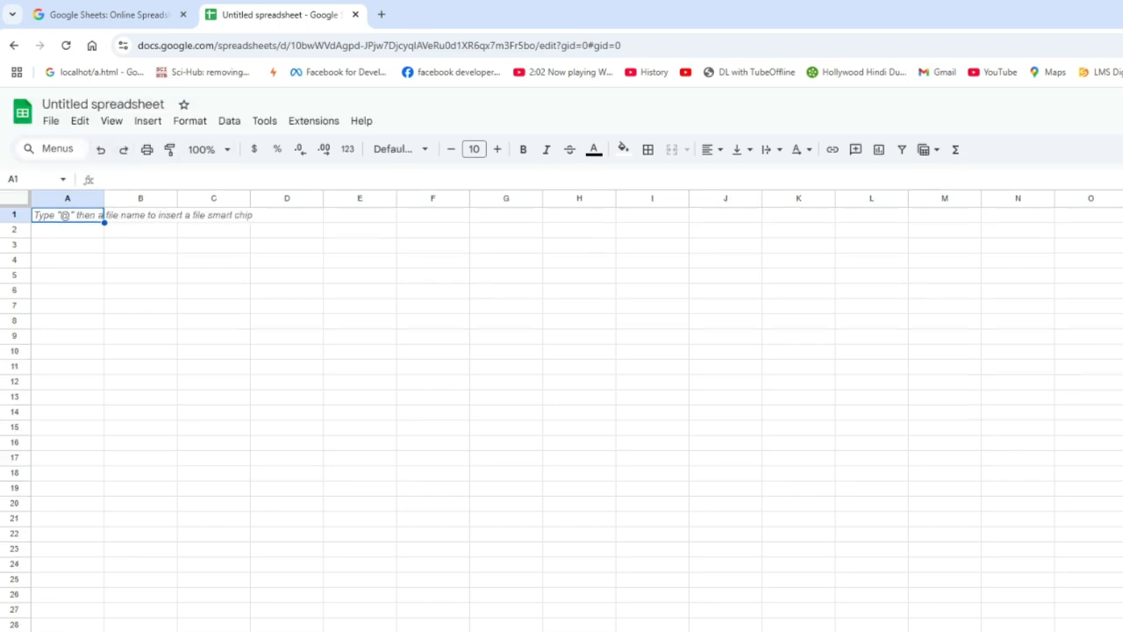
pyautogui.click(264, 123)
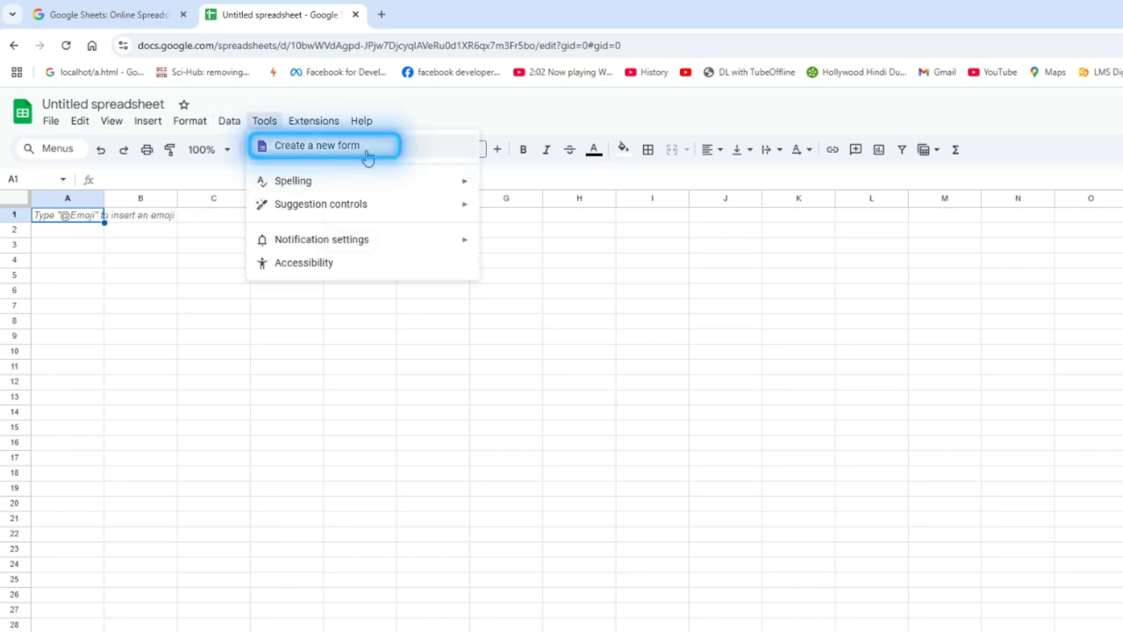
pyautogui.click(315, 373)
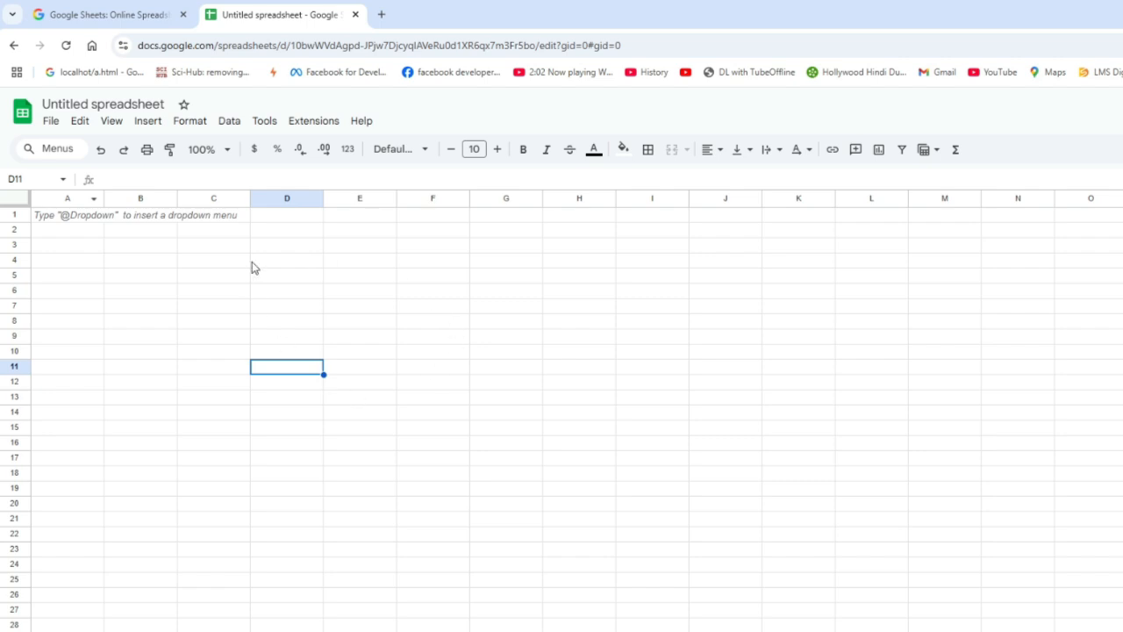
pyautogui.click(265, 121)
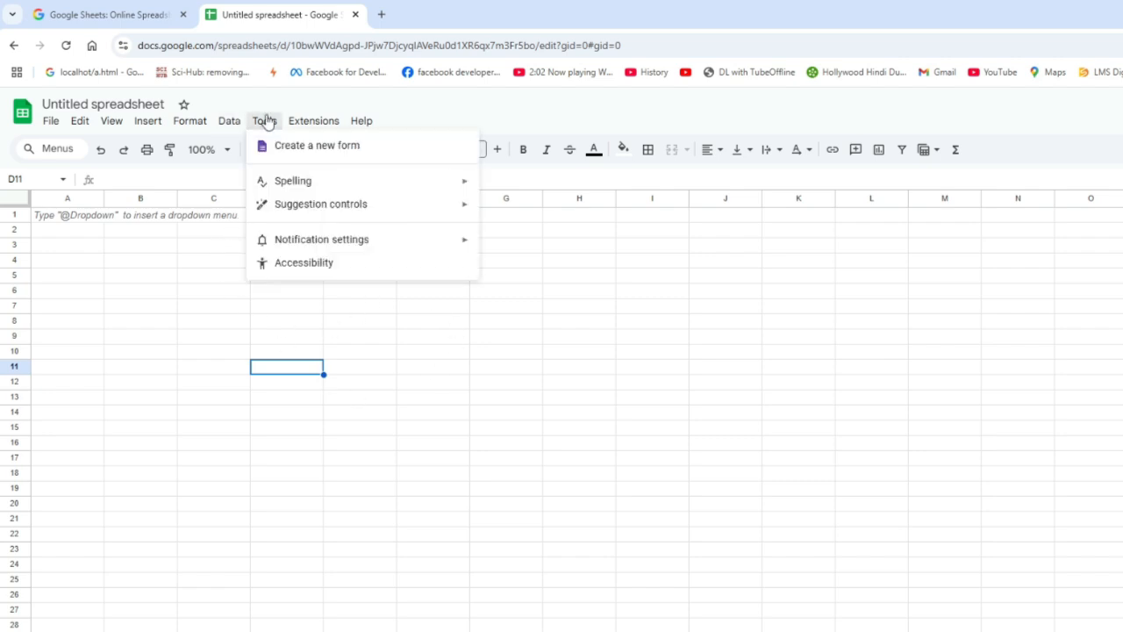
pyautogui.click(323, 146)
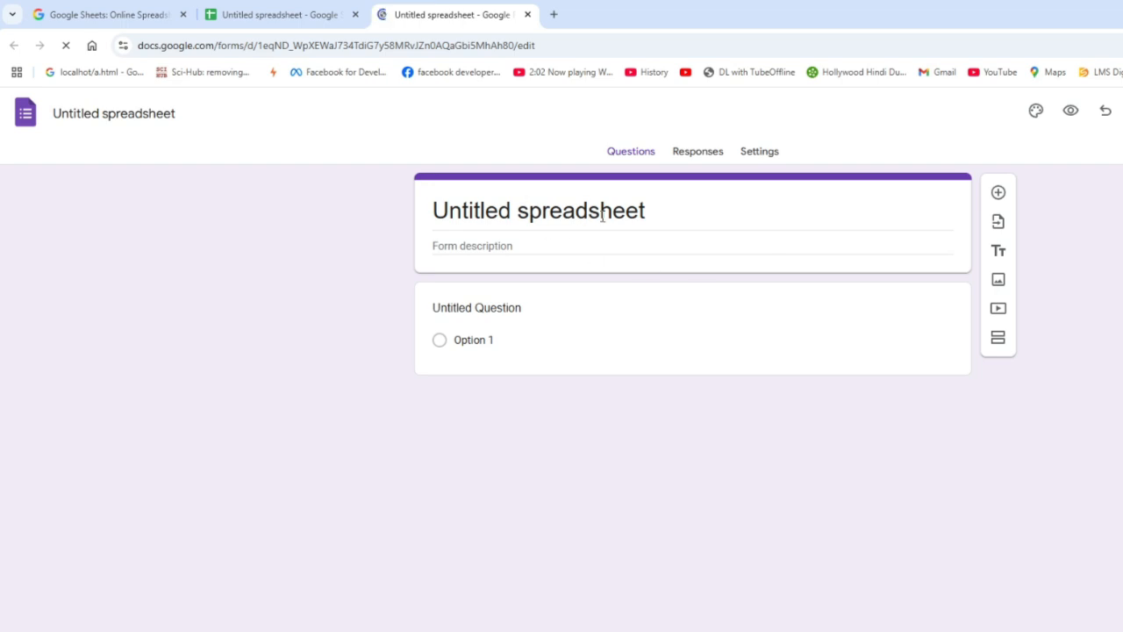
# Step: Title the form 'Paradise Promise 2027 Destination Wedding RSVP Form', copied from the Word heading
pyautogui.click(566, 347)
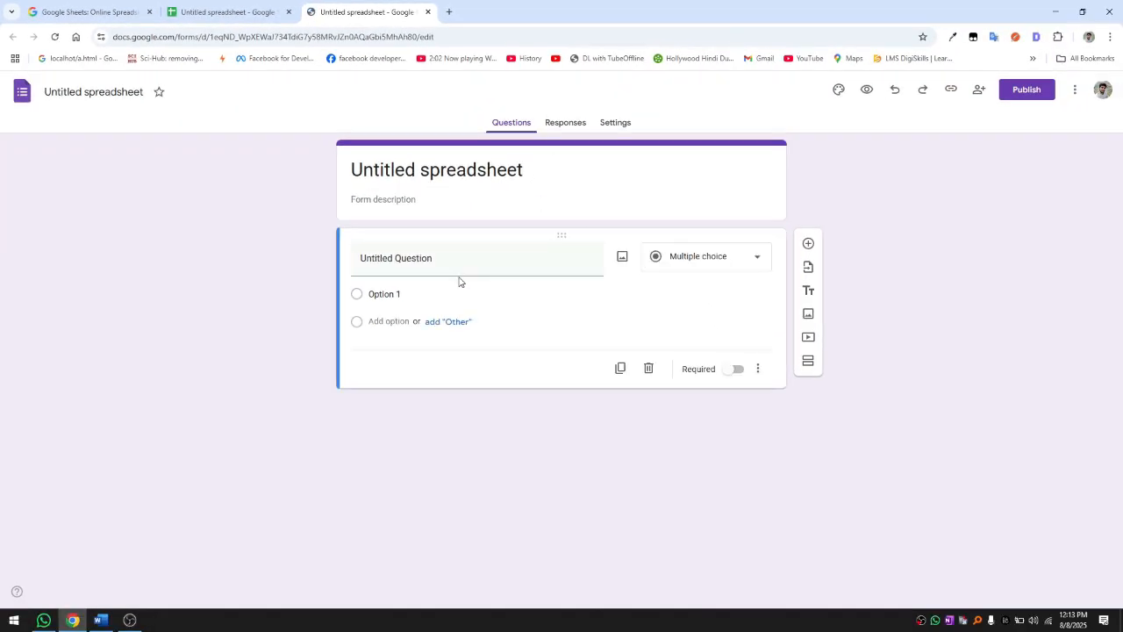
pyautogui.click(459, 268)
pyautogui.hotkey('alt', 'Tab')
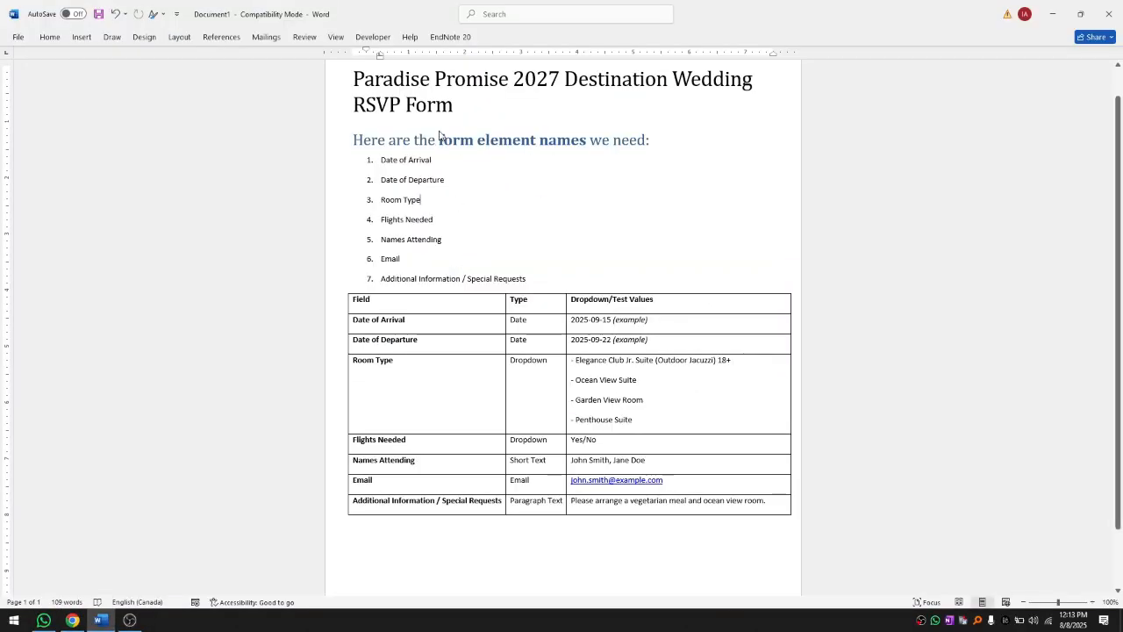
pyautogui.moveTo(355, 77); pyautogui.dragTo(471, 103)
pyautogui.hotkey('ctrl', 'c')
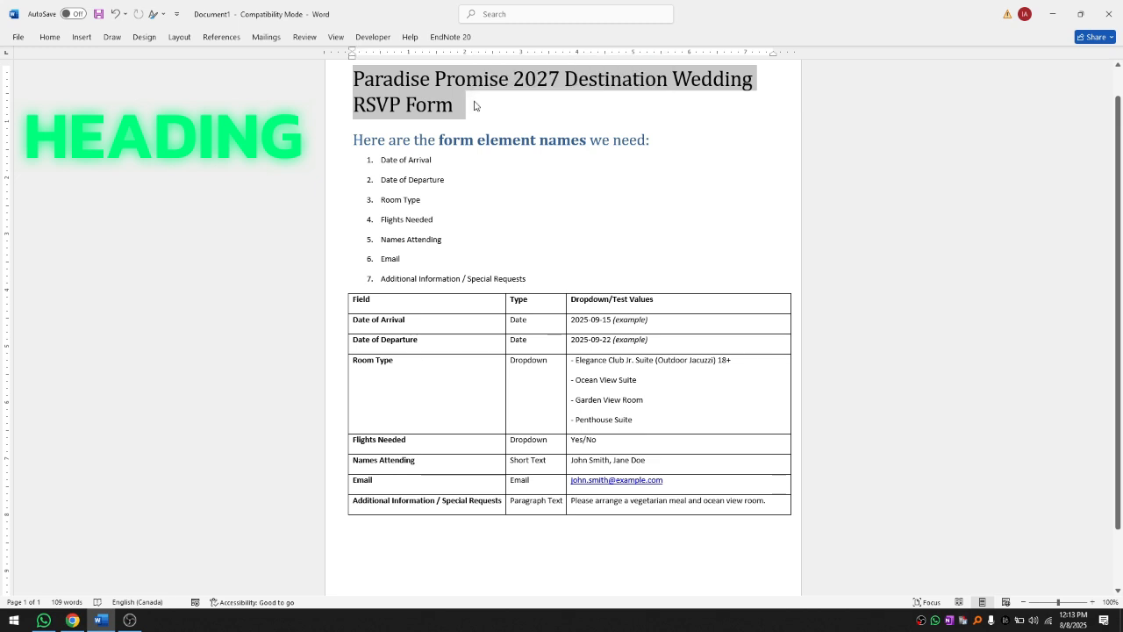
pyautogui.hotkey('alt', 'Tab')
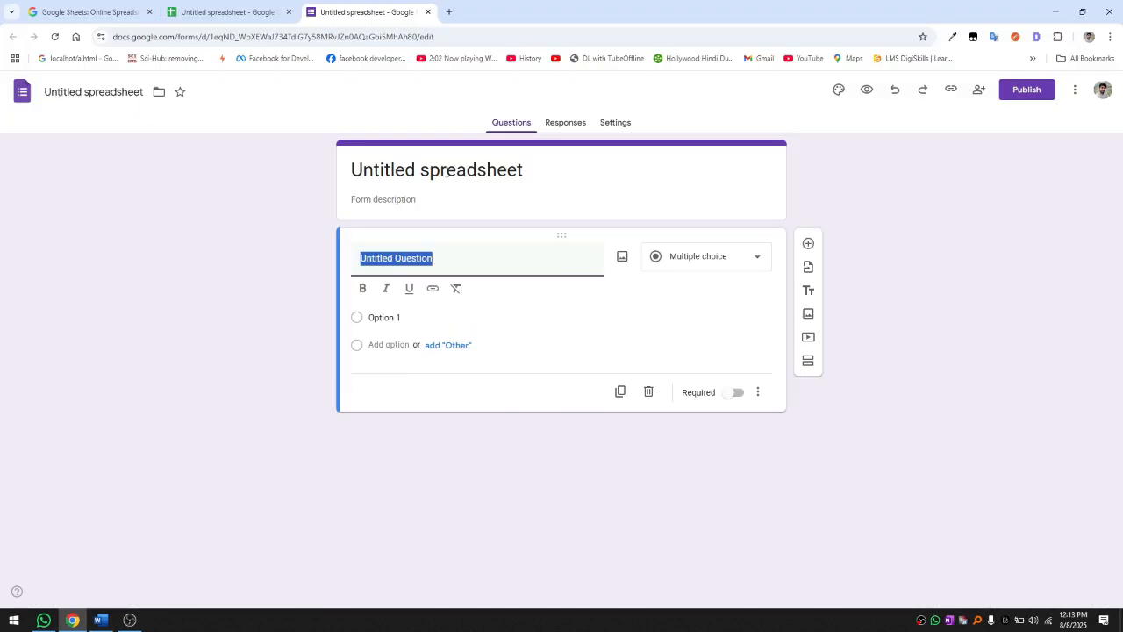
pyautogui.click(446, 173)
pyautogui.hotkey('ctrl', 'a')
pyautogui.hotkey('ctrl', 'v')
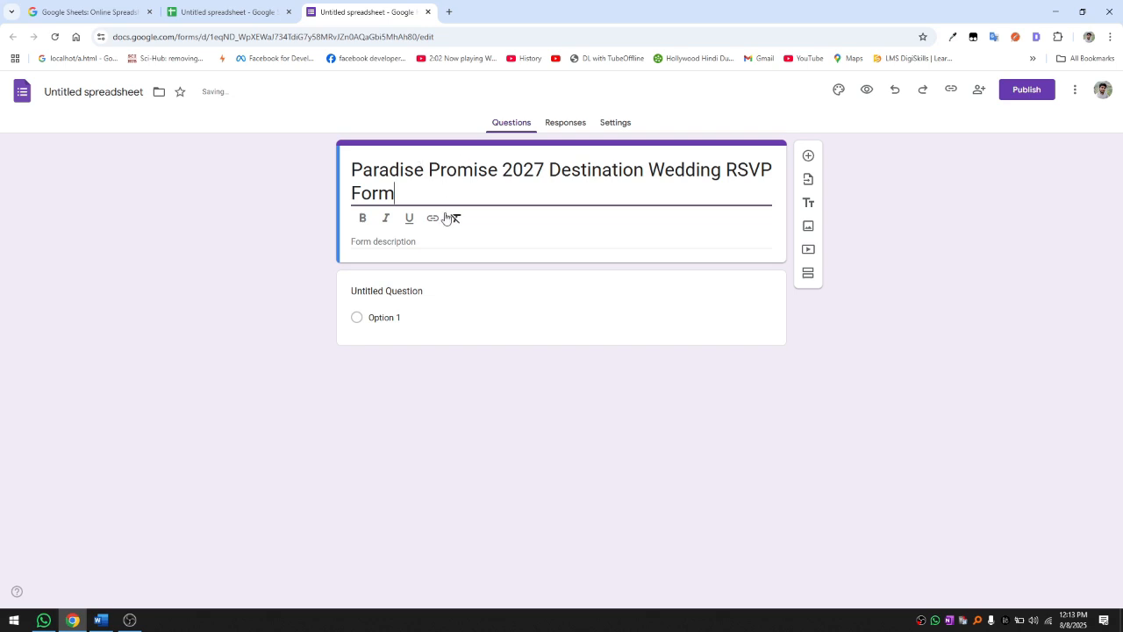
# Step: Compare the pasted title against Word and review the form's title and description
pyautogui.hotkey('alt', 'Tab')
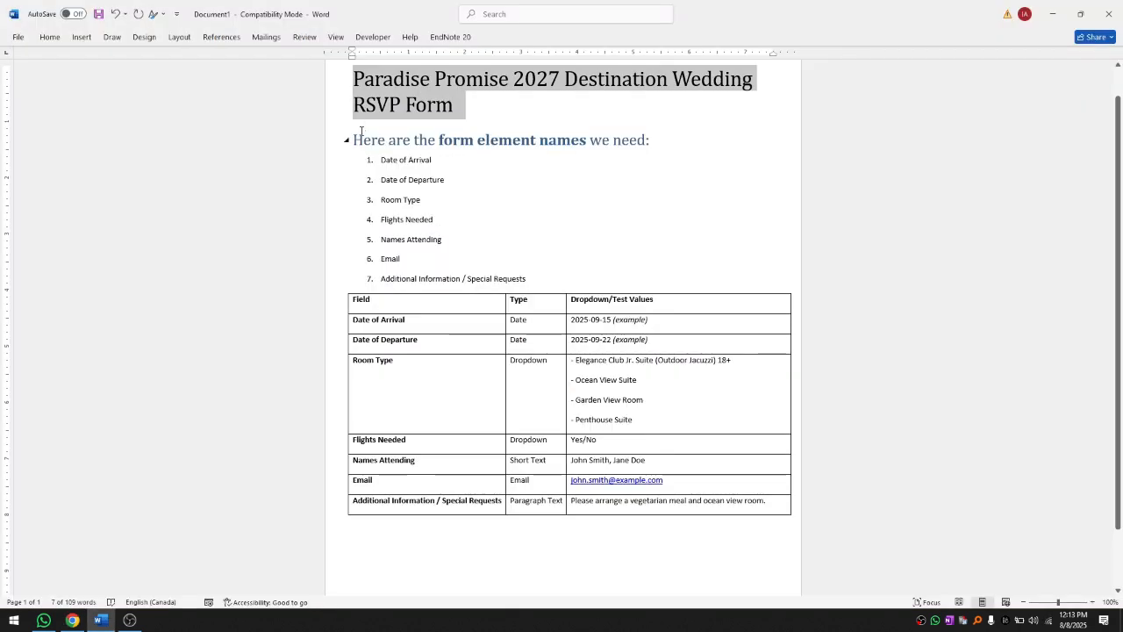
pyautogui.hotkey('alt', 'Tab')
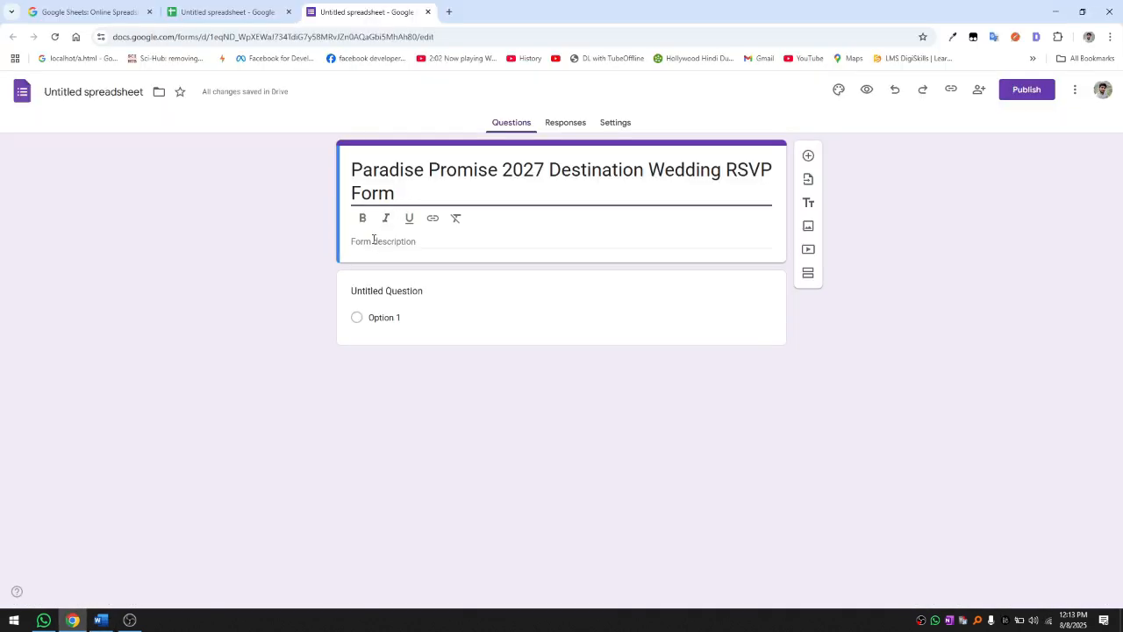
pyautogui.click(370, 242)
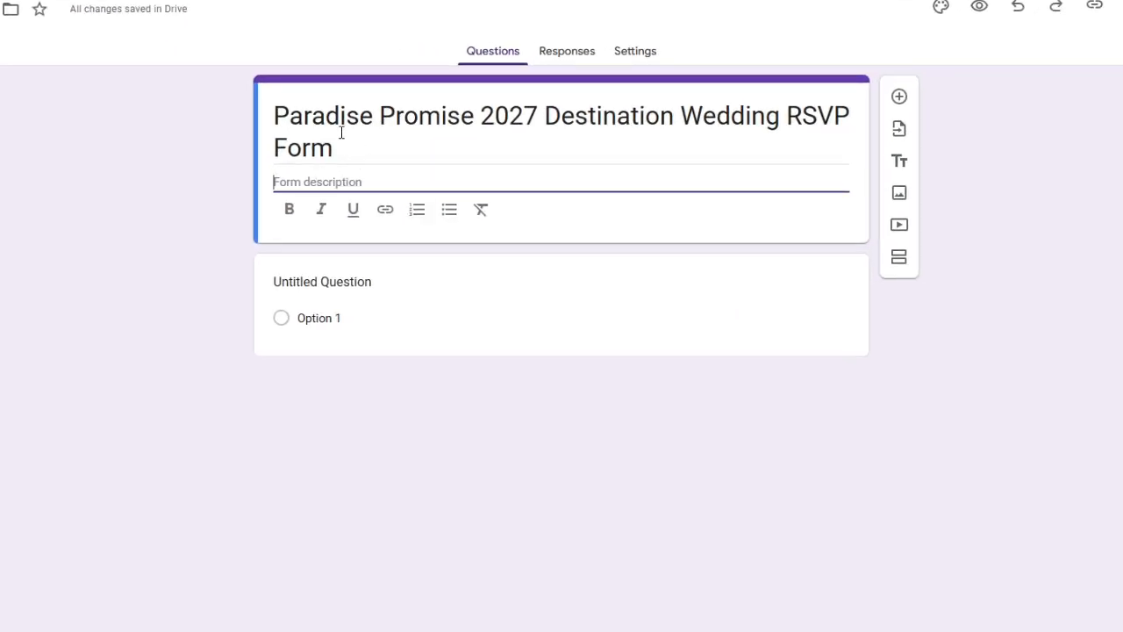
pyautogui.moveTo(342, 133); pyautogui.dragTo(270, 123)
pyautogui.click(342, 140)
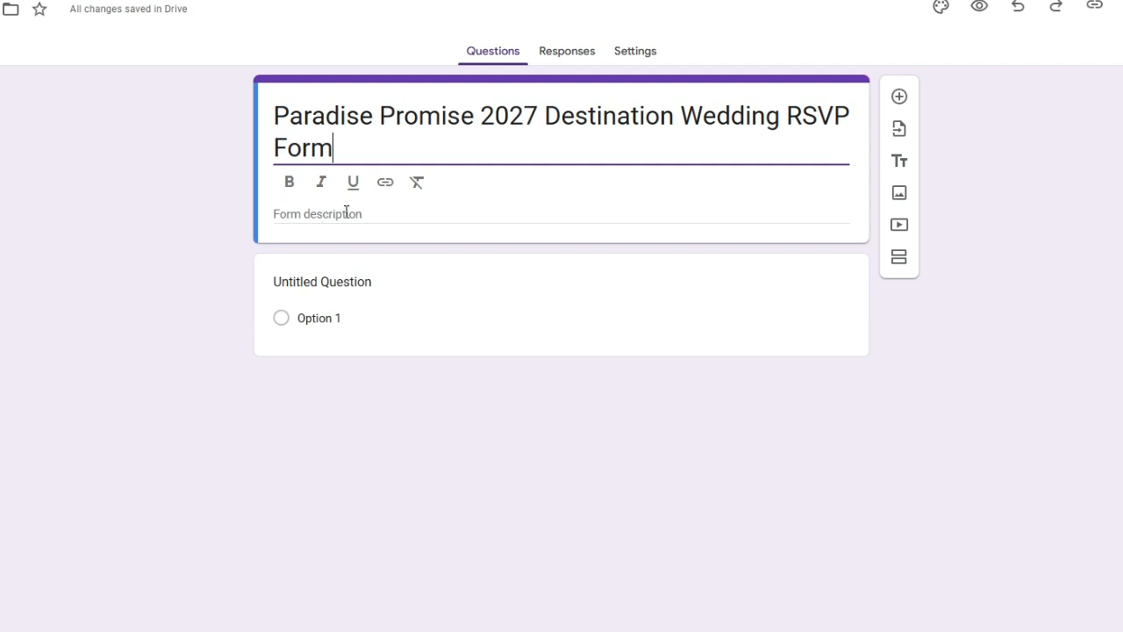
# Step: Review Word list items 1 to 7, then start editing the form's untitled question
pyautogui.hotkey('alt', 'Tab')
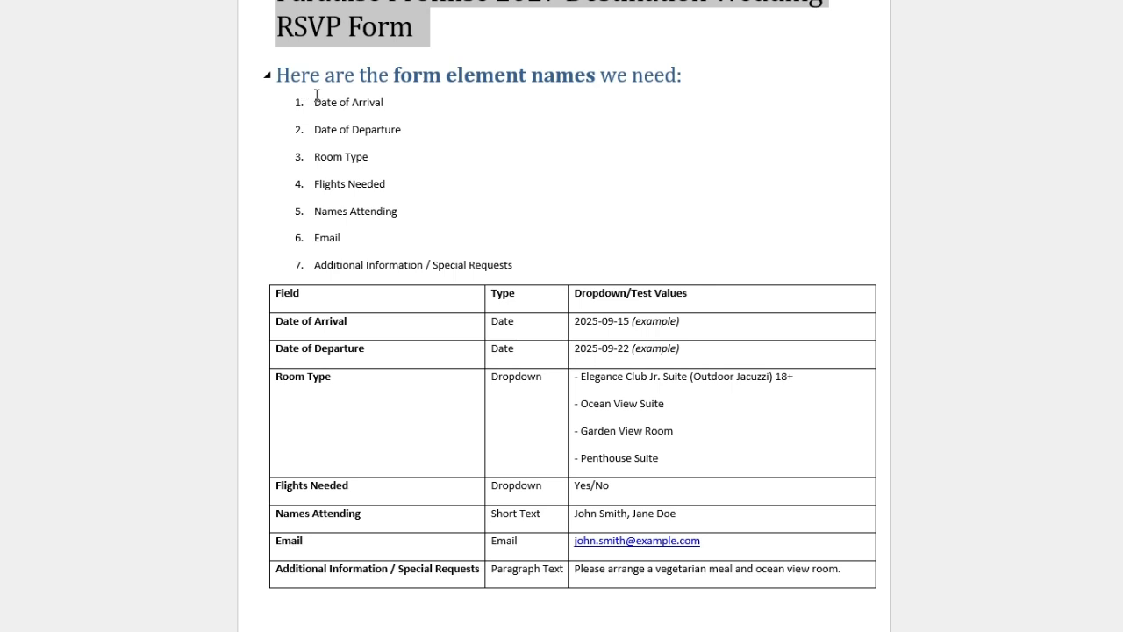
pyautogui.moveTo(317, 98); pyautogui.dragTo(506, 263)
pyautogui.click(371, 130)
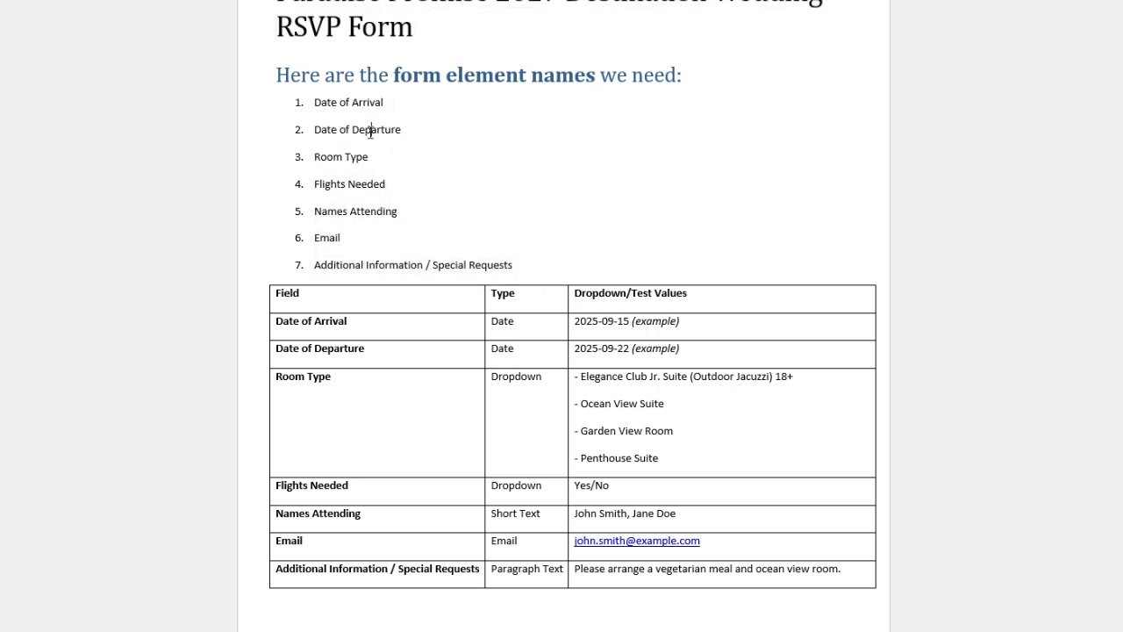
pyautogui.hotkey('alt', 'Tab')
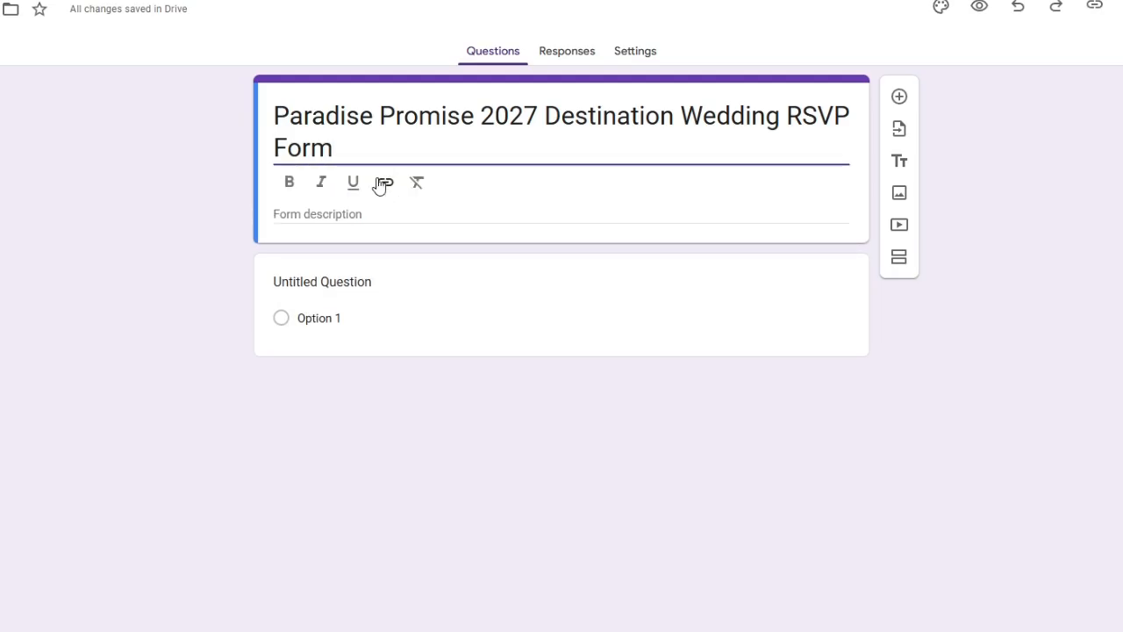
pyautogui.click(498, 339)
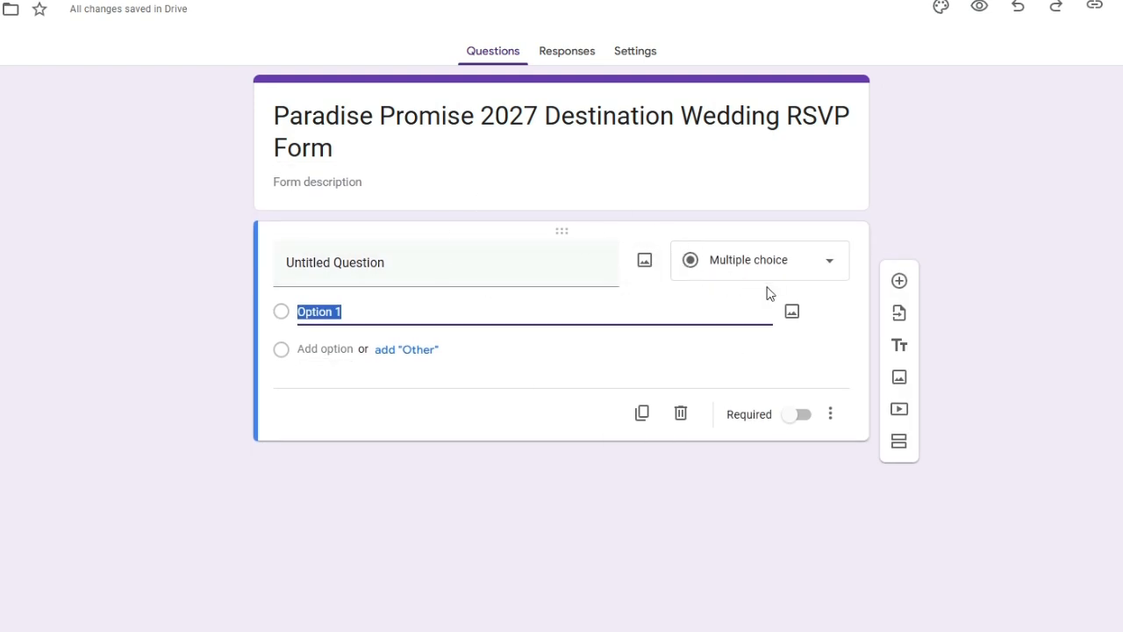
# Step: Make the first question a required Date question titled 'Date of Arrival'
pyautogui.click(800, 266)
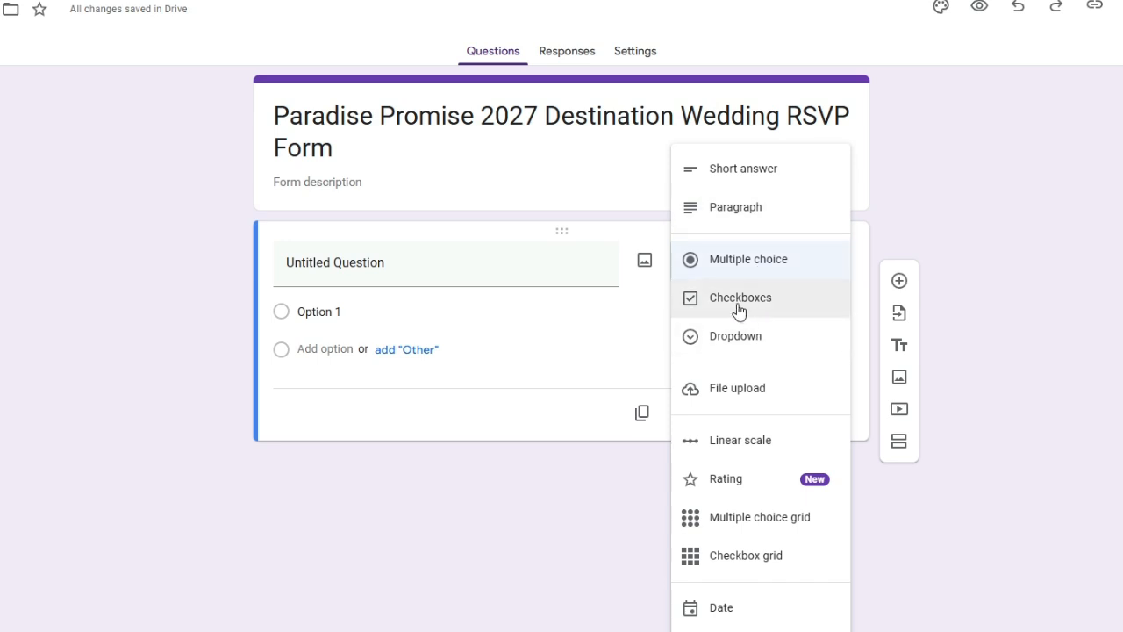
pyautogui.click(768, 619)
pyautogui.click(394, 266)
pyautogui.hotkey('alt', 'Tab')
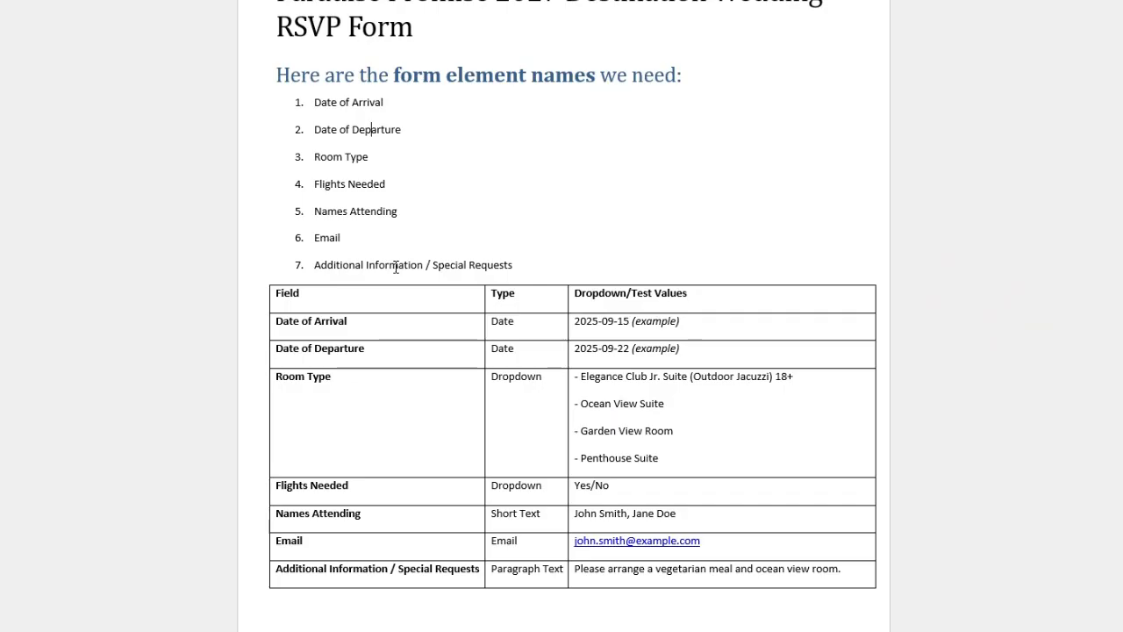
pyautogui.moveTo(314, 101); pyautogui.dragTo(390, 103)
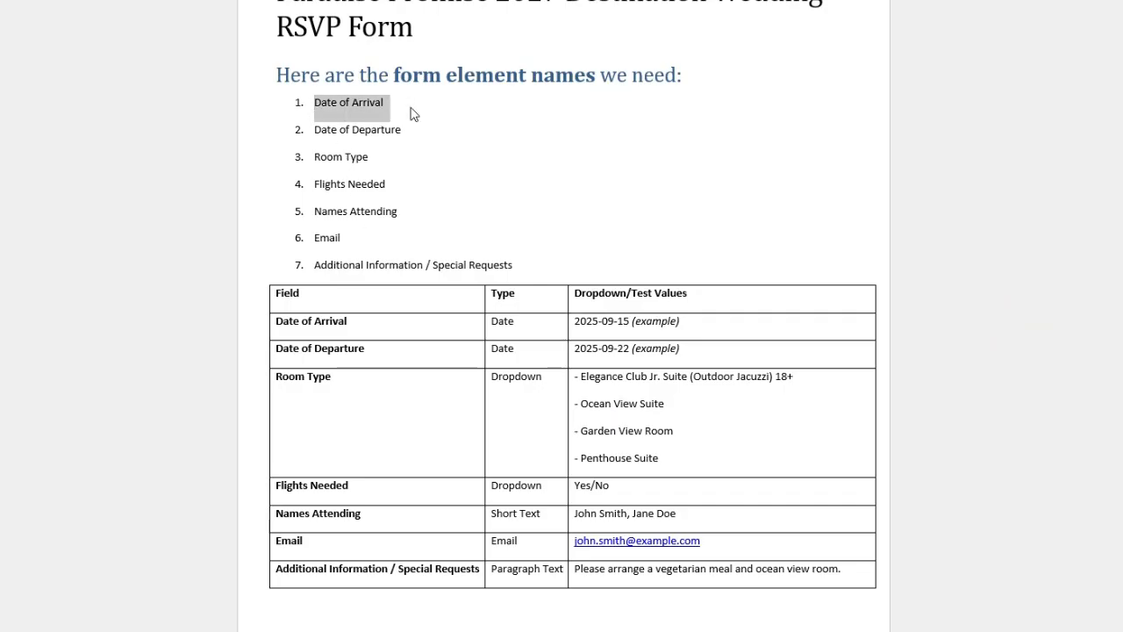
pyautogui.hotkey('ctrl', 'c')
pyautogui.hotkey('alt', 'Tab')
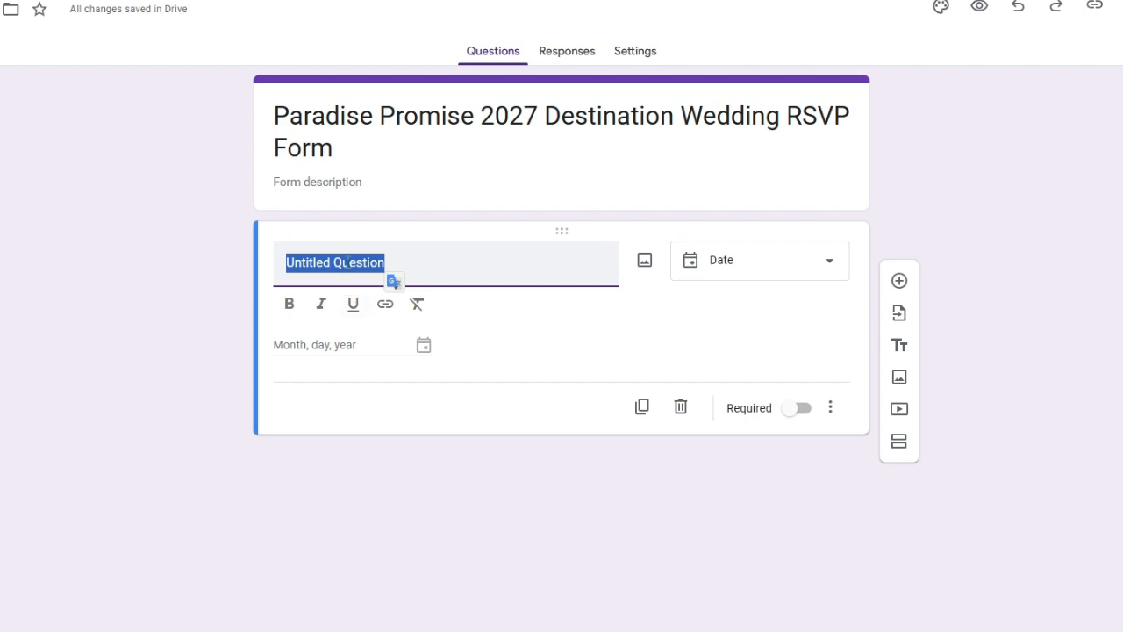
pyautogui.hotkey('ctrl', 'v')
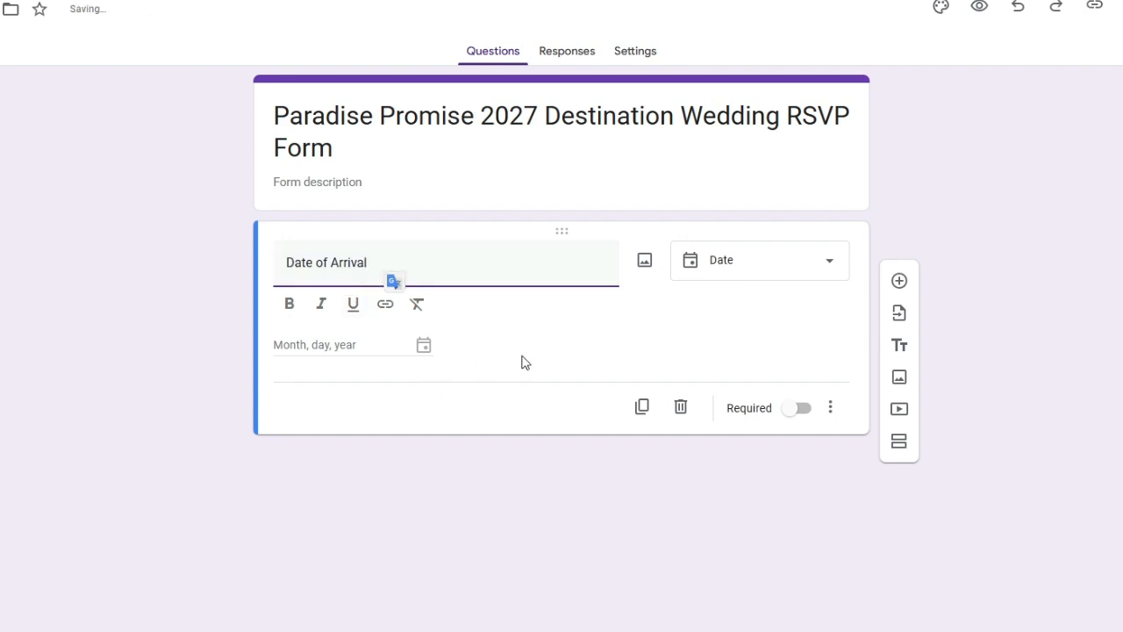
pyautogui.click(524, 361)
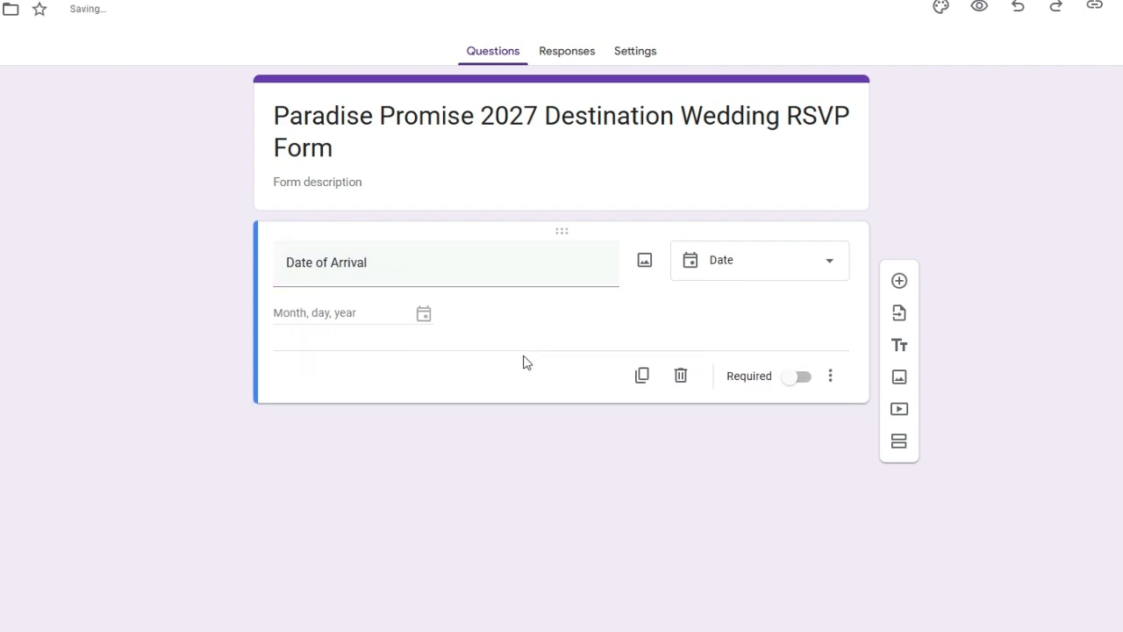
pyautogui.click(797, 381)
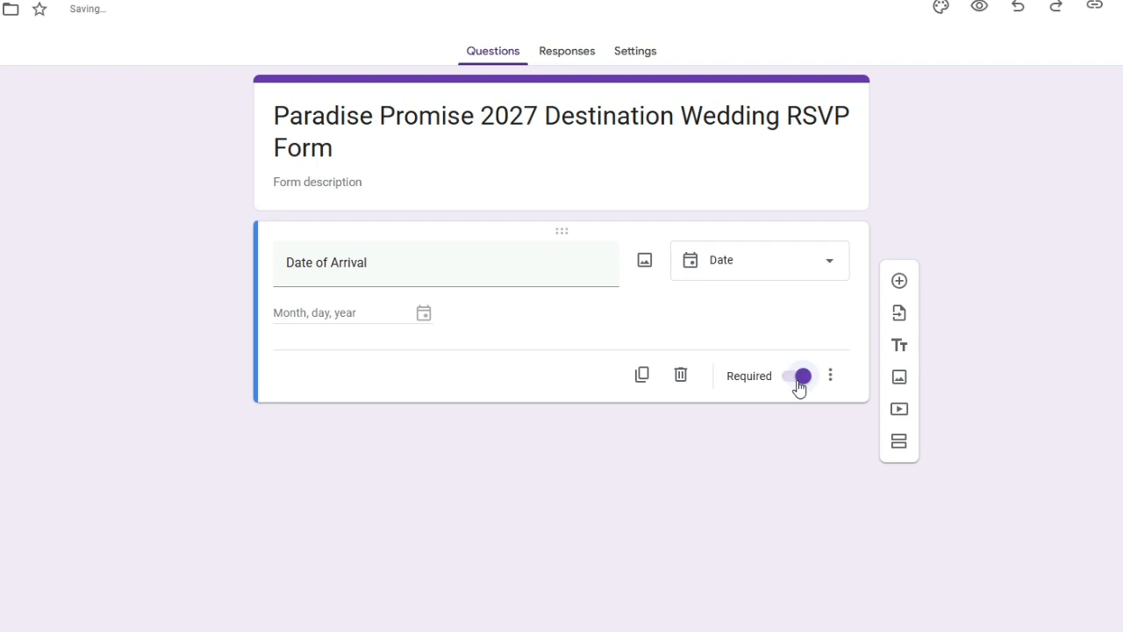
# Step: Add a second question below it and set its type to Date
pyautogui.click(901, 281)
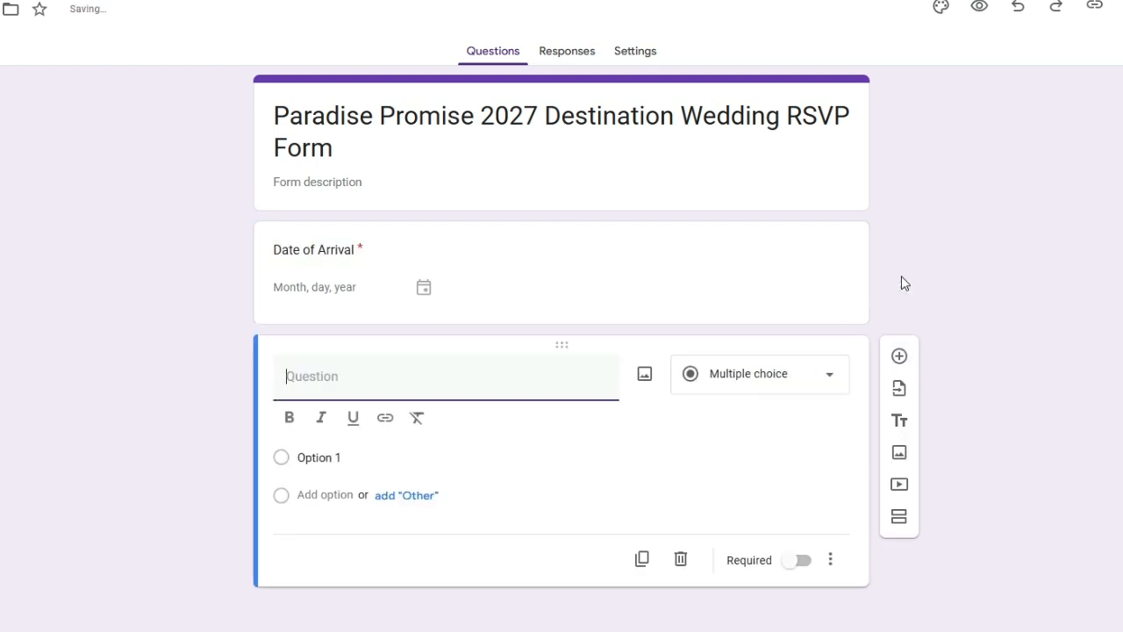
pyautogui.click(777, 374)
pyautogui.click(722, 627)
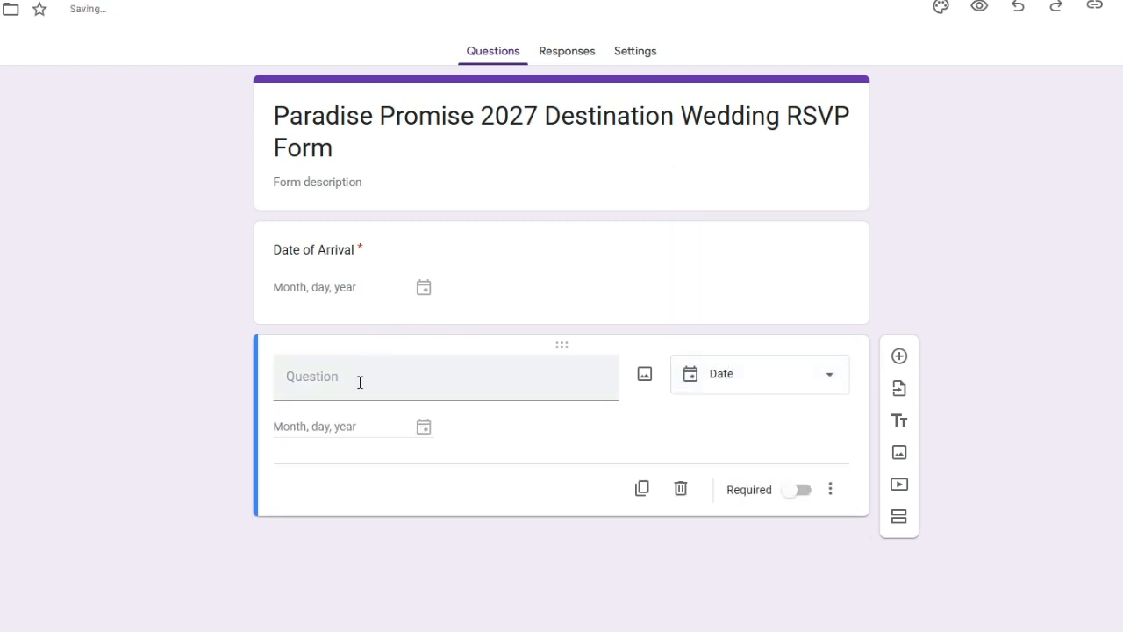
pyautogui.hotkey('alt', 'Tab')
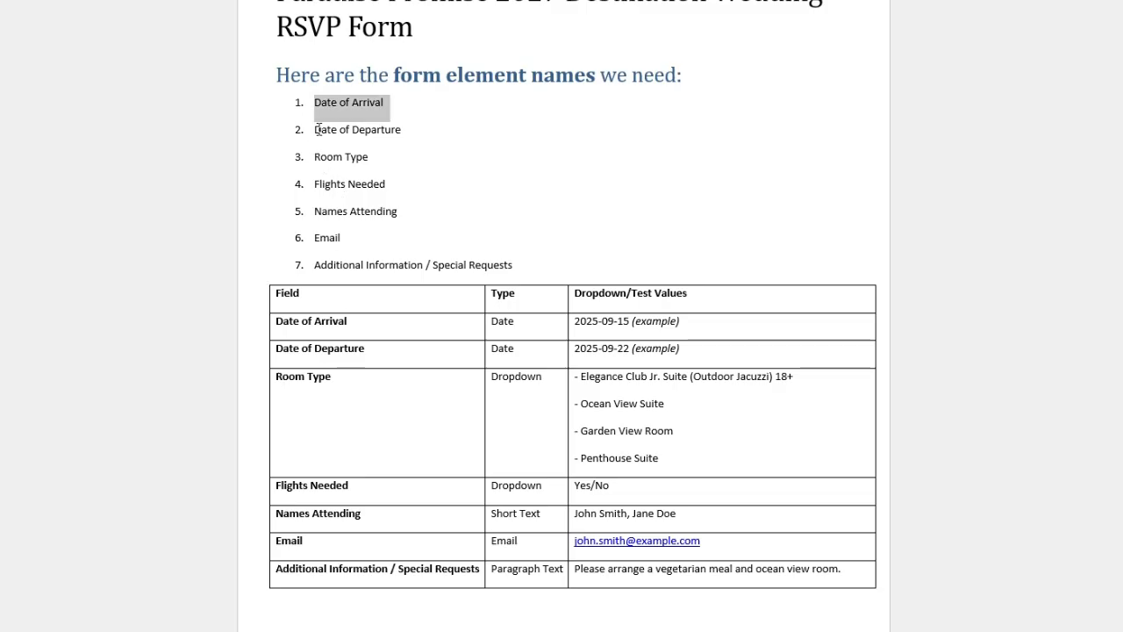
# Step: Paste 'Date of Departure' from Word as the second date question's title and mark it required
pyautogui.moveTo(313, 129); pyautogui.dragTo(419, 140)
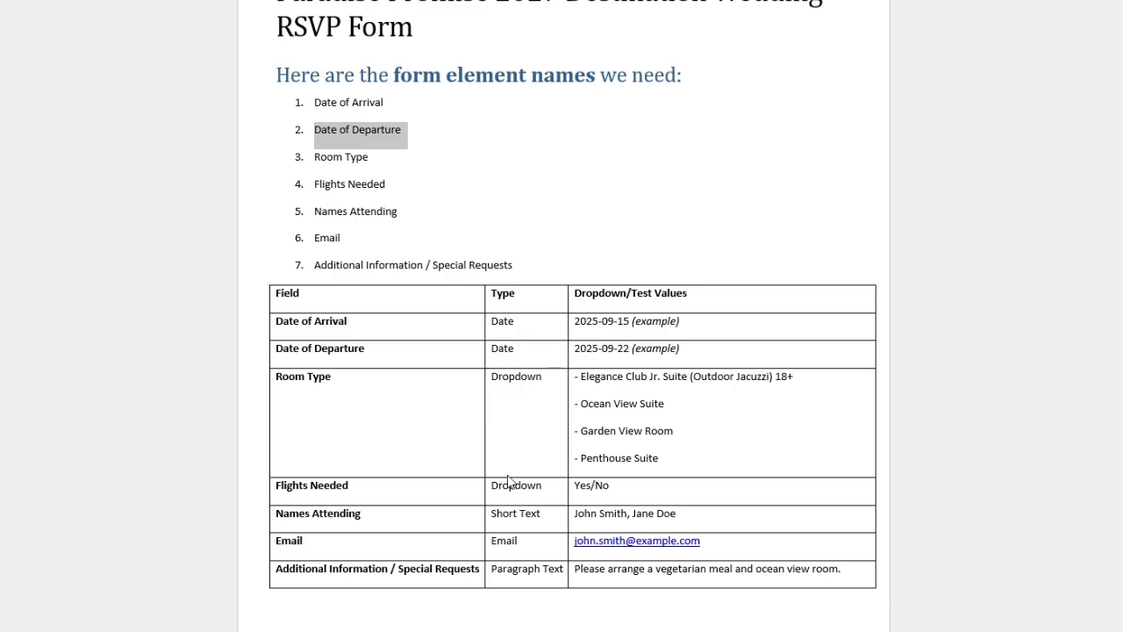
pyautogui.hotkey('alt', 'Tab')
pyautogui.hotkey('ctrl', 'v')
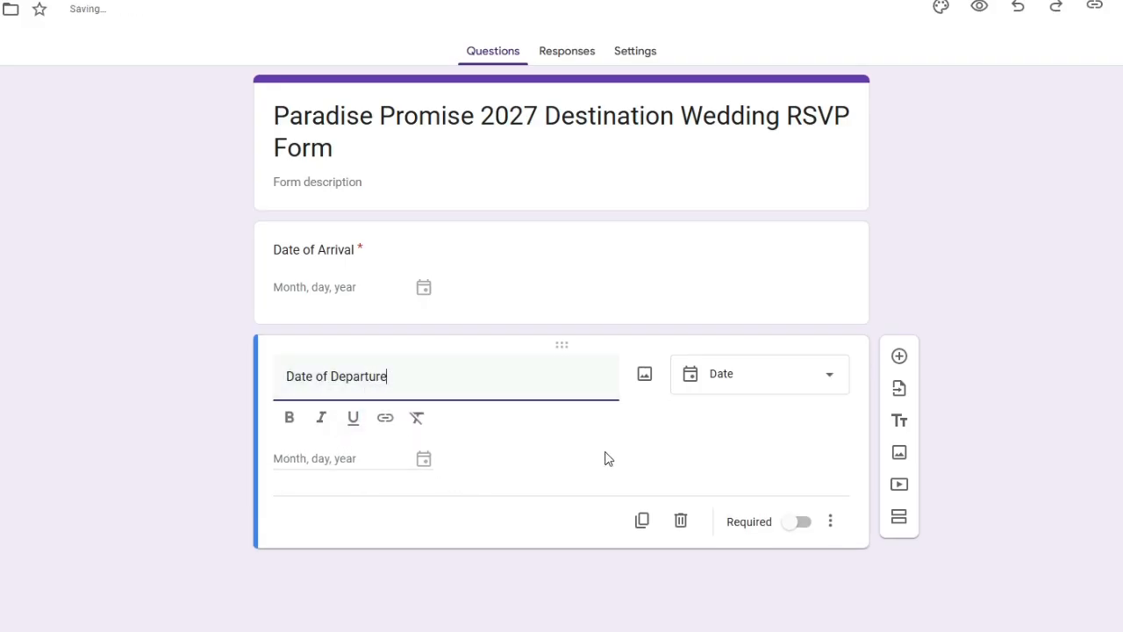
pyautogui.click(566, 448)
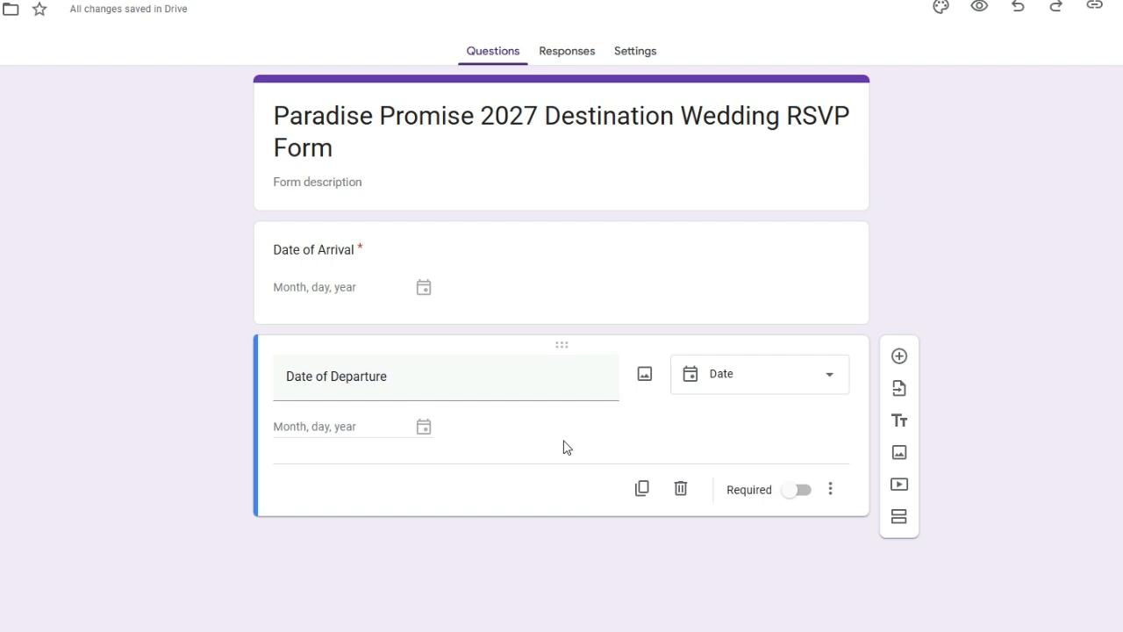
pyautogui.click(790, 498)
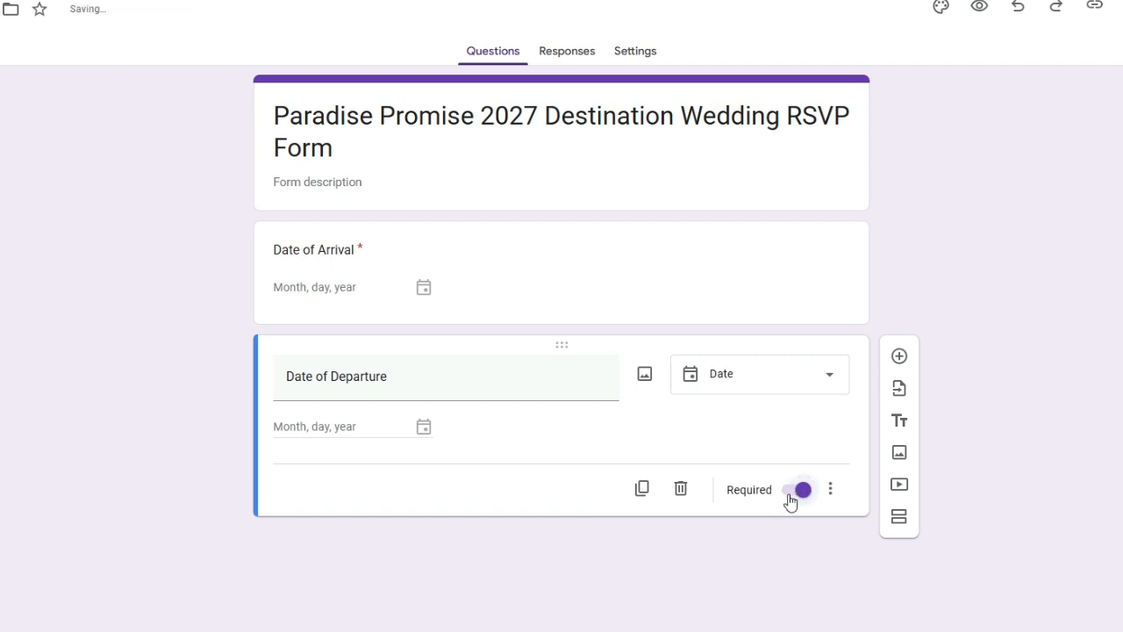
# Step: Locate the Room Type field name in the Word table, then return to the form
pyautogui.hotkey('alt', 'Tab')
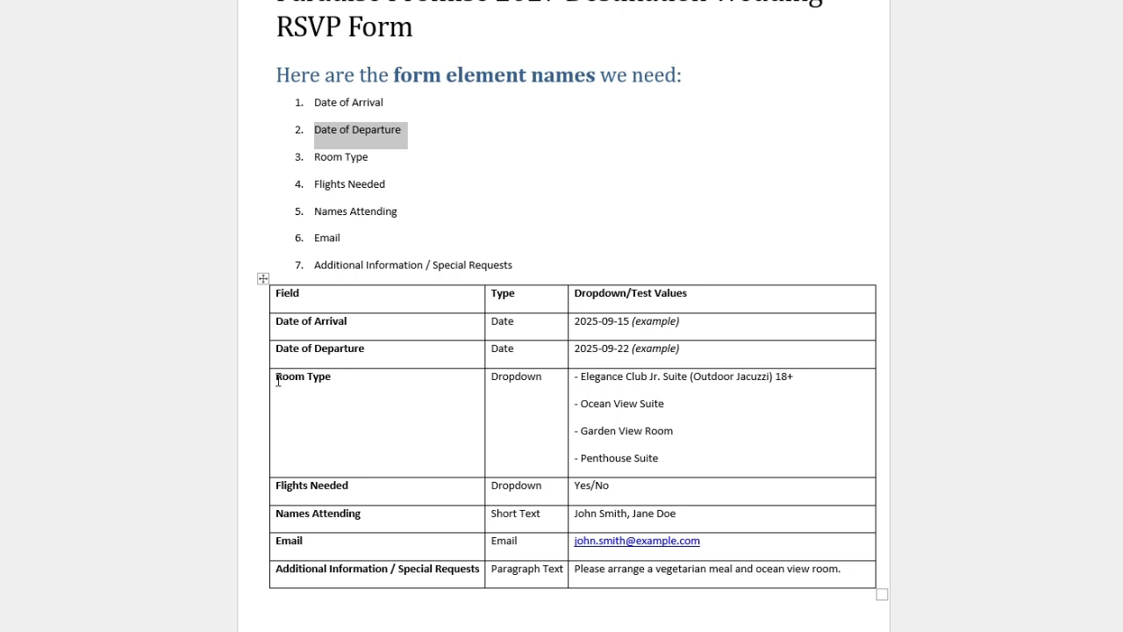
pyautogui.moveTo(277, 380); pyautogui.dragTo(339, 378)
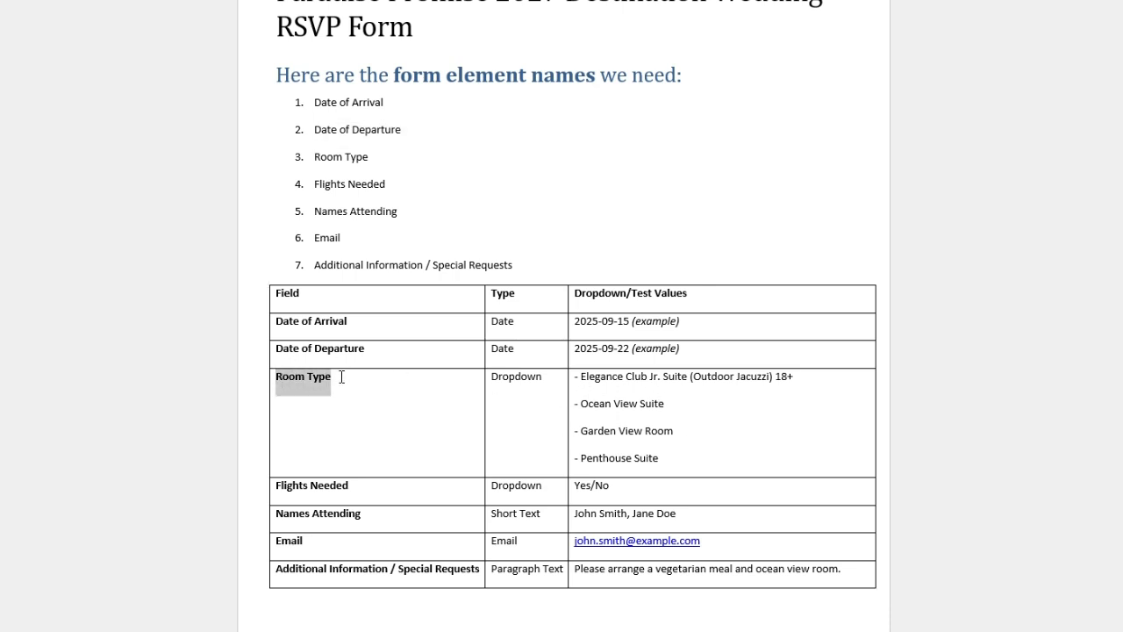
pyautogui.click(692, 411)
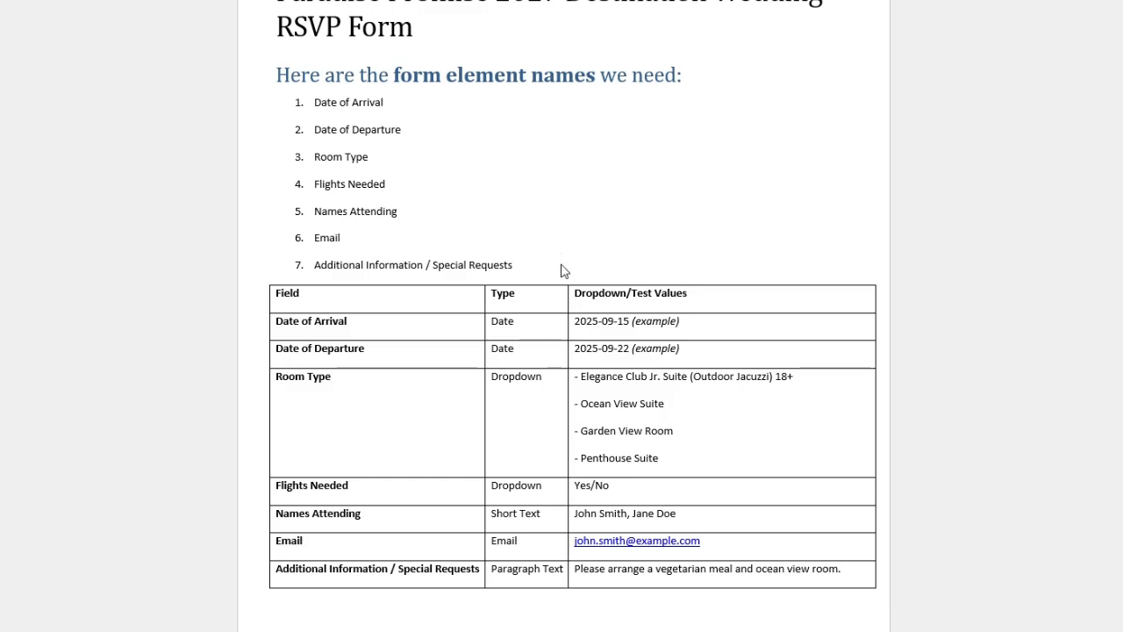
pyautogui.hotkey('alt', 'Tab')
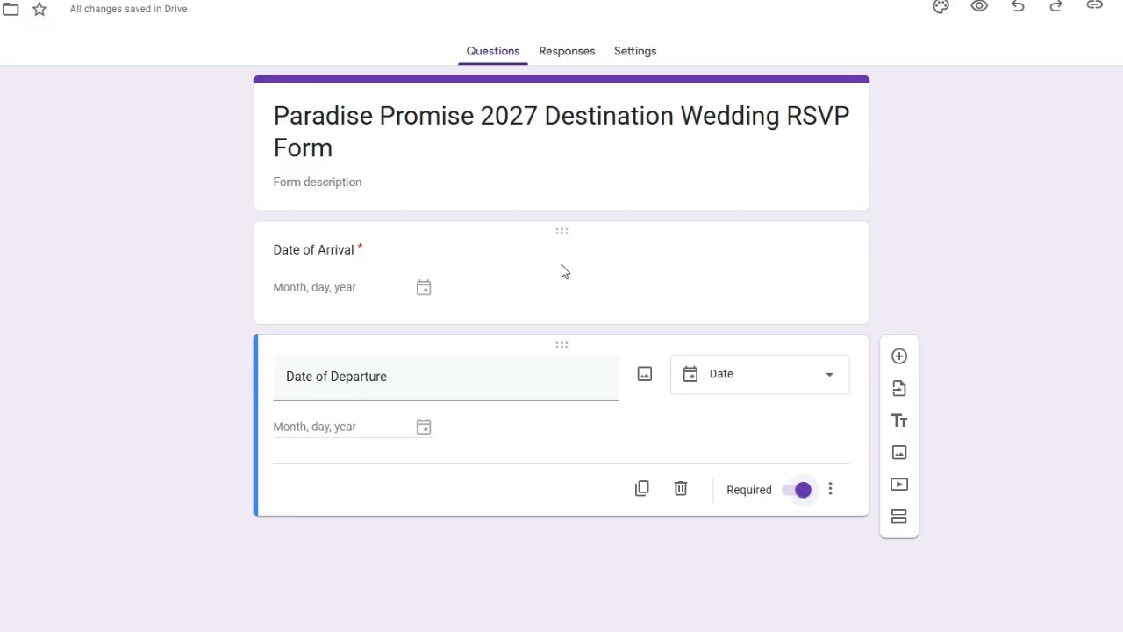
# Step: Add a Dropdown question and paste the four Room Type choices from Word as its options
pyautogui.click(897, 362)
pyautogui.click(816, 487)
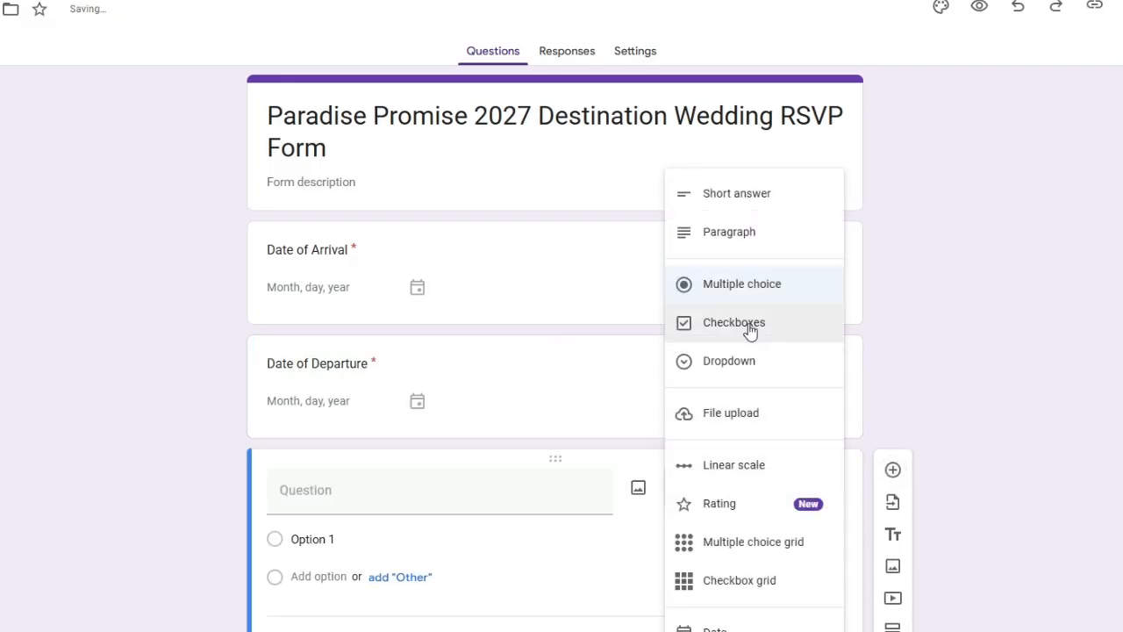
pyautogui.click(742, 379)
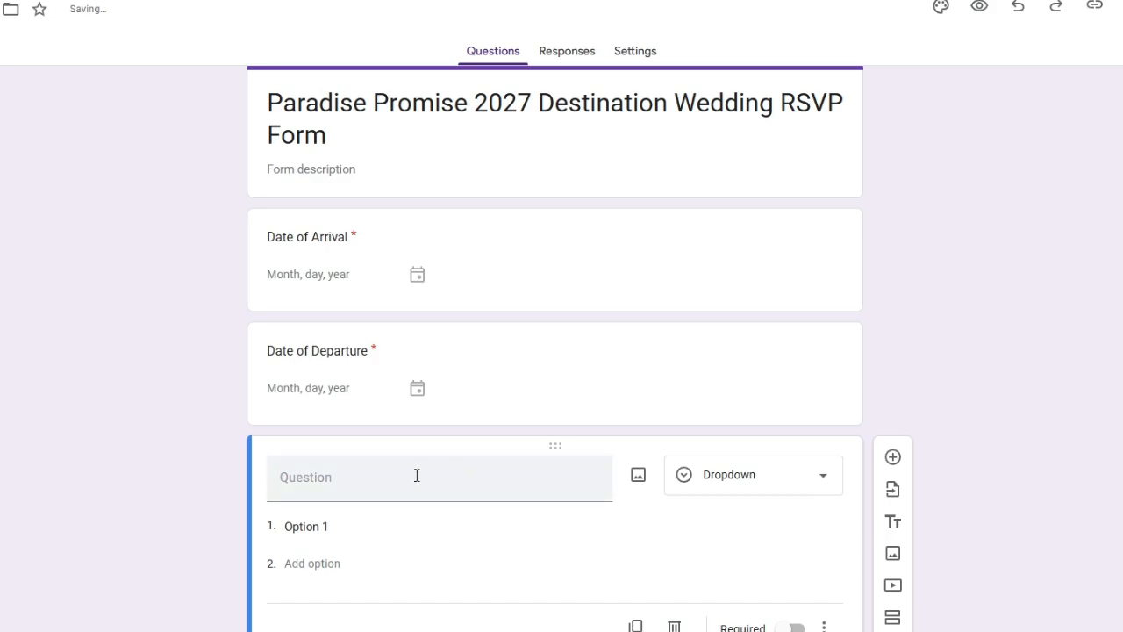
pyautogui.hotkey('alt', 'Tab')
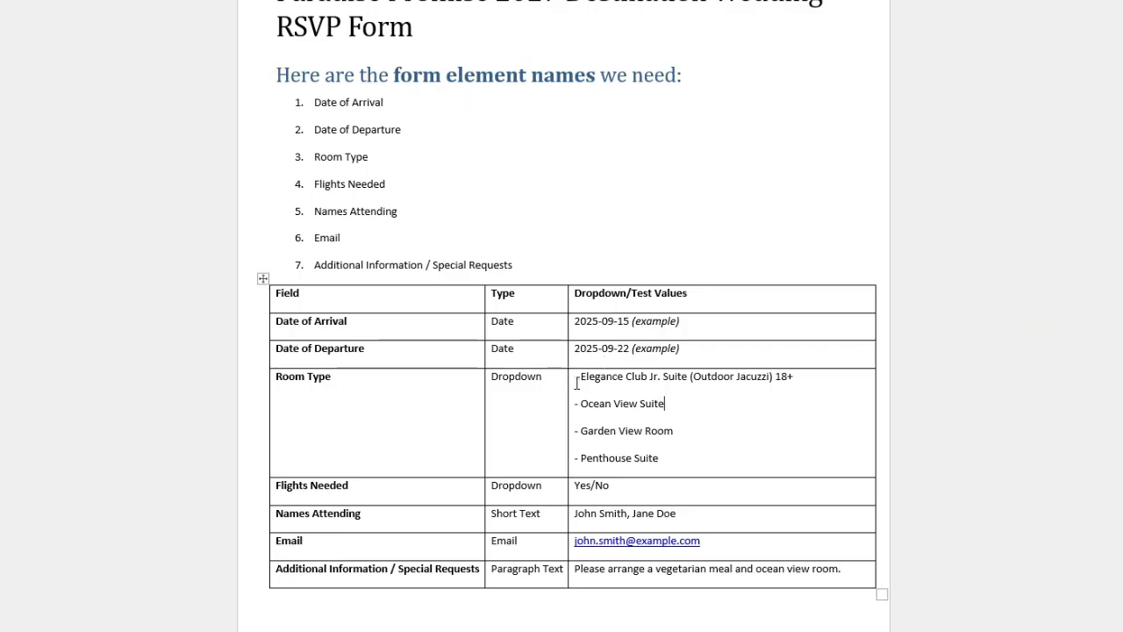
pyautogui.moveTo(575, 377); pyautogui.dragTo(667, 456)
pyautogui.hotkey('ctrl', 'c')
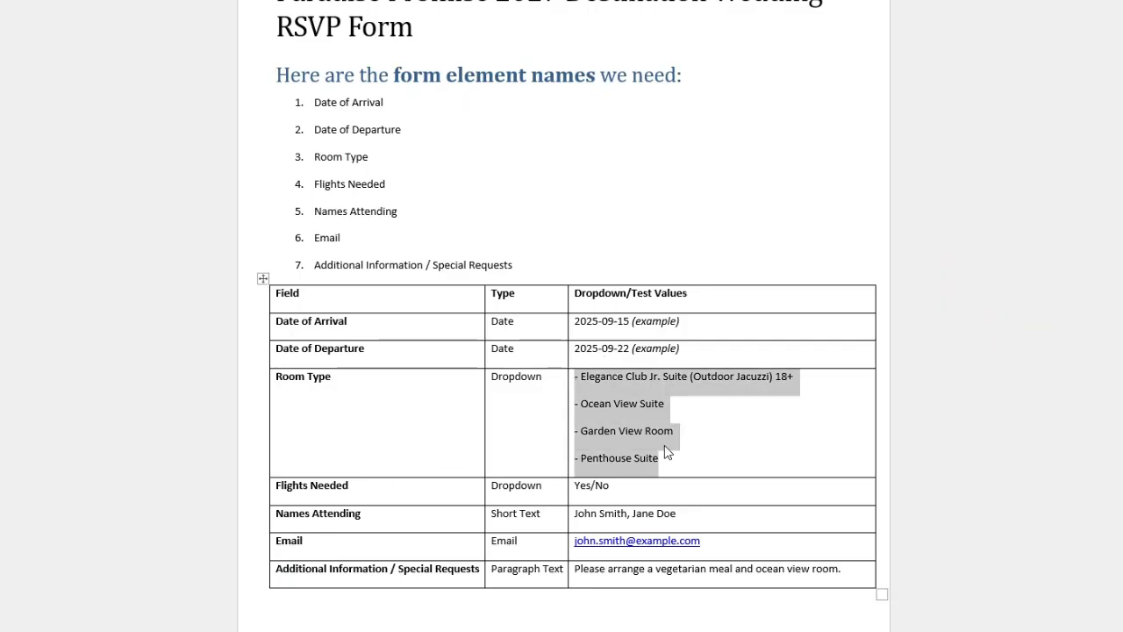
pyautogui.hotkey('alt', 'Tab')
pyautogui.click(317, 525)
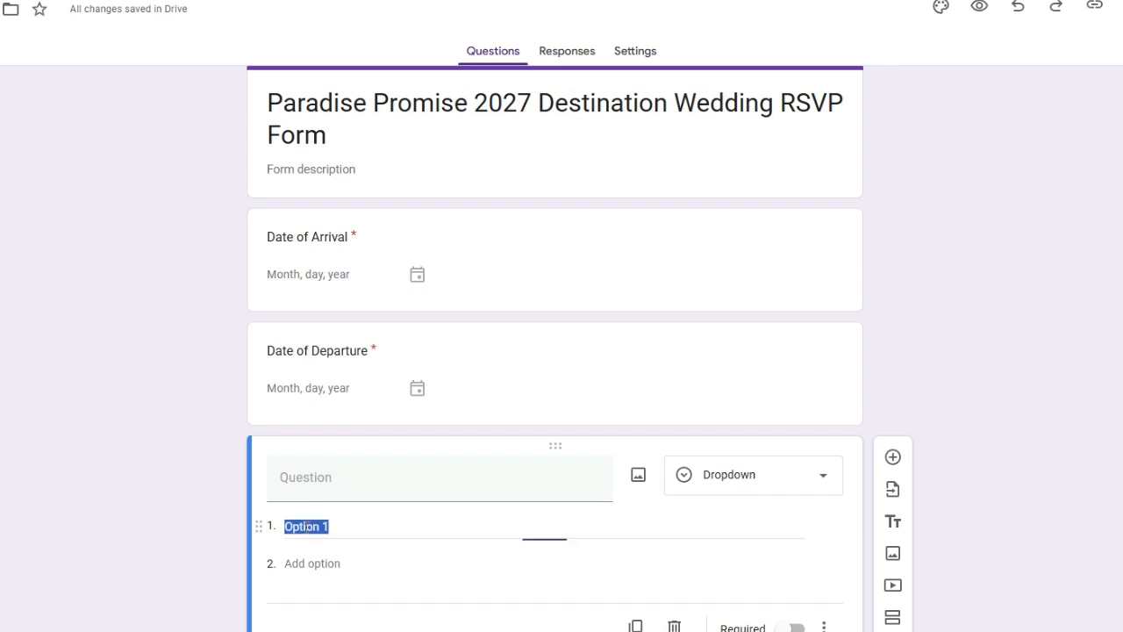
pyautogui.hotkey('ctrl', 'v')
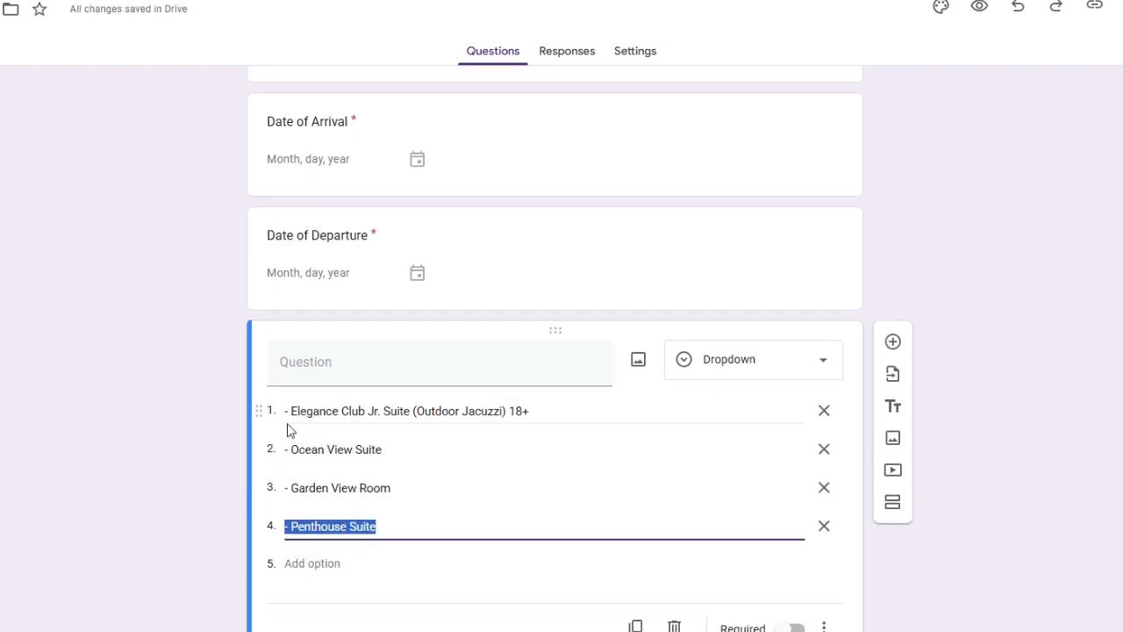
# Step: Remove the leading dashes from the Elegance Club, Ocean View, Garden View and Penthouse options
pyautogui.click(291, 411)
pyautogui.press('Home')
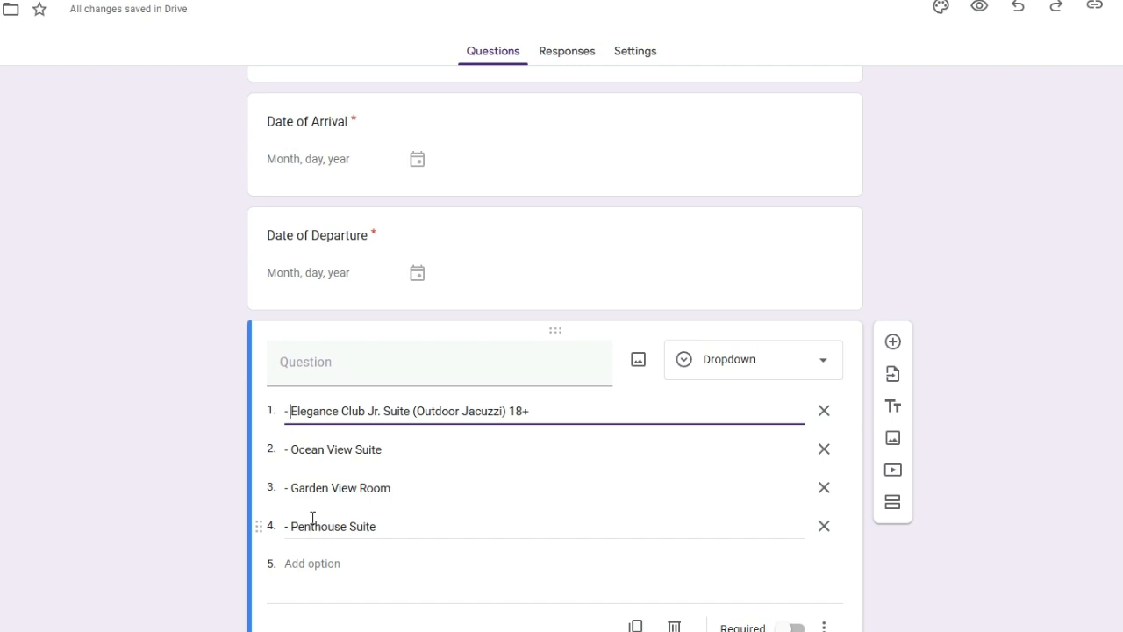
pyautogui.press('BackSpace')
pyautogui.press('BackSpace')
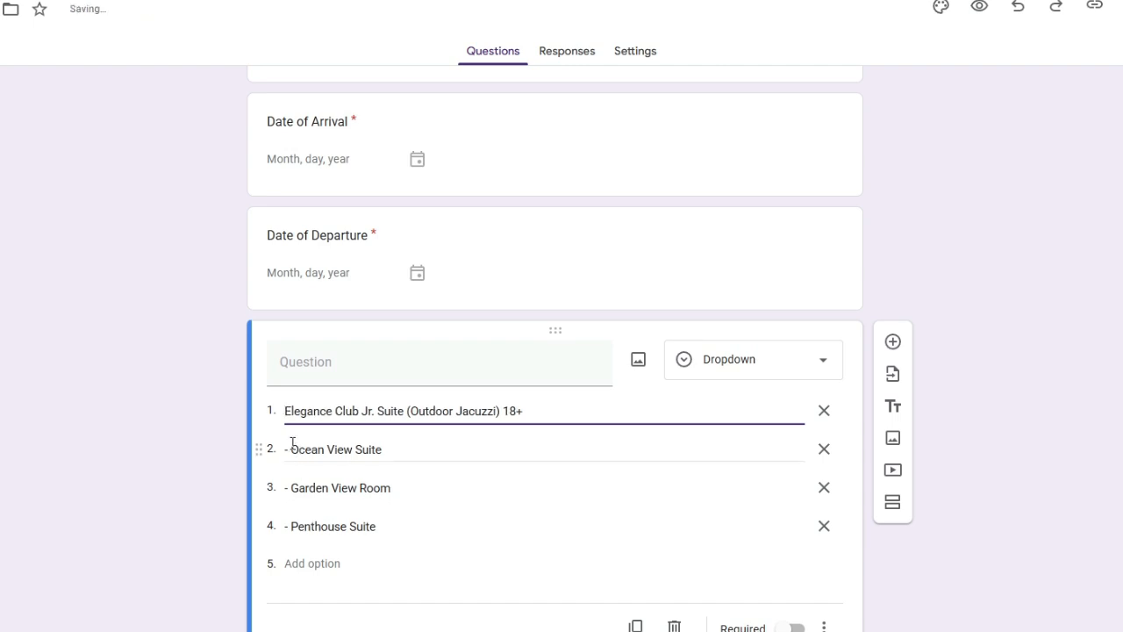
pyautogui.click(292, 447)
pyautogui.press('Home')
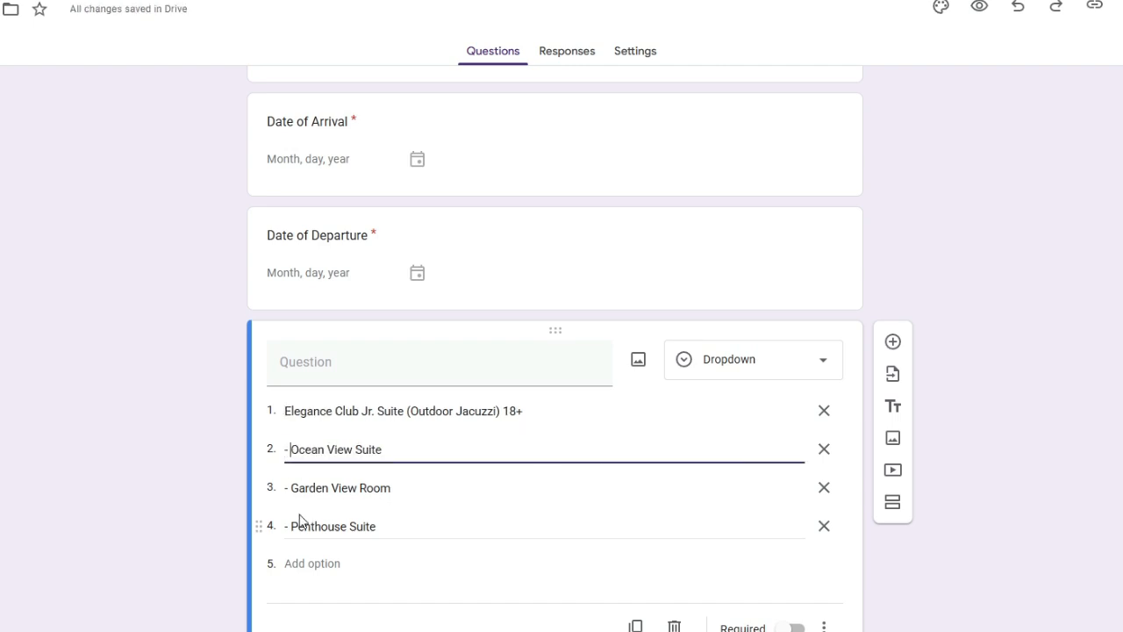
pyautogui.press('BackSpace')
pyautogui.press('BackSpace')
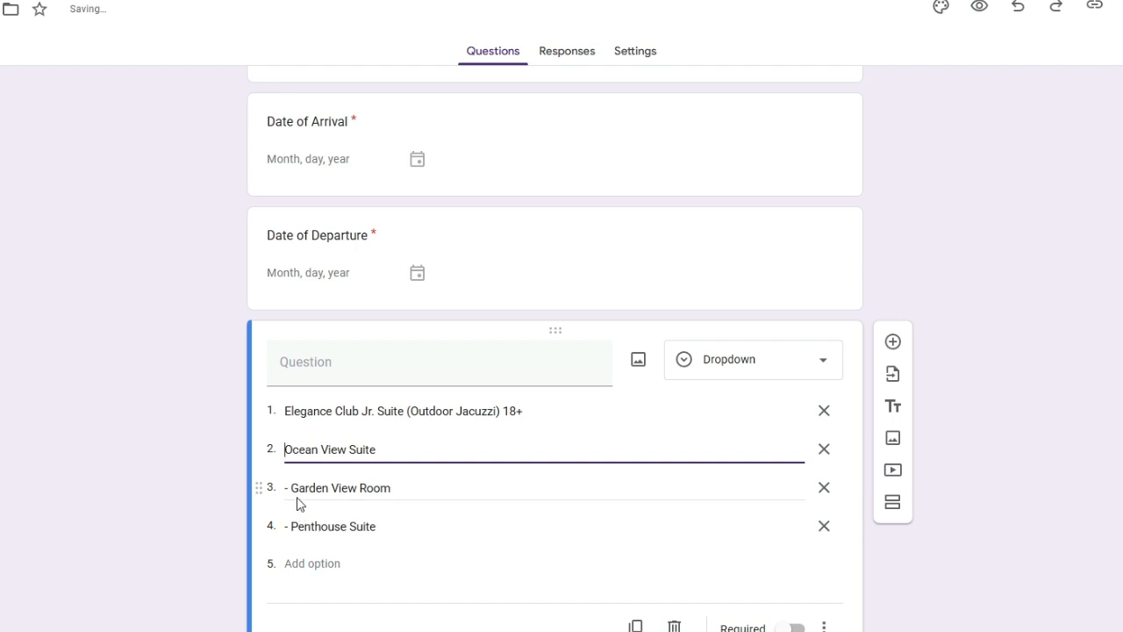
pyautogui.click(296, 491)
pyautogui.press('Home')
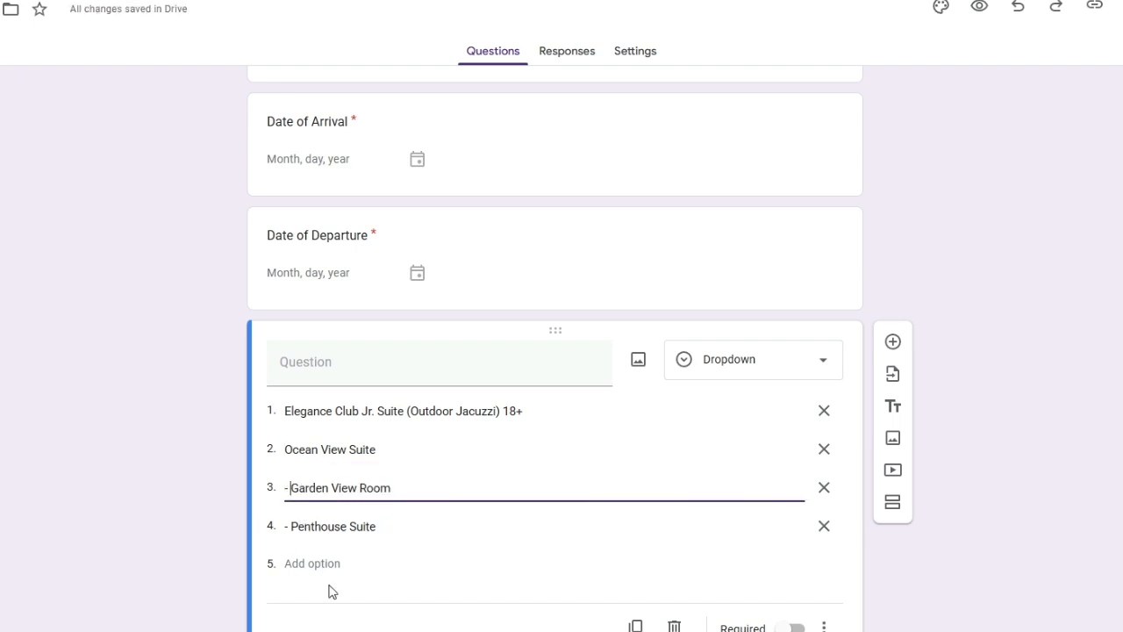
pyautogui.press('BackSpace')
pyautogui.press('BackSpace')
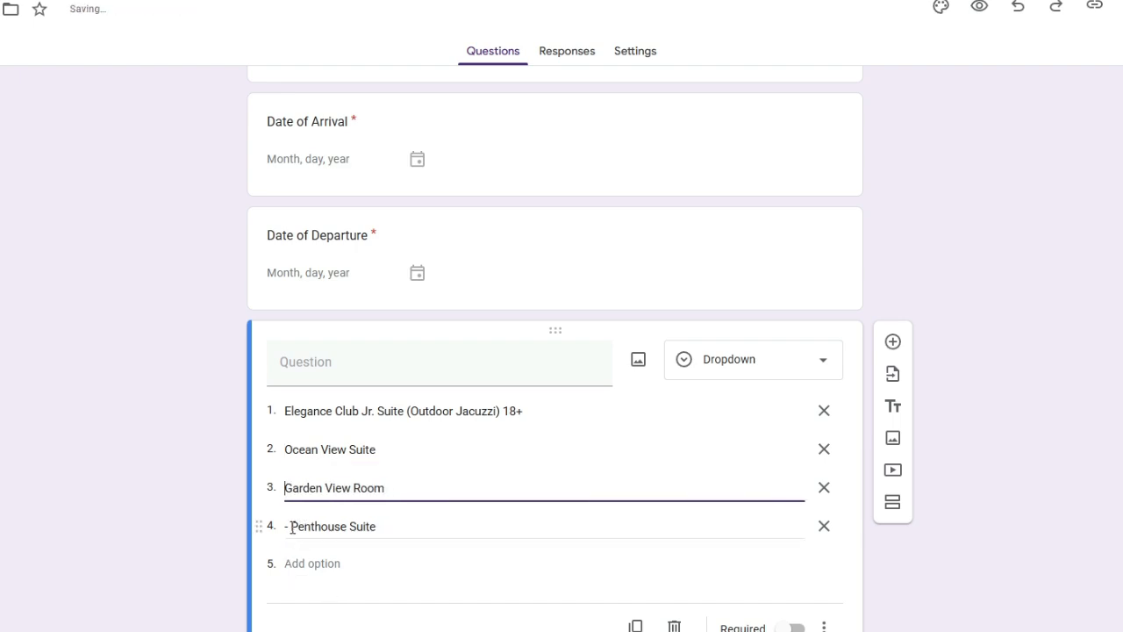
pyautogui.click(293, 527)
pyautogui.press('Left')
pyautogui.press('Right')
pyautogui.press('Right')
pyautogui.press('BackSpace')
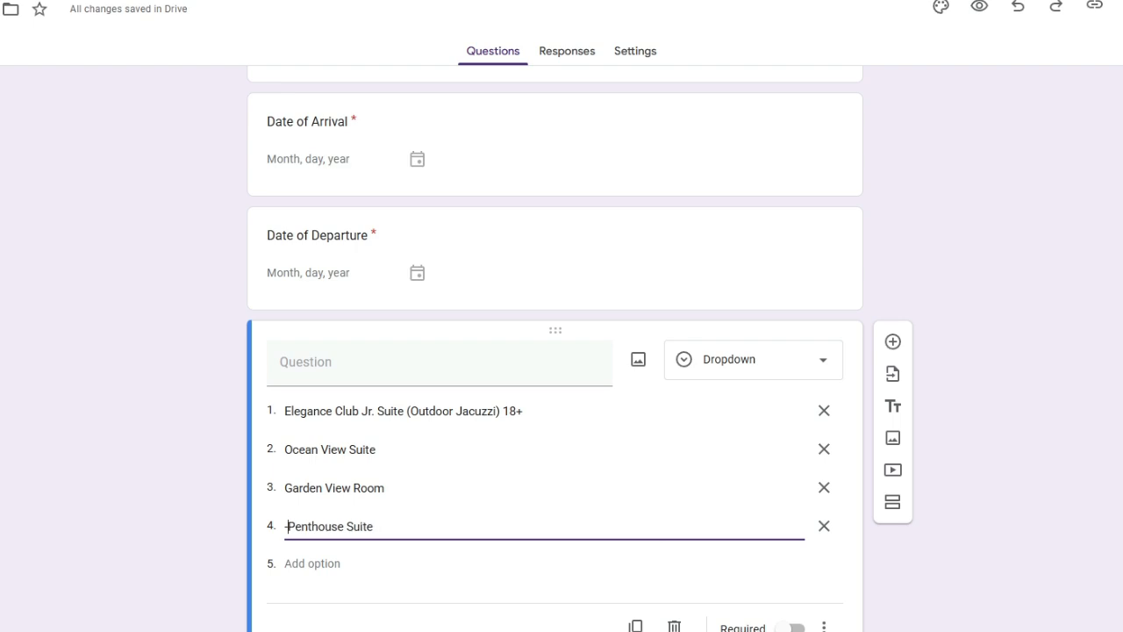
pyautogui.press('BackSpace')
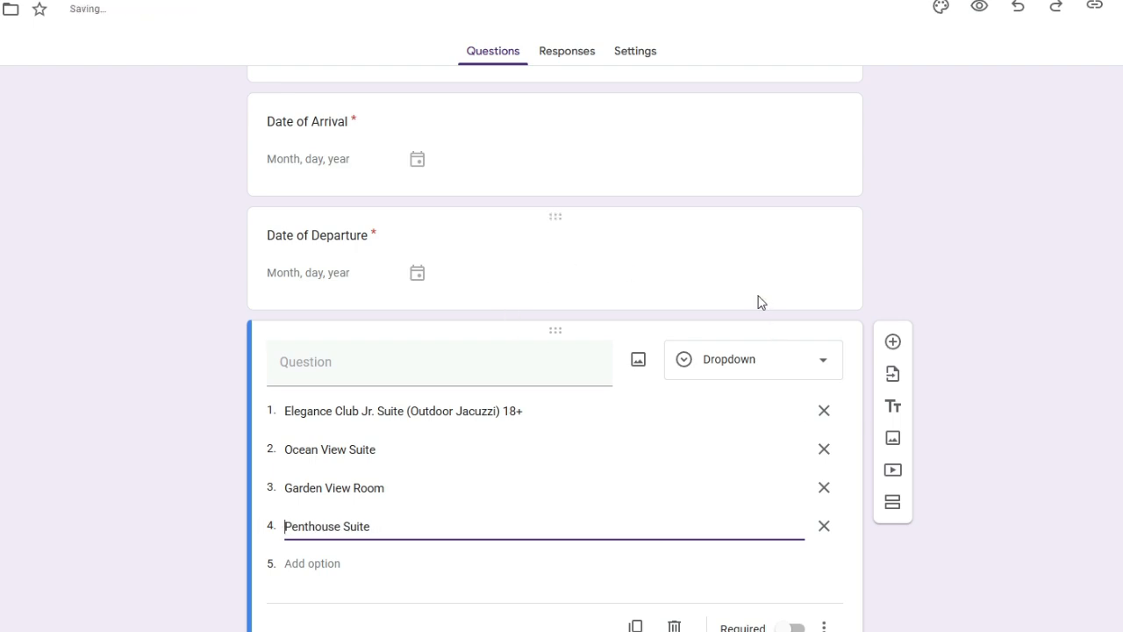
# Step: Turn on Required for the room dropdown and place the cursor in its title
pyautogui.click(795, 627)
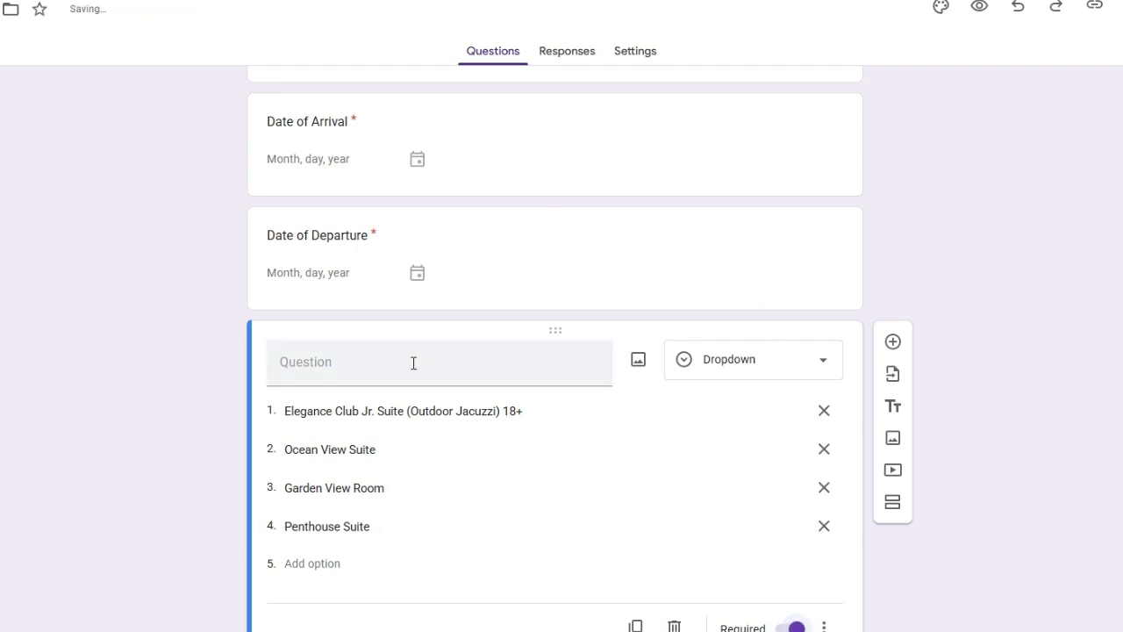
pyautogui.click(374, 360)
pyautogui.hotkey('alt', 'Tab')
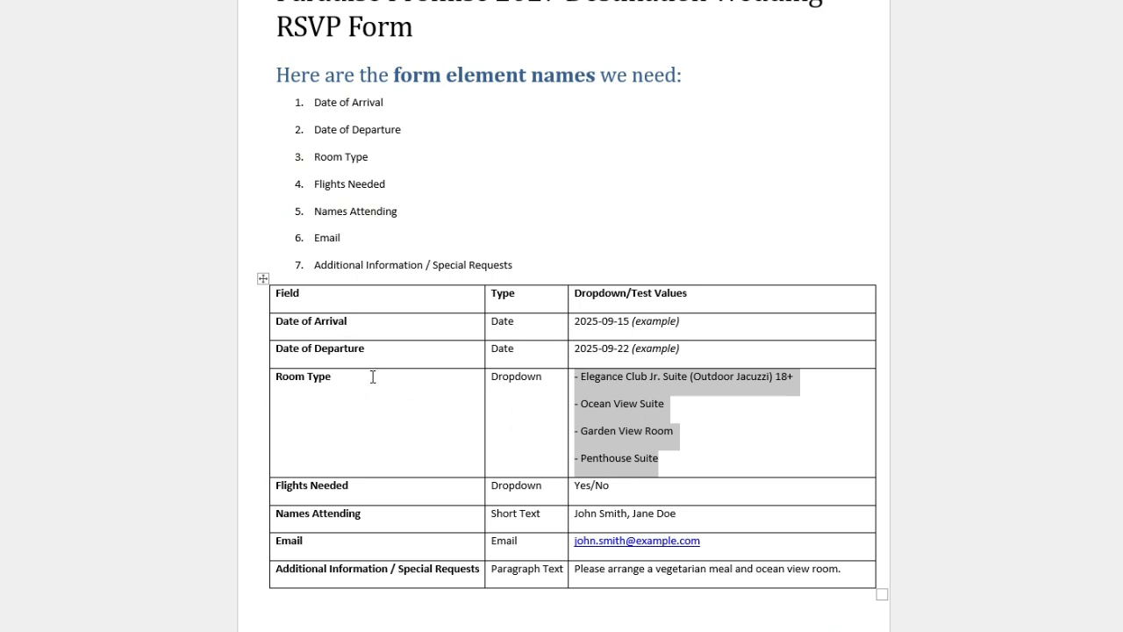
# Step: Copy 'Room Type' from the Word table and paste it as the dropdown question's title
pyautogui.click(367, 378)
pyautogui.moveTo(333, 375); pyautogui.dragTo(275, 376)
pyautogui.hotkey('ctrl', 'c')
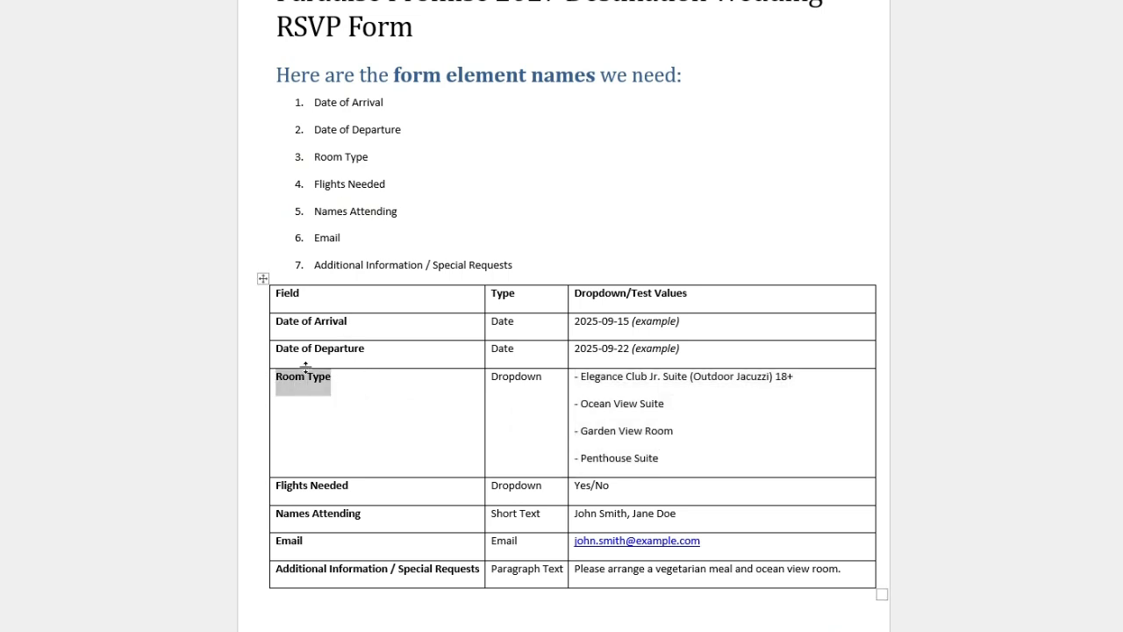
pyautogui.hotkey('alt', 'Tab')
pyautogui.hotkey('ctrl', 'v')
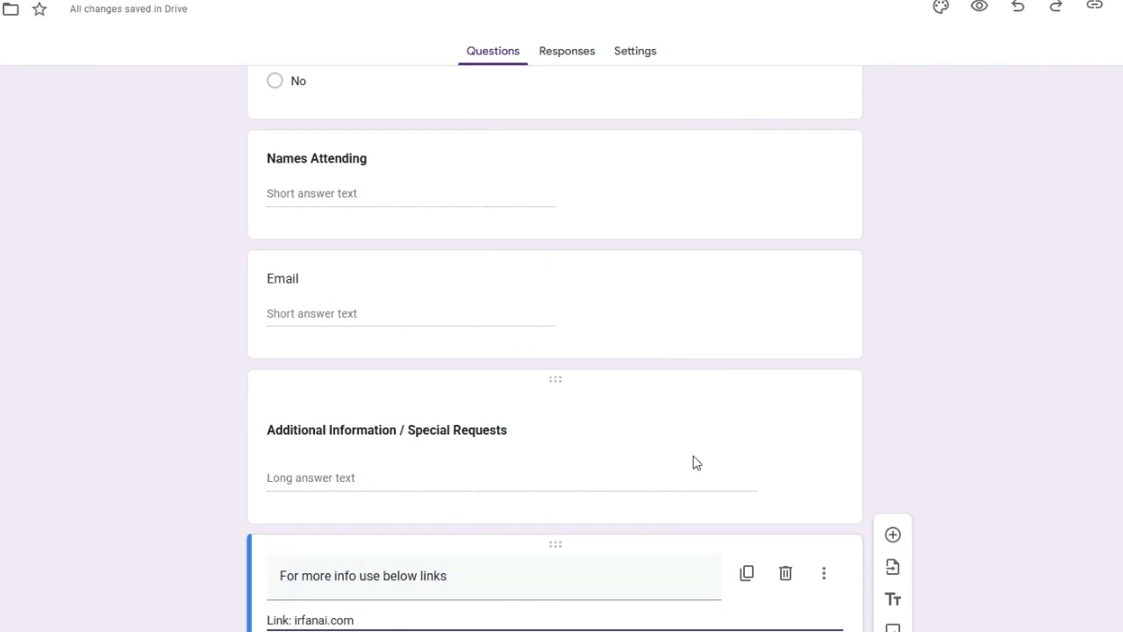
pyautogui.scroll(15, 693, 463)
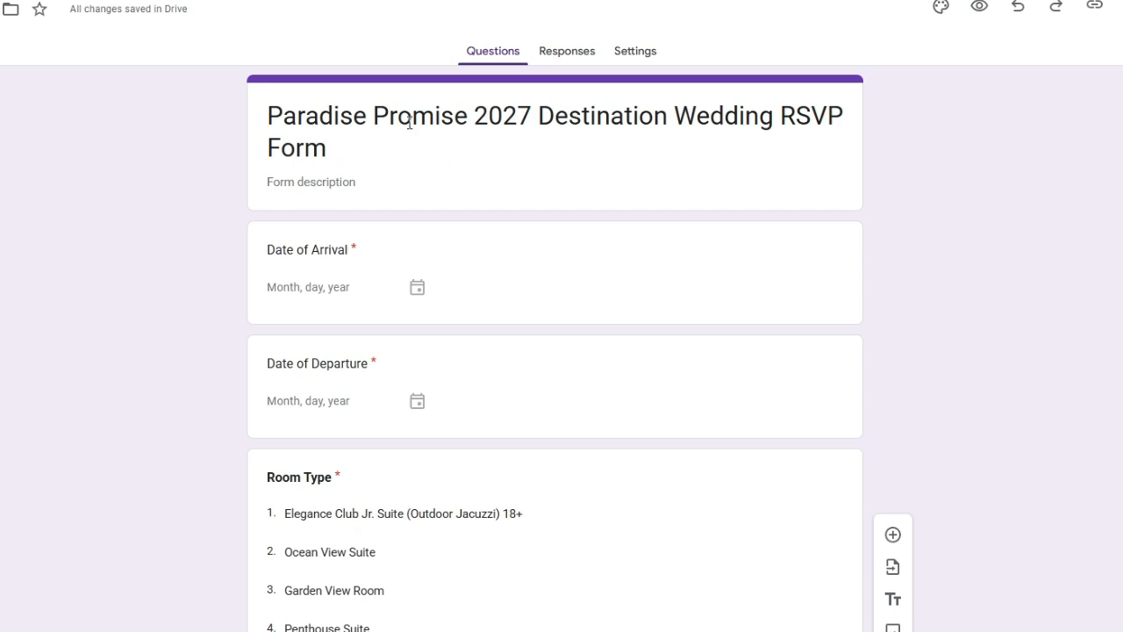
# Step: Set Collect email addresses to Responder input and Send responders a copy to Always
pyautogui.click(628, 52)
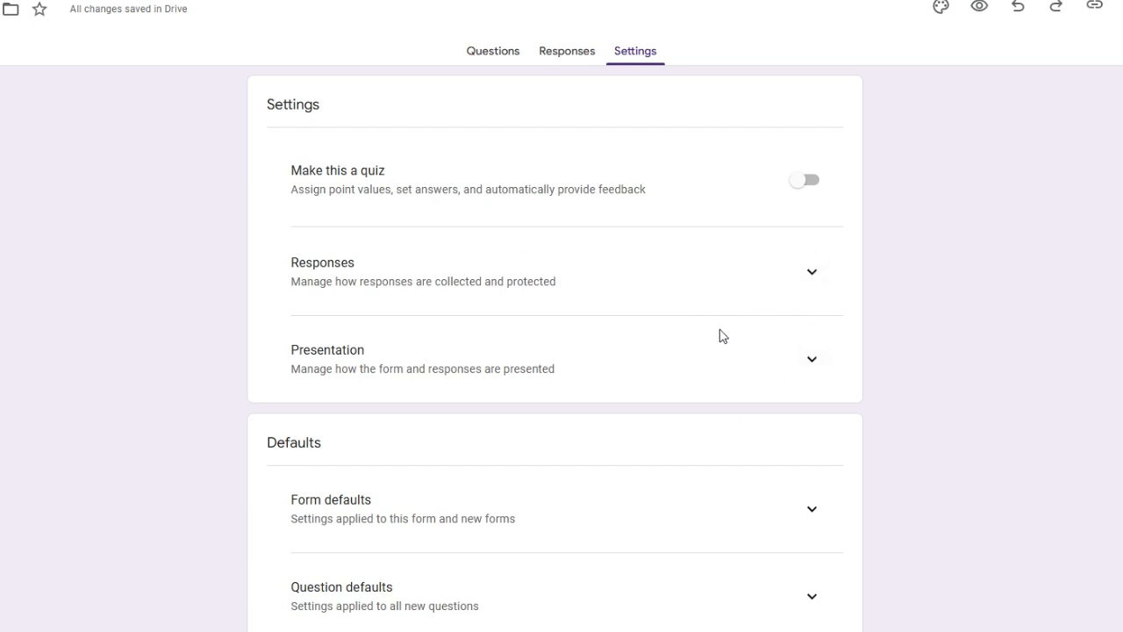
pyautogui.click(823, 271)
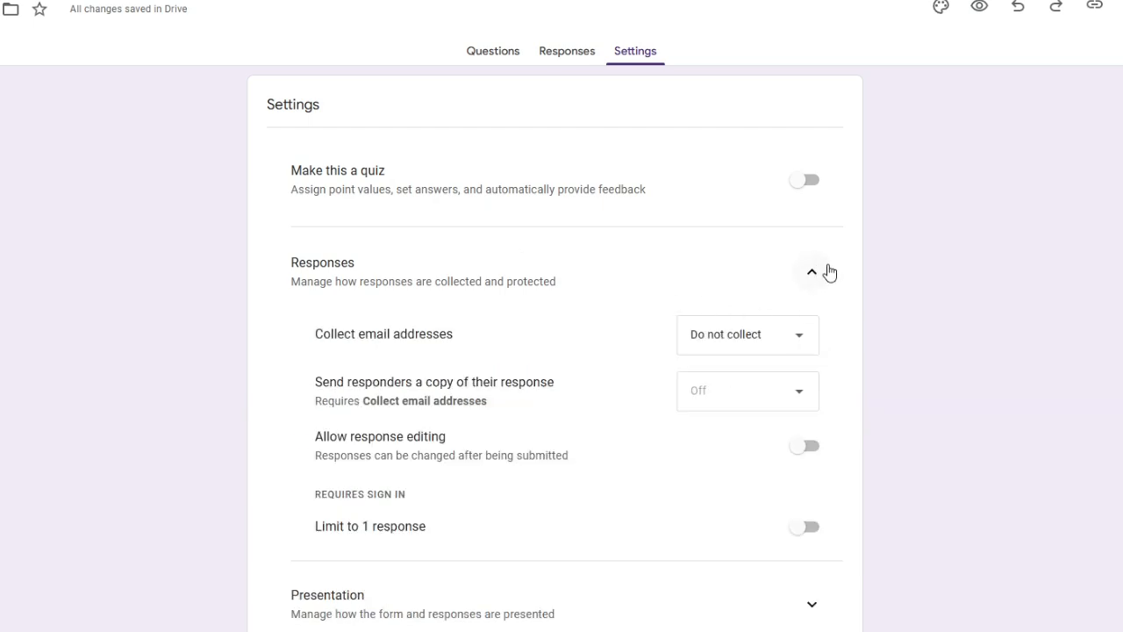
pyautogui.click(767, 339)
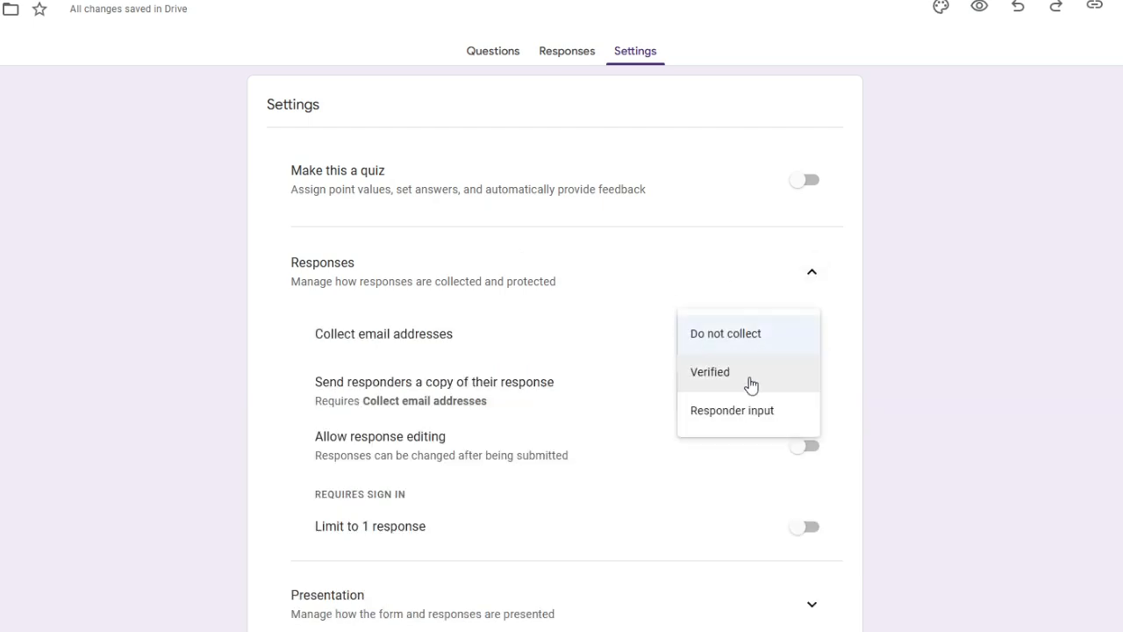
pyautogui.click(768, 424)
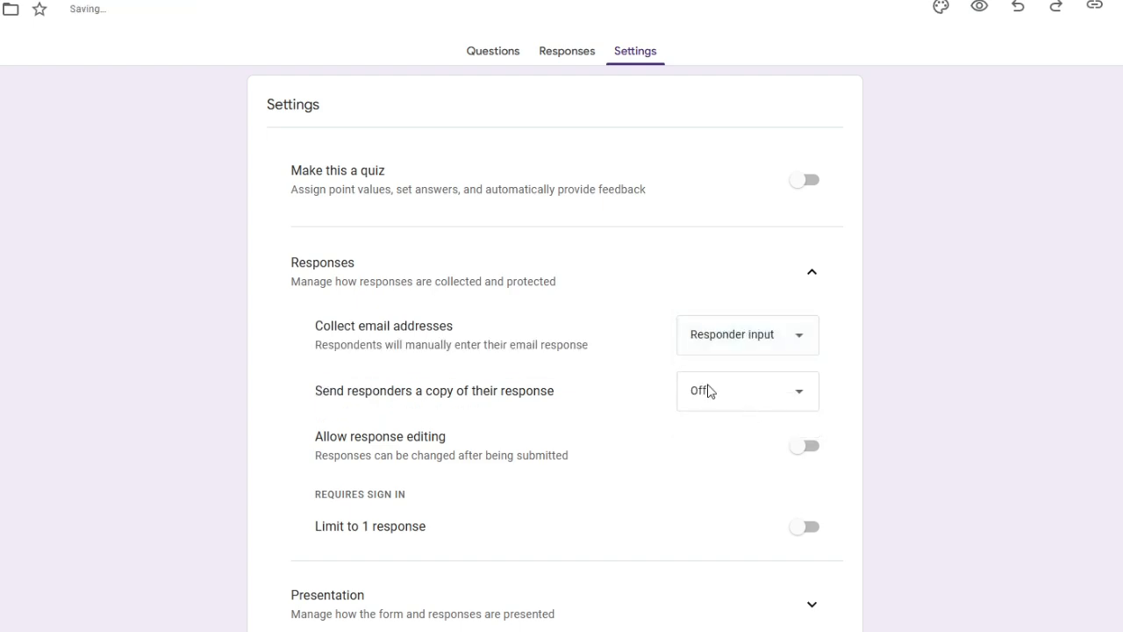
pyautogui.scroll(-1, 758, 443)
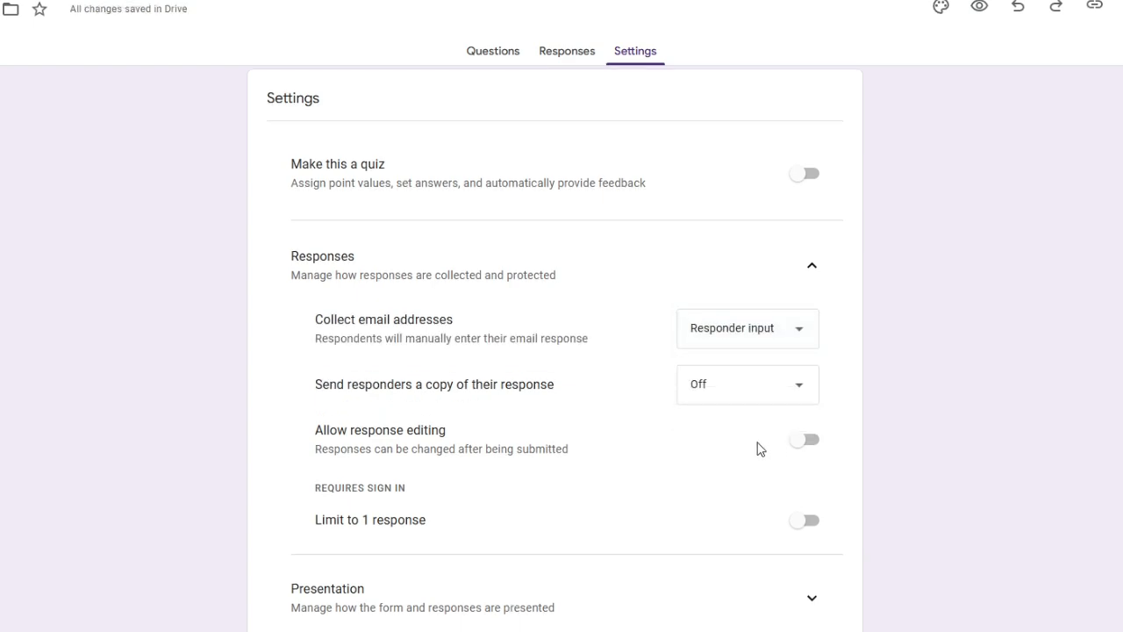
pyautogui.click(722, 340)
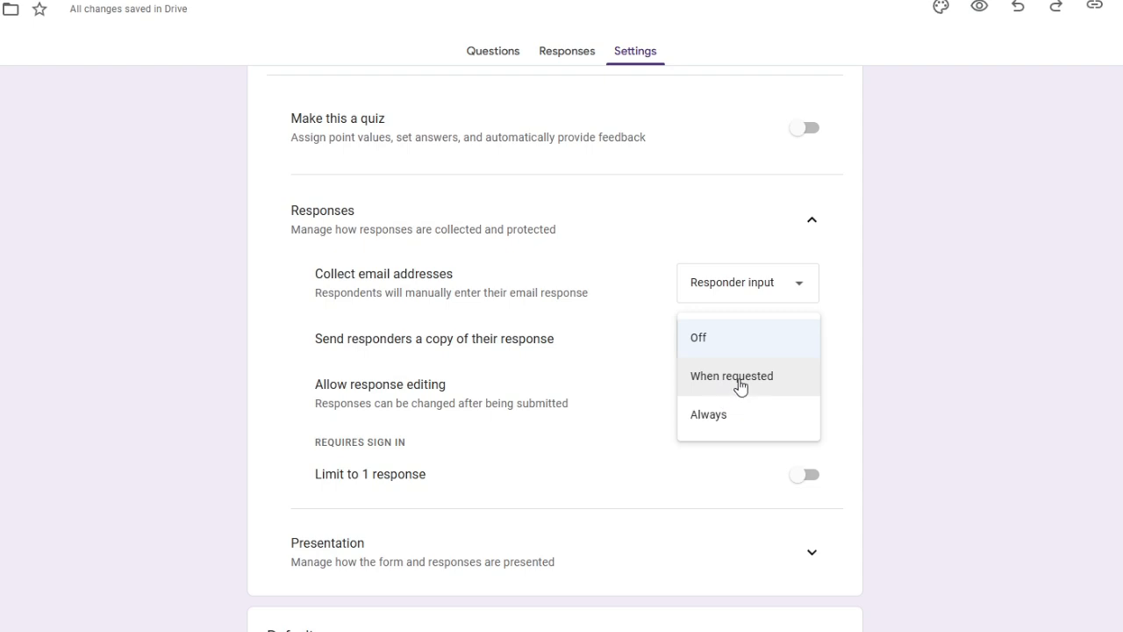
pyautogui.click(733, 420)
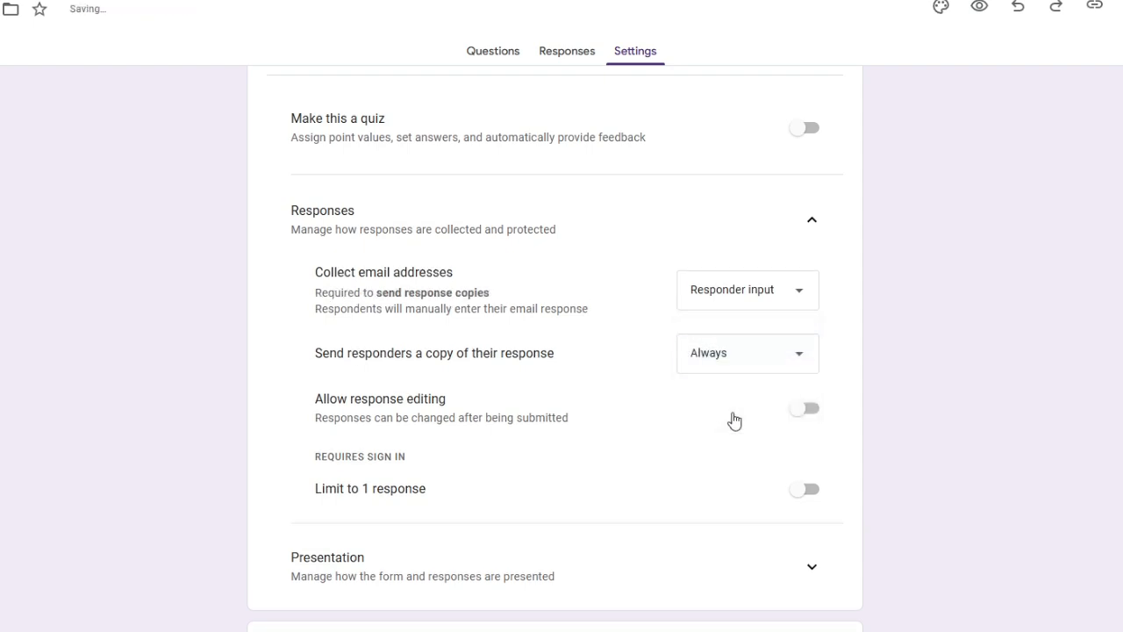
# Step: Limit each respondent to 1 response, then return to the form's questions
pyautogui.scroll(-2, 790, 421)
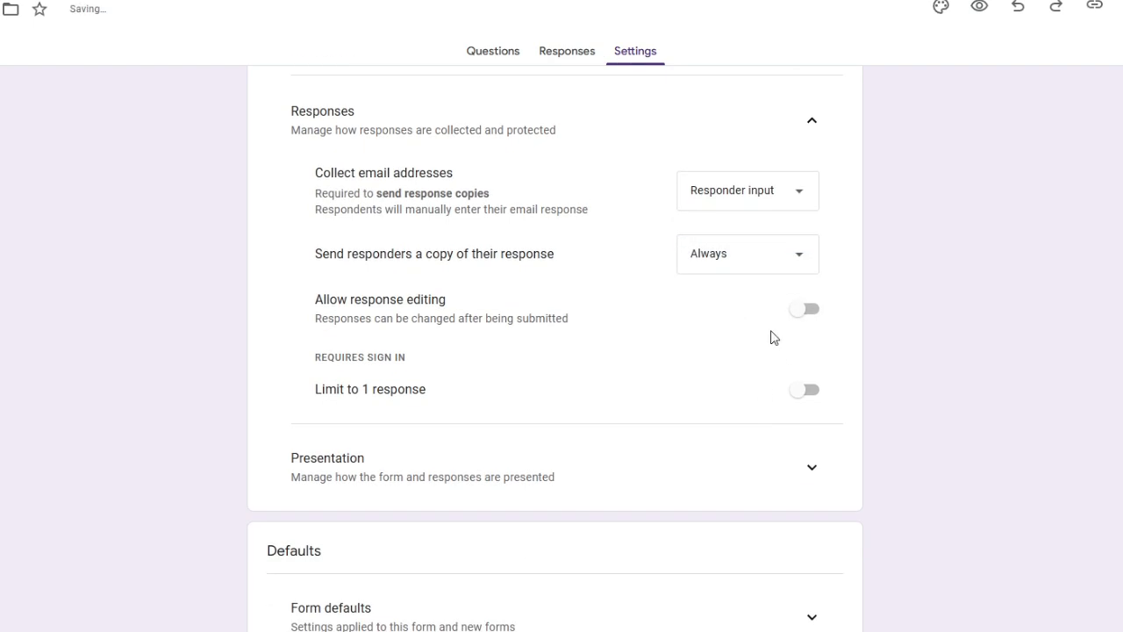
pyautogui.scroll(-1, 752, 486)
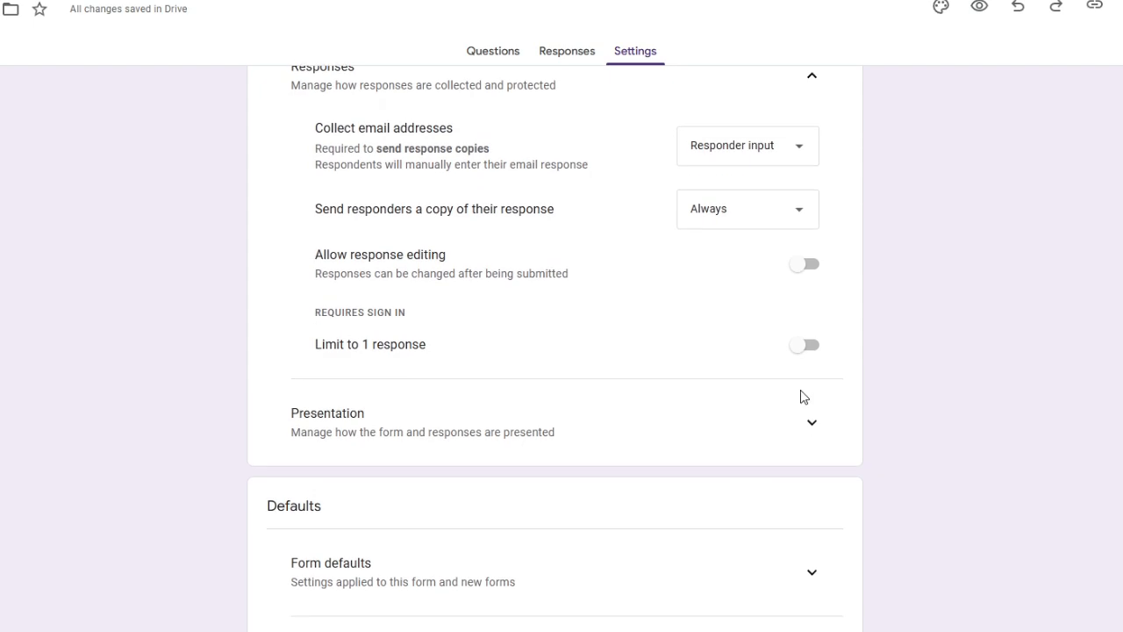
pyautogui.click(805, 348)
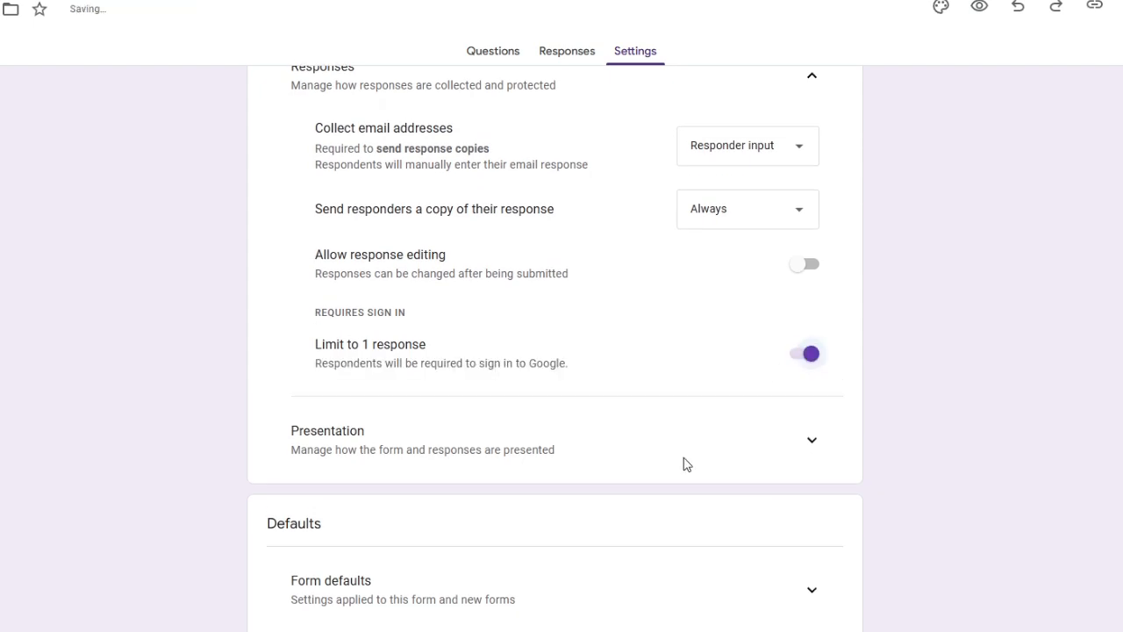
pyautogui.scroll(-2, 686, 465)
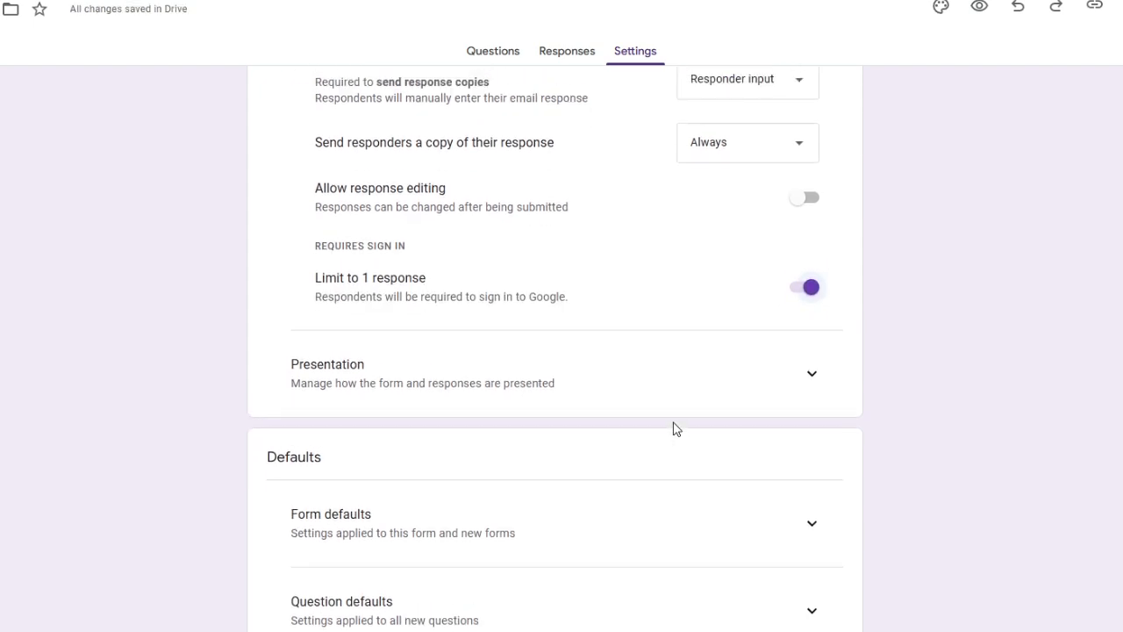
pyautogui.scroll(3, 676, 428)
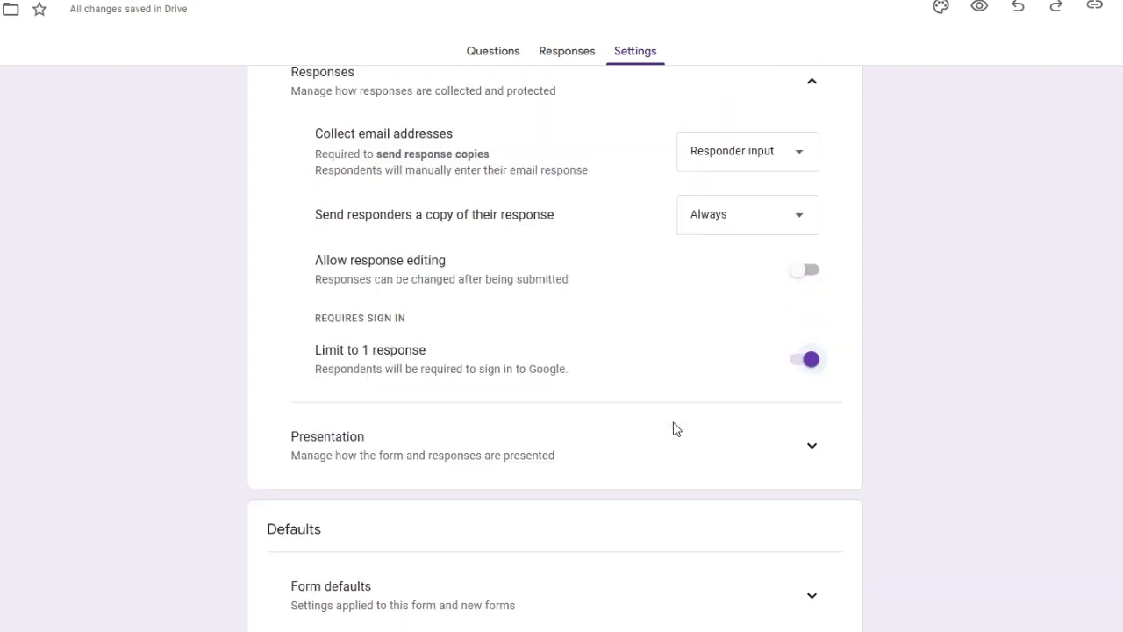
pyautogui.click(579, 50)
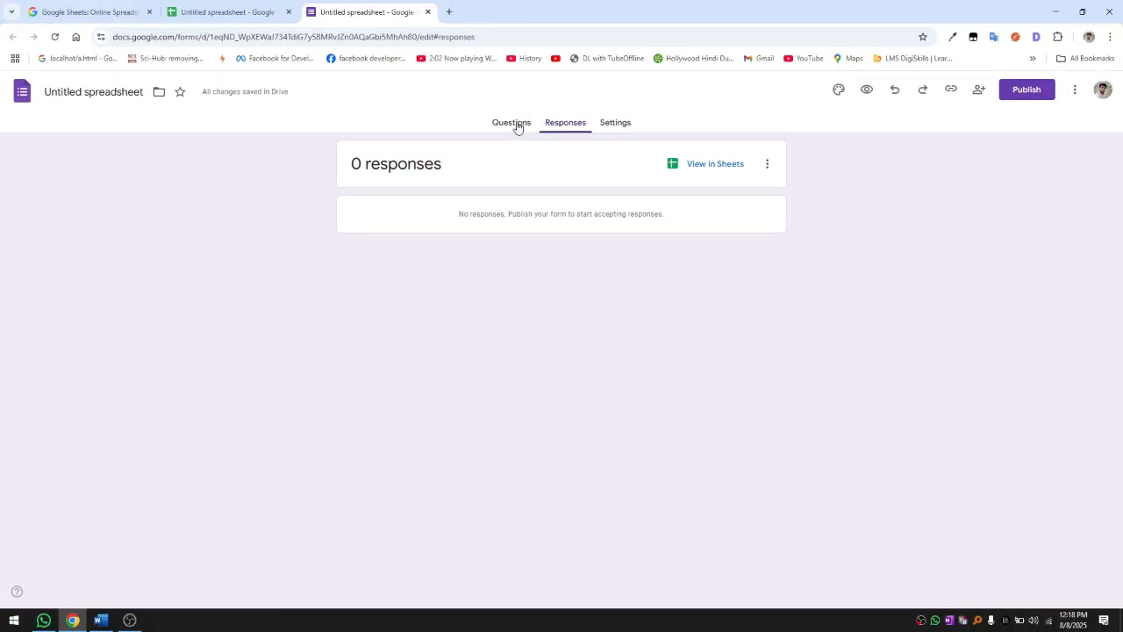
pyautogui.click(514, 124)
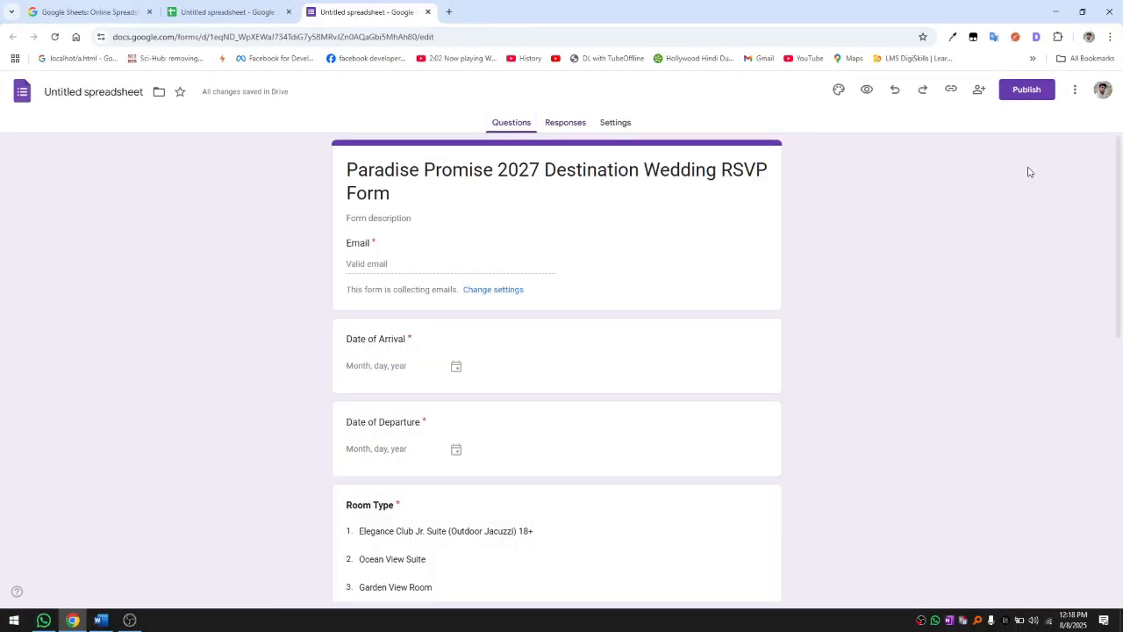
# Step: Publish the RSVP form, confirming in the Publish form dialog
pyautogui.click(1028, 92)
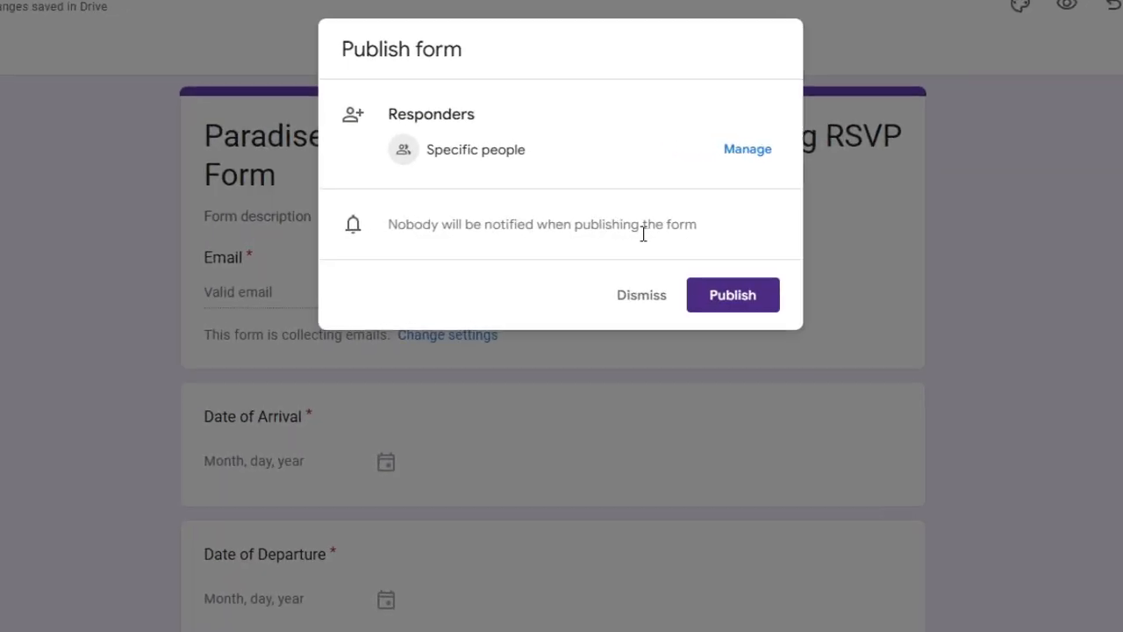
pyautogui.click(753, 303)
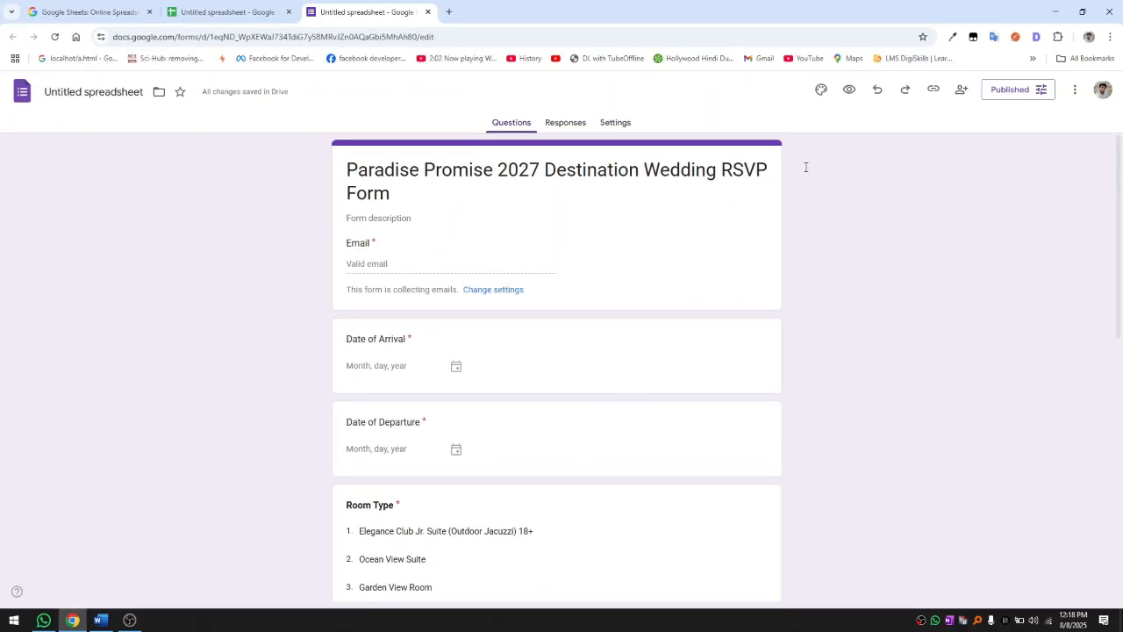
# Step: Delete the empty Sheet1, keeping only Form Responses 1, then return to the form editor
pyautogui.click(243, 7)
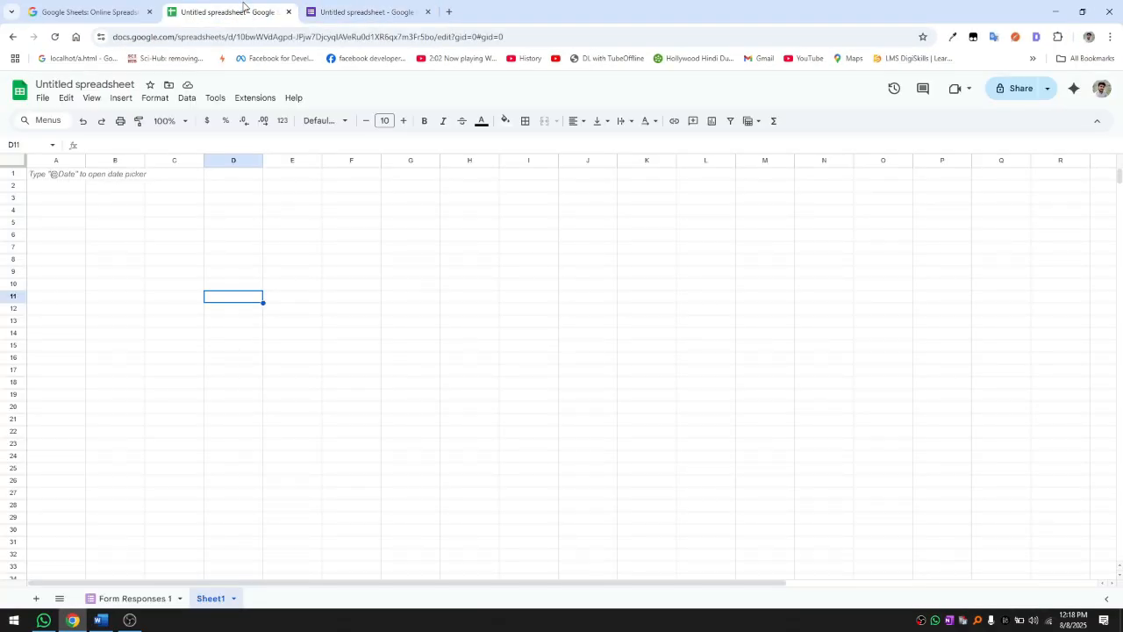
pyautogui.click(149, 604)
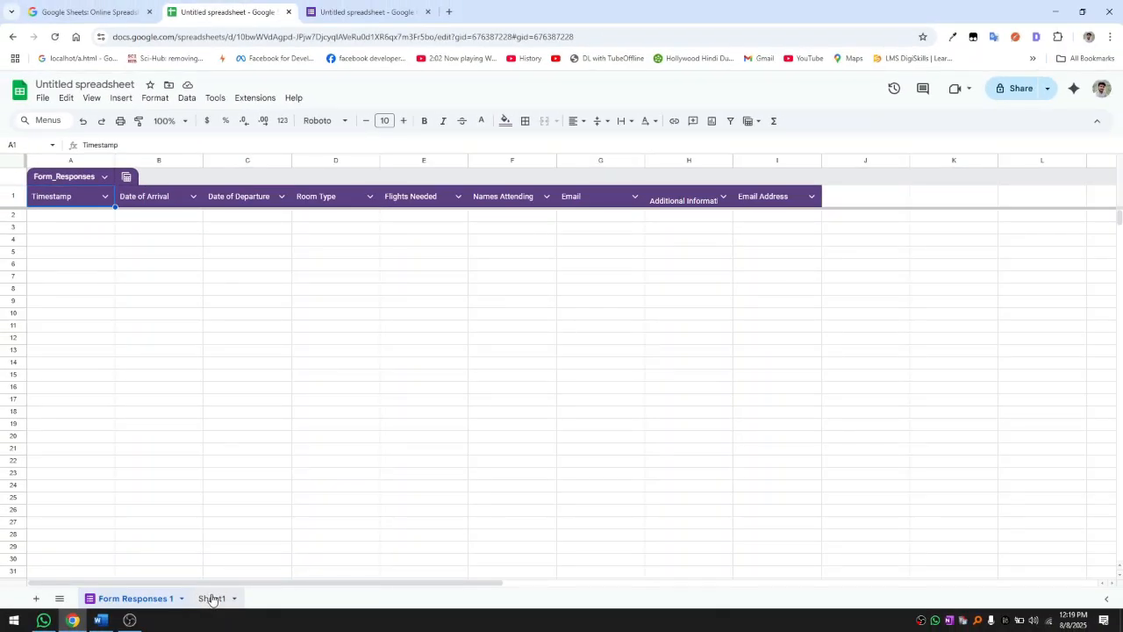
pyautogui.click(212, 600)
pyautogui.rightClick(213, 599)
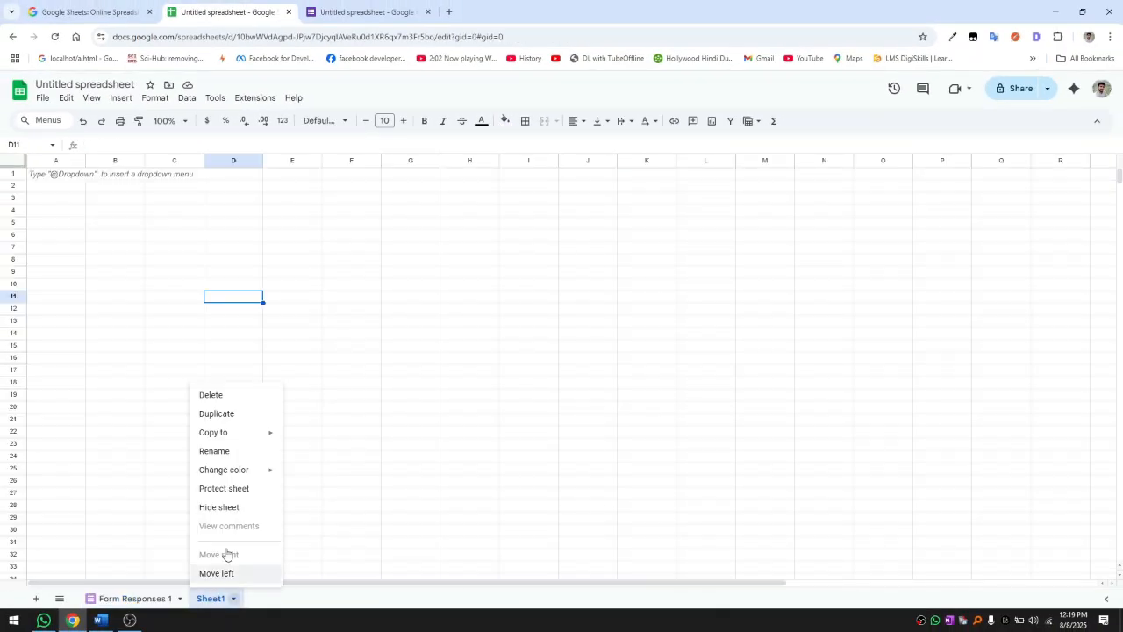
pyautogui.click(220, 395)
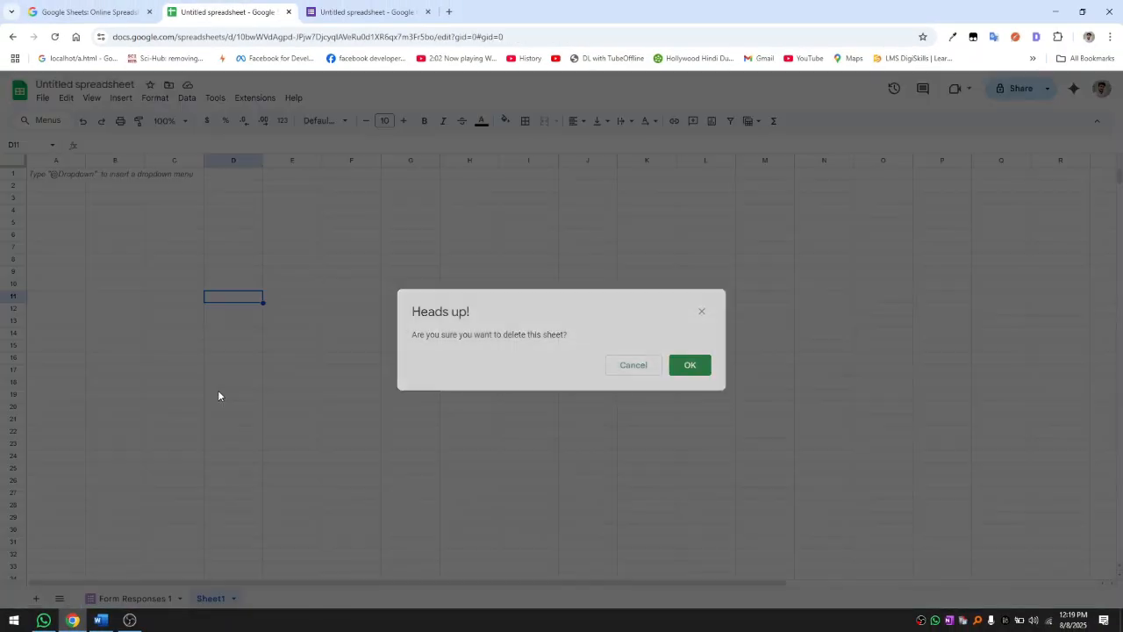
pyautogui.click(693, 372)
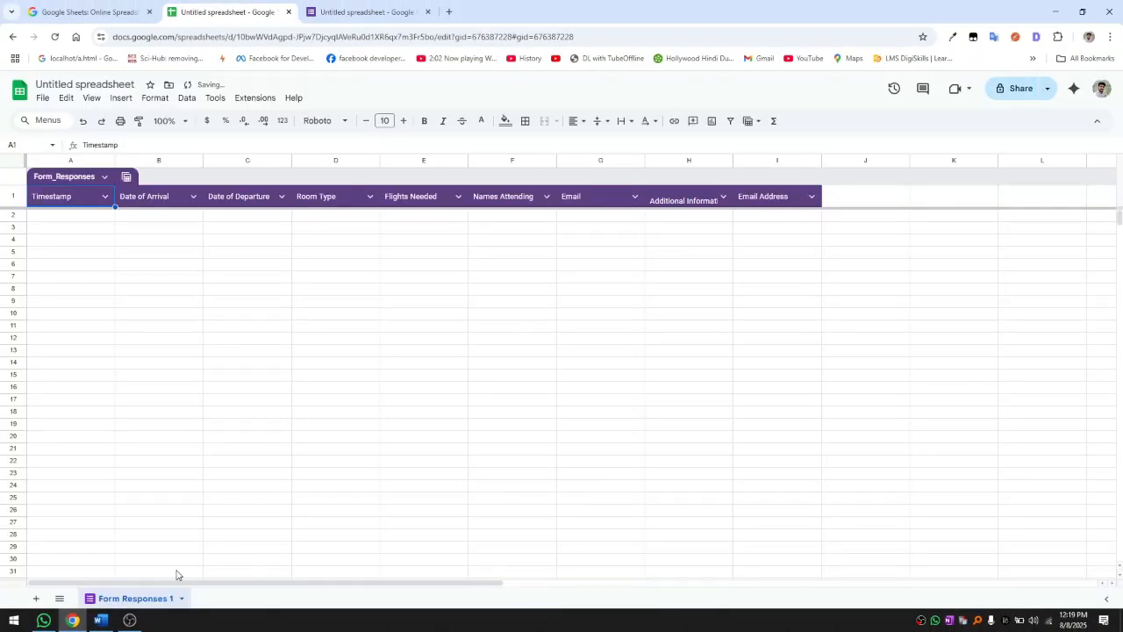
pyautogui.click(332, 7)
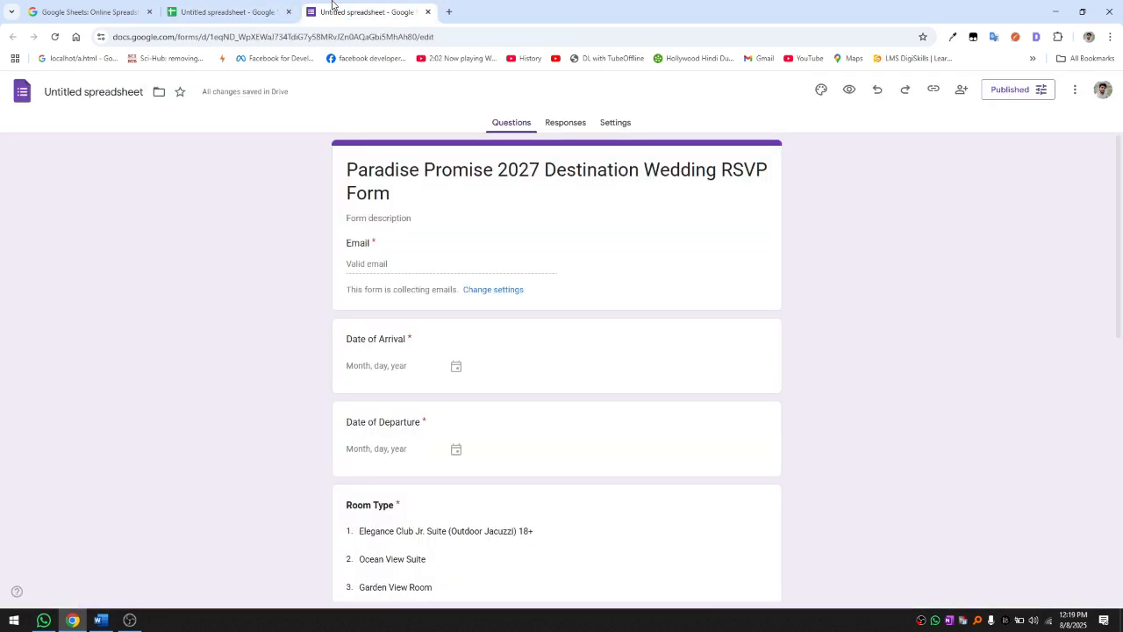
# Step: Shorten the form's responder link to a forms.gle address and copy it
pyautogui.click(933, 91)
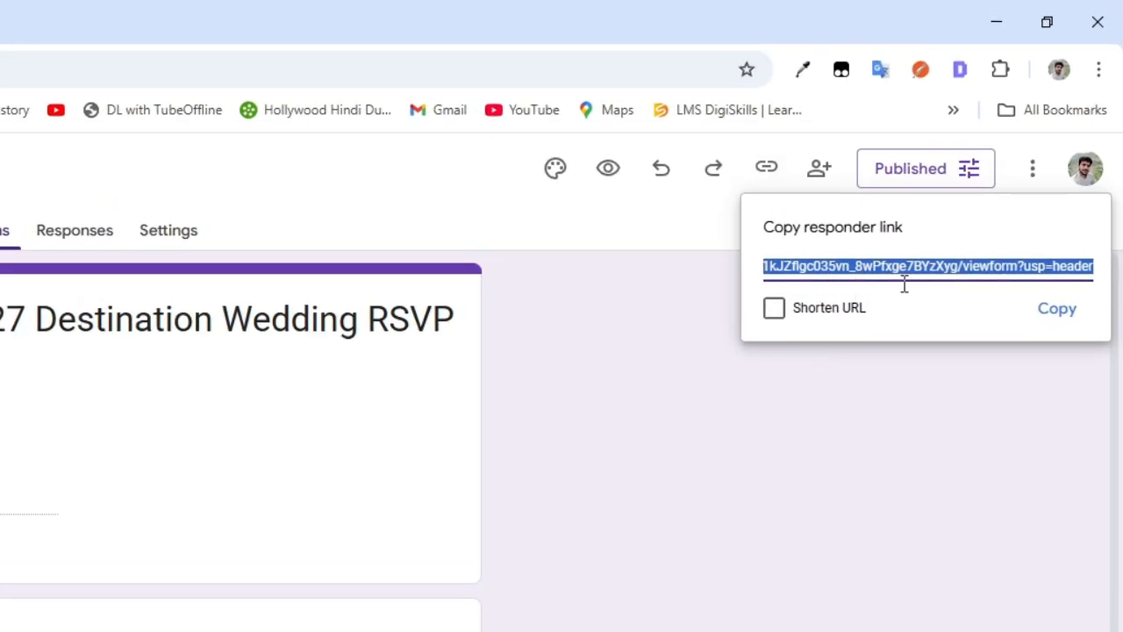
pyautogui.click(923, 315)
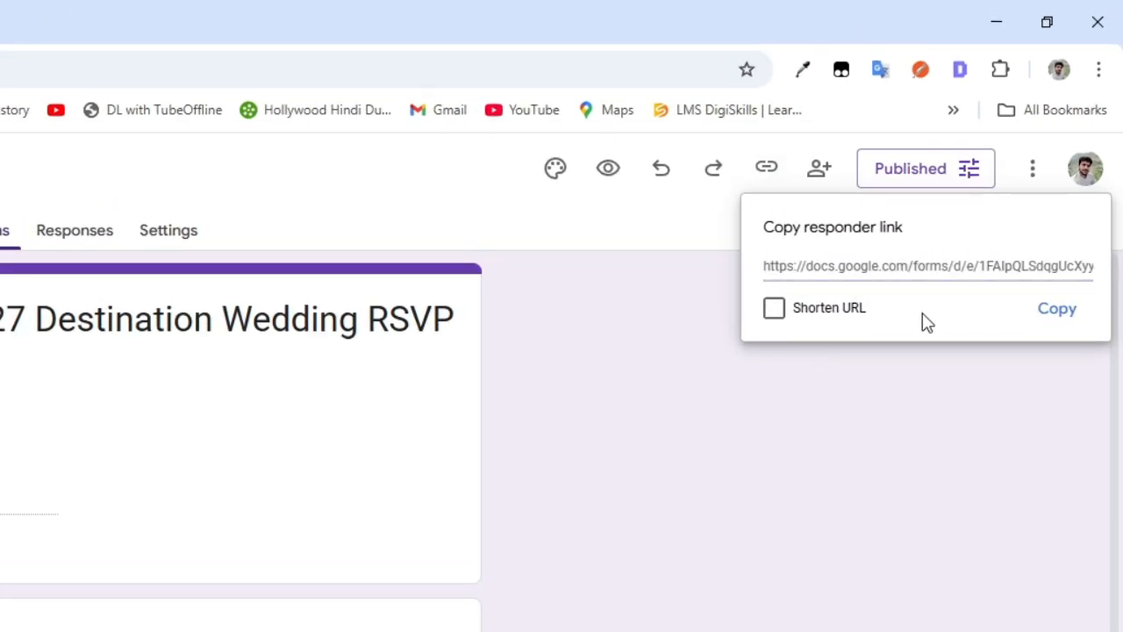
pyautogui.click(880, 266)
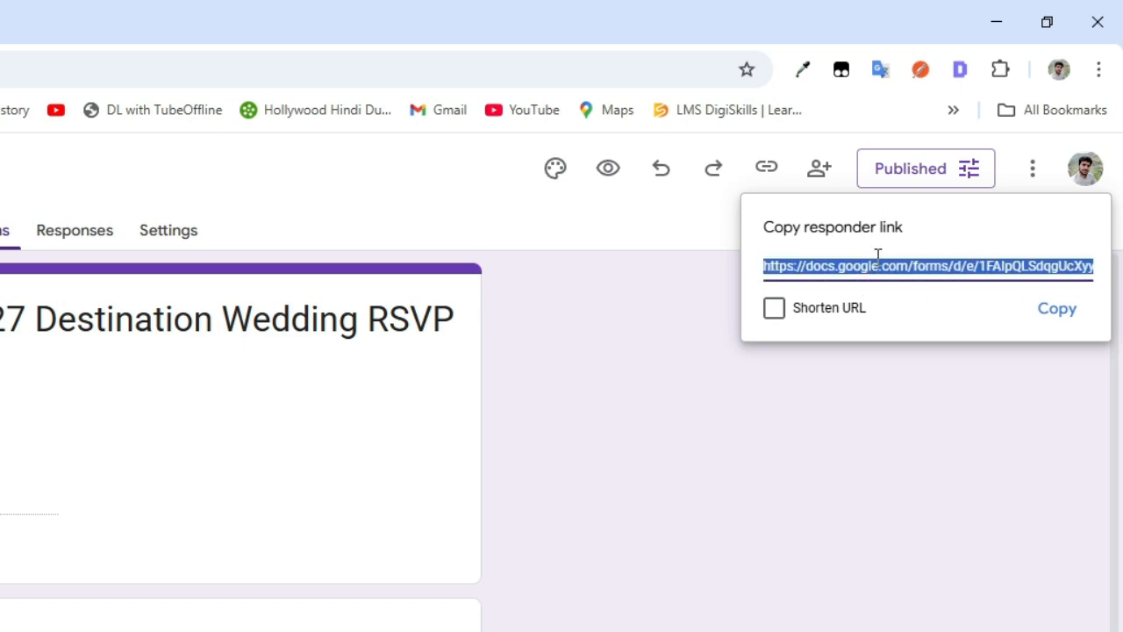
pyautogui.click(810, 309)
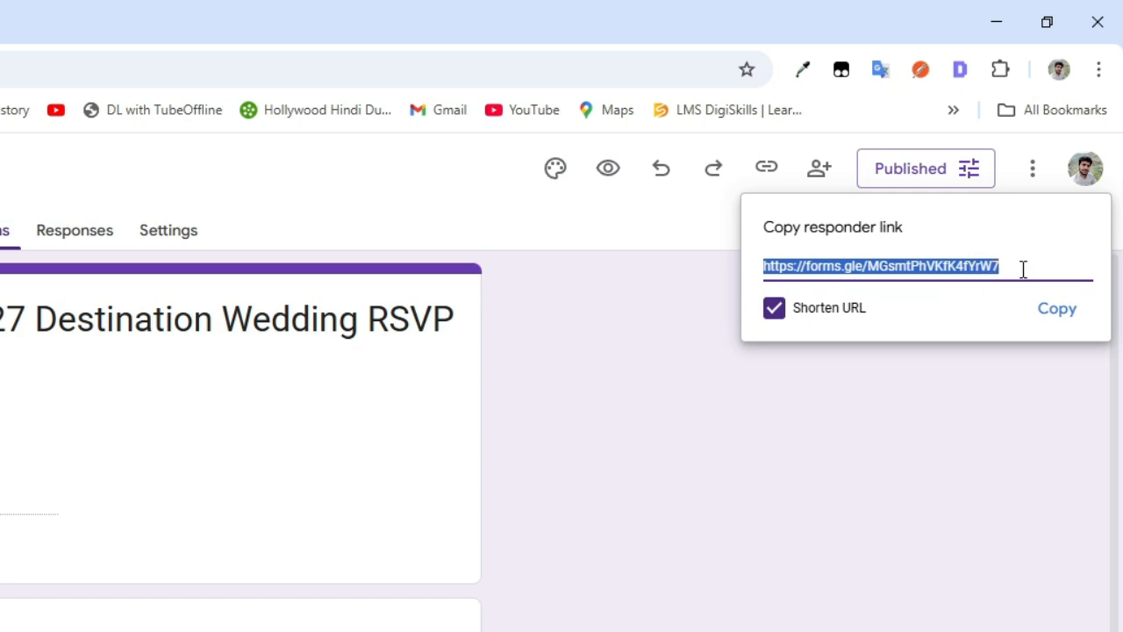
pyautogui.rightClick(966, 266)
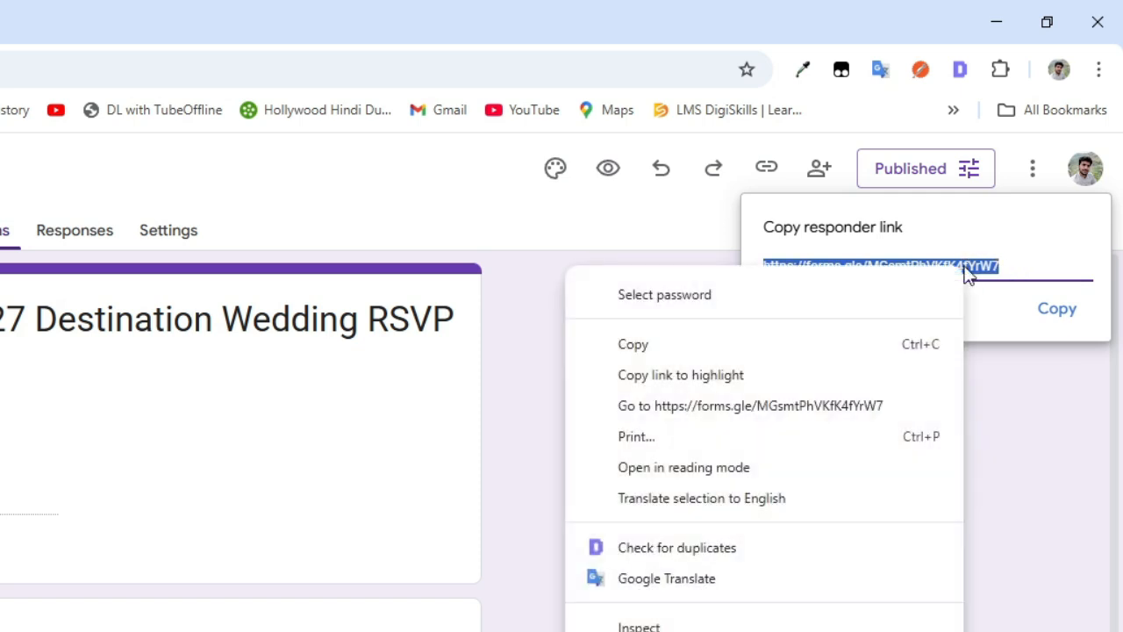
pyautogui.click(823, 349)
# Step: In a new tab, search 'bit ly' to reach Bitly's shortener and paste into its long-link field
pyautogui.click(261, 15)
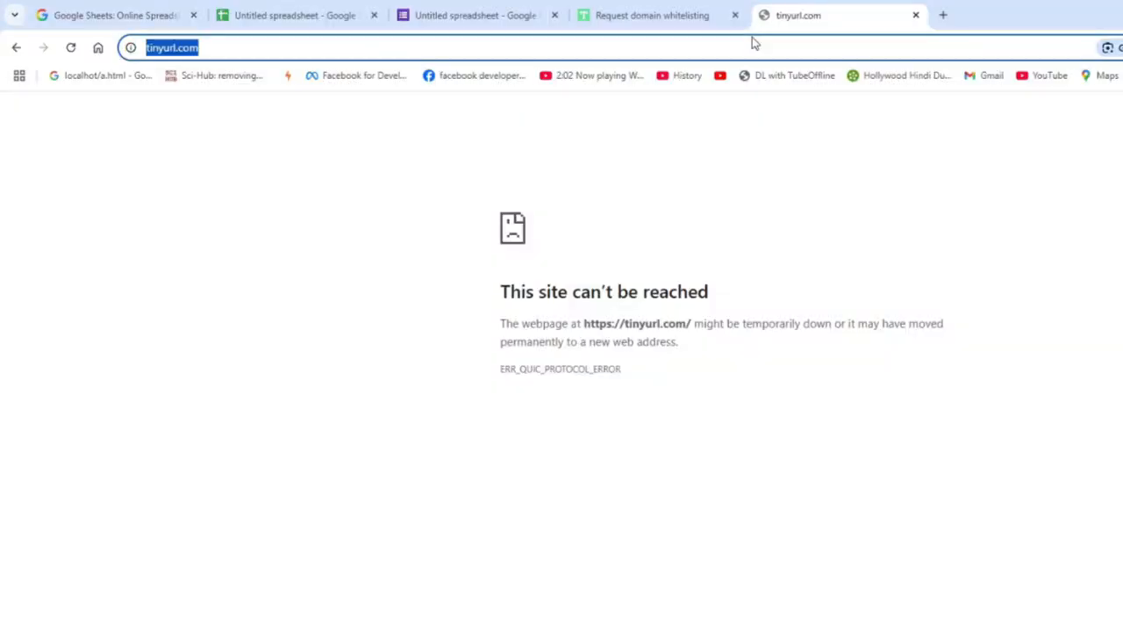
pyautogui.write('bit ly')
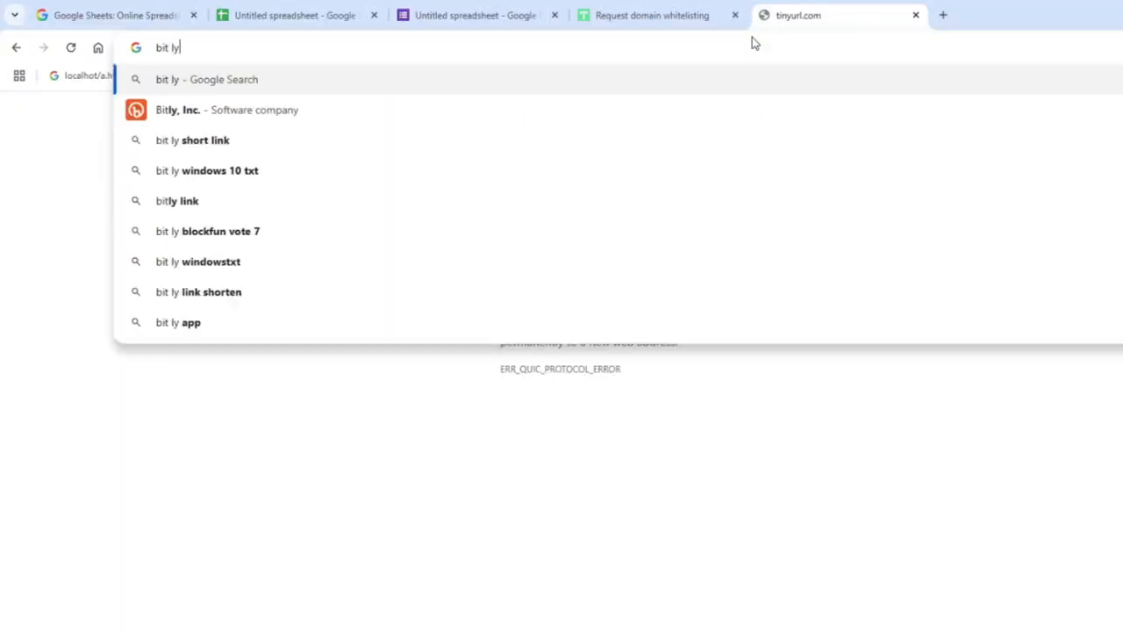
pyautogui.press('Return')
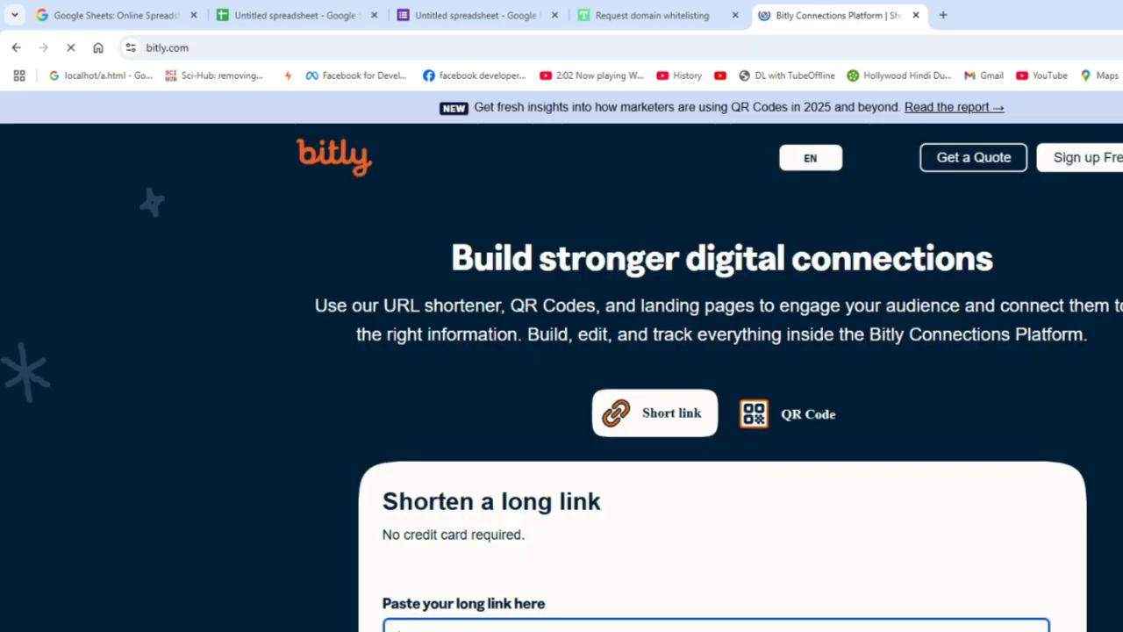
pyautogui.click(405, 495)
pyautogui.hotkey('ctrl', 'v')
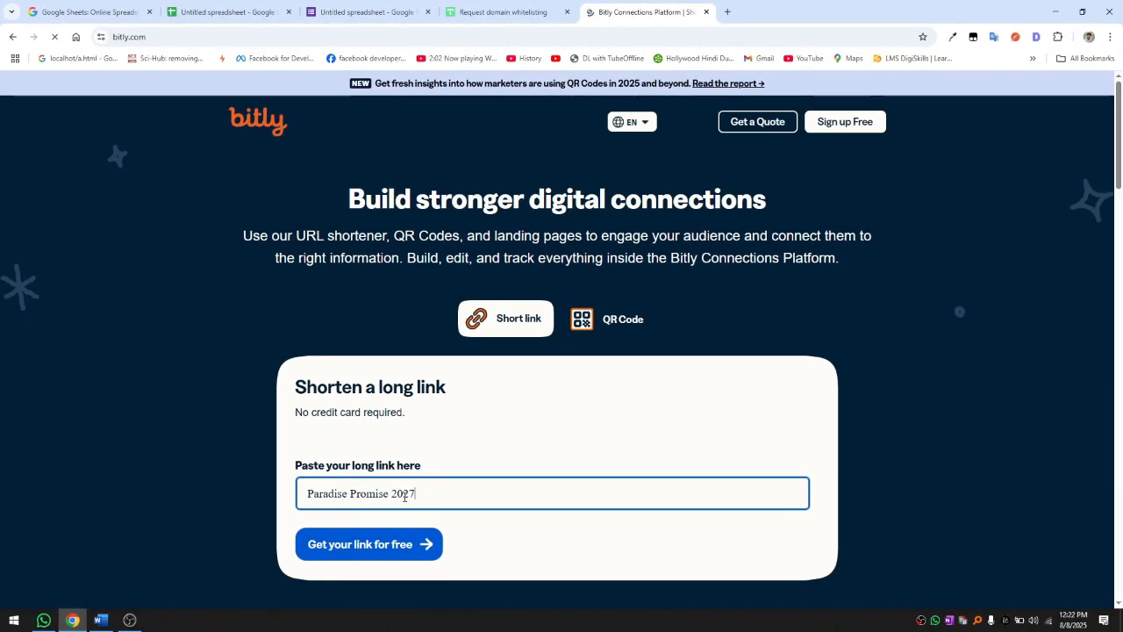
# Step: Replace the wrongly pasted text with the forms.gle URL and request a free Bitly link
pyautogui.hotkey('ctrl', 'a')
pyautogui.press('BackSpace')
pyautogui.press('super+v')
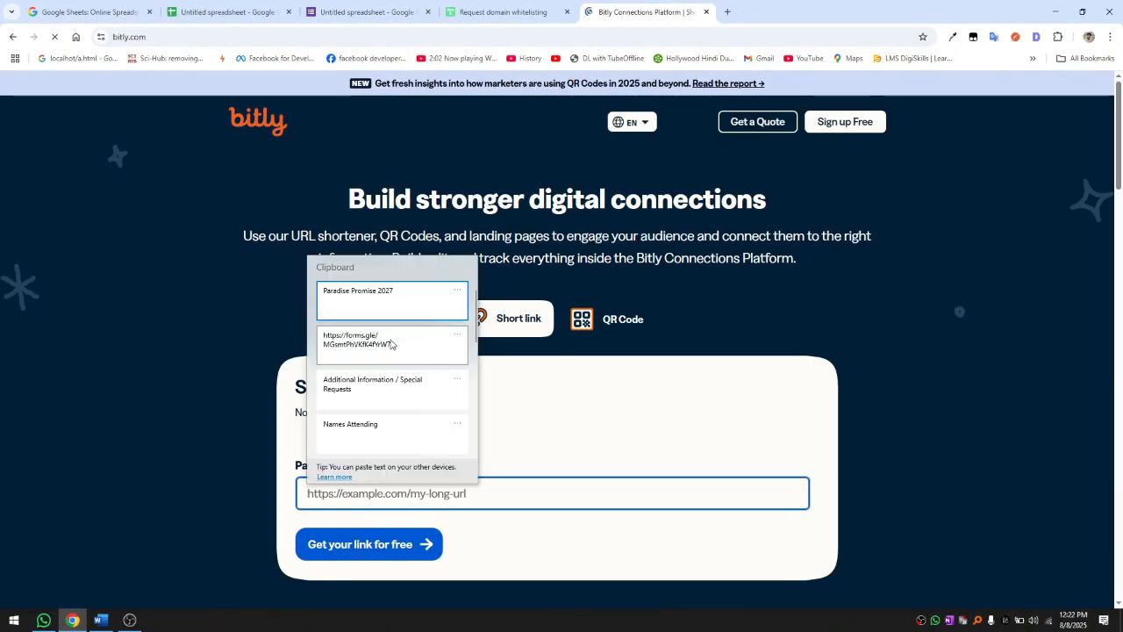
pyautogui.click(387, 344)
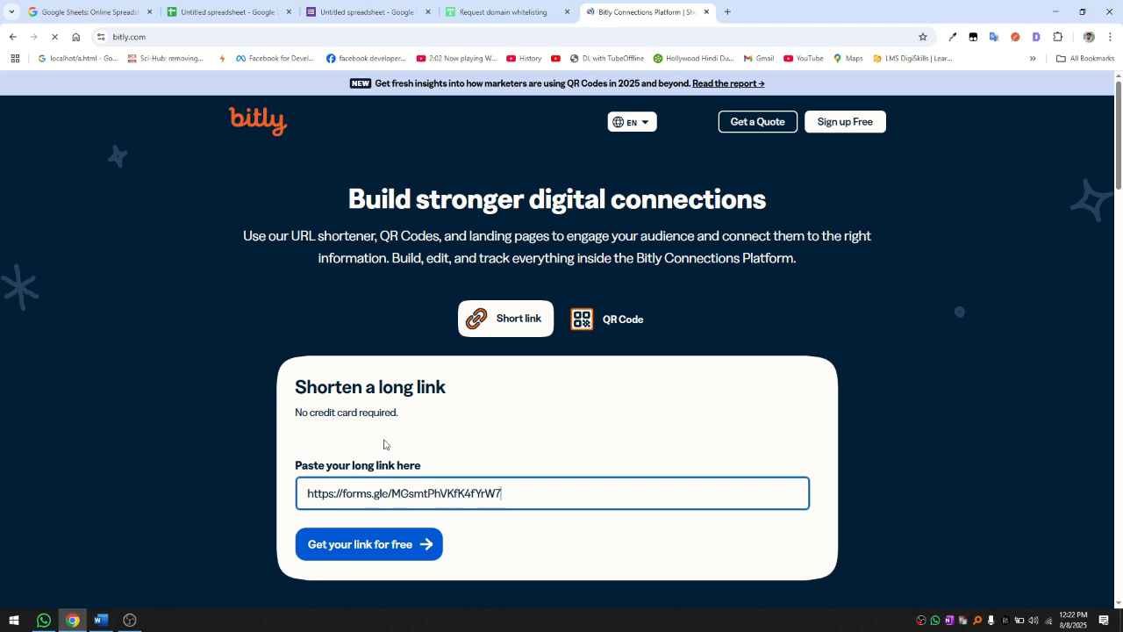
pyautogui.click(414, 552)
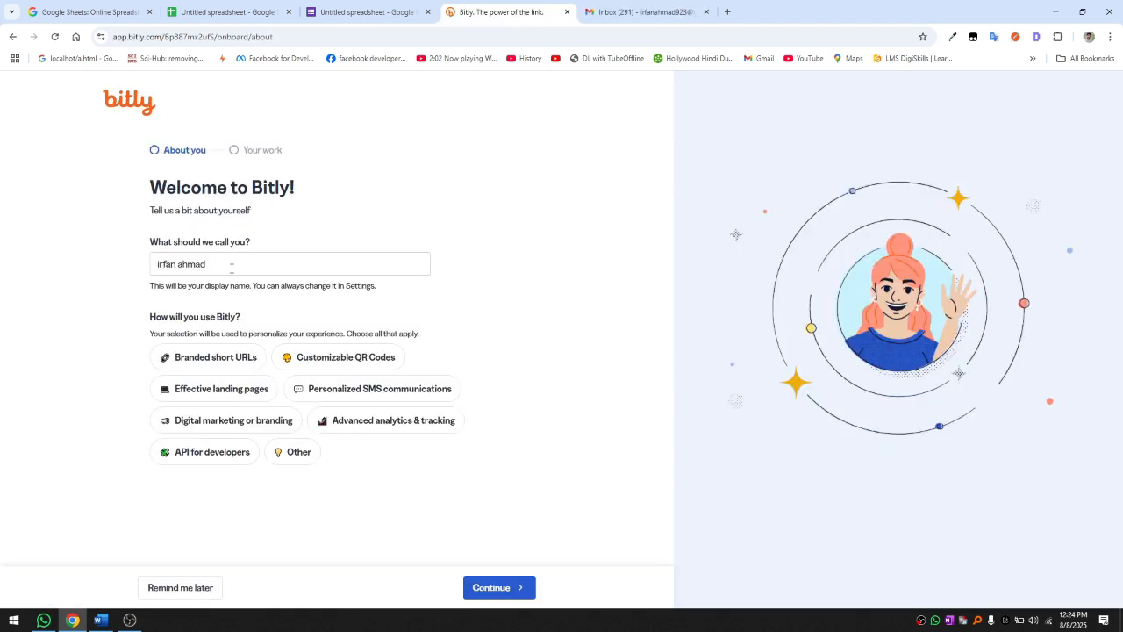
# Step: Skip Bitly's welcome setup and close the 'Your first Bitly link!' popup
pyautogui.click(233, 266)
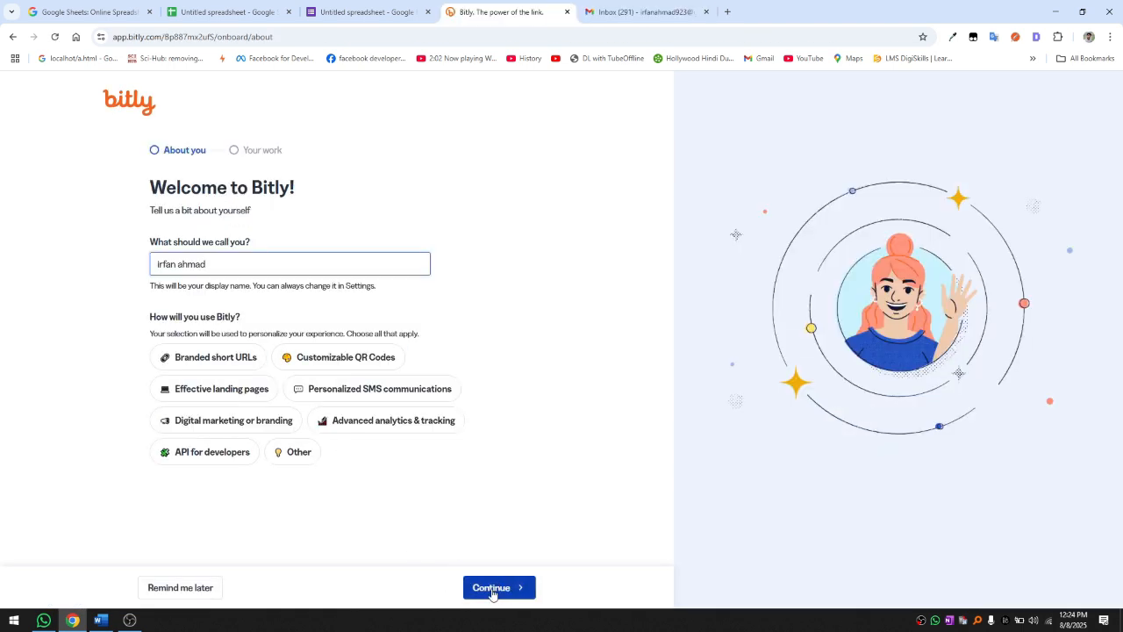
pyautogui.click(173, 594)
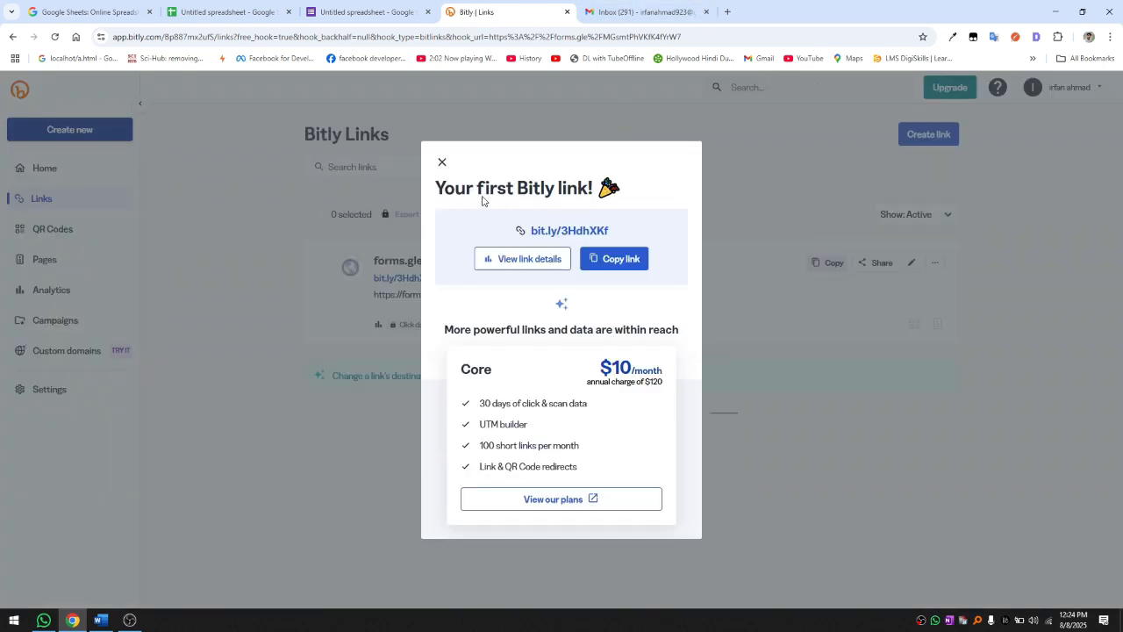
pyautogui.click(443, 165)
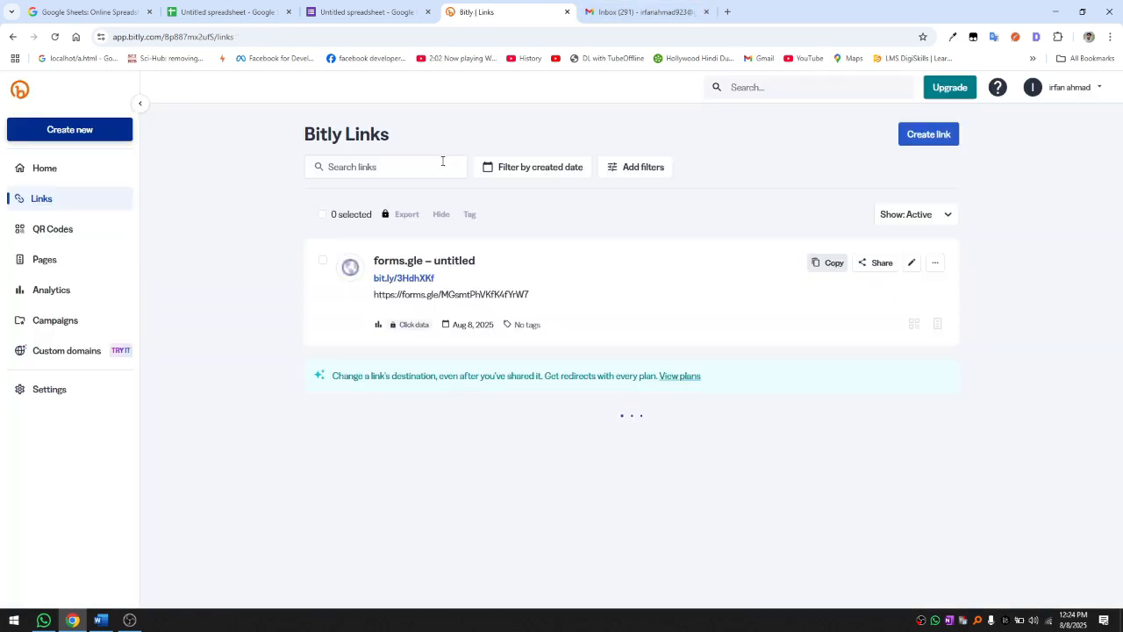
pyautogui.click(374, 166)
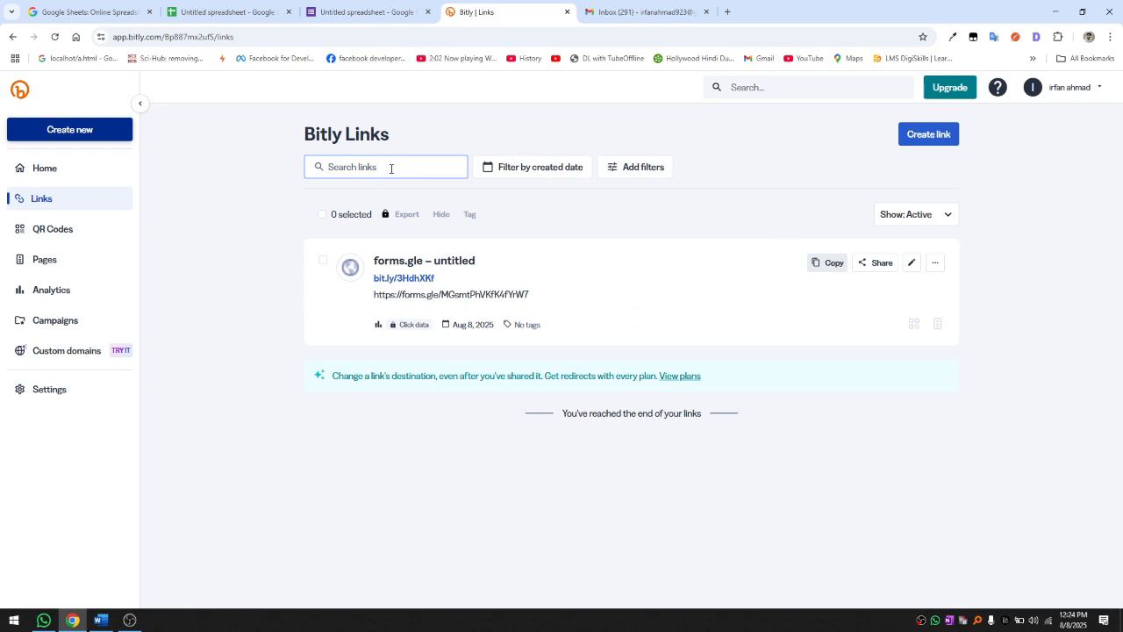
# Step: Start a new Bitly link with the forms.gle URL as destination and title 'Paradise Promise 2027'
pyautogui.click(926, 136)
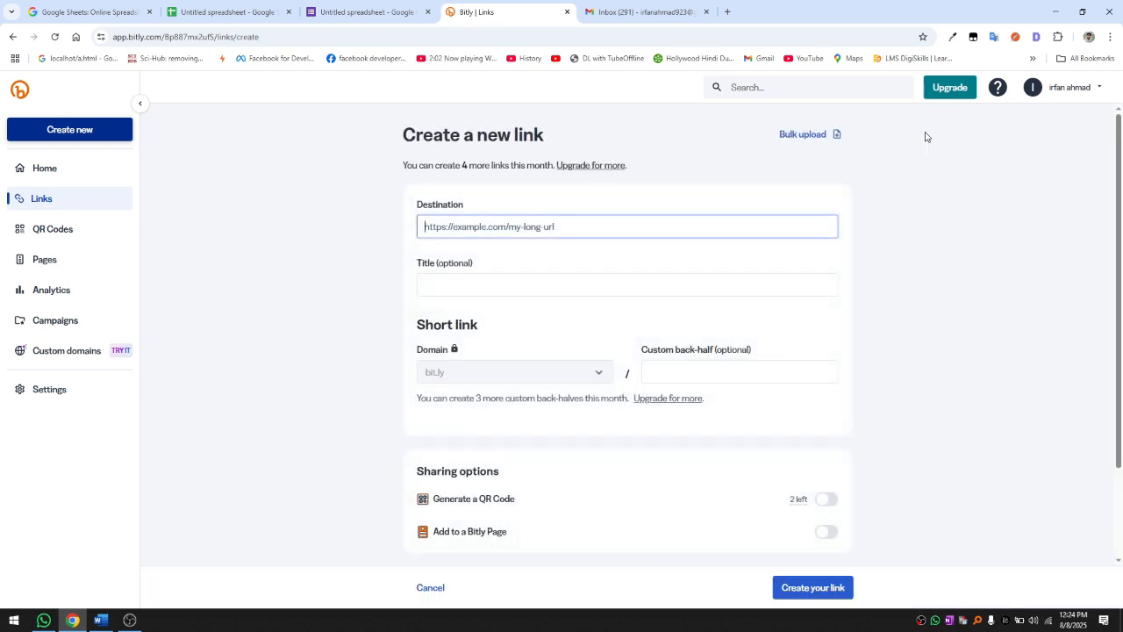
pyautogui.press('super+v')
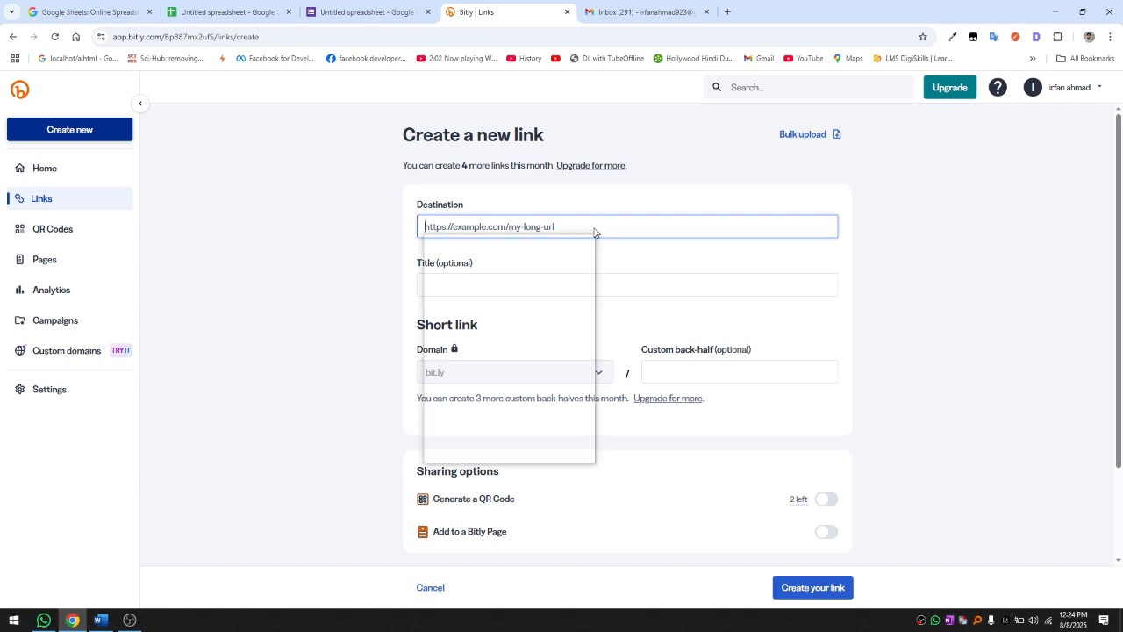
pyautogui.click(496, 325)
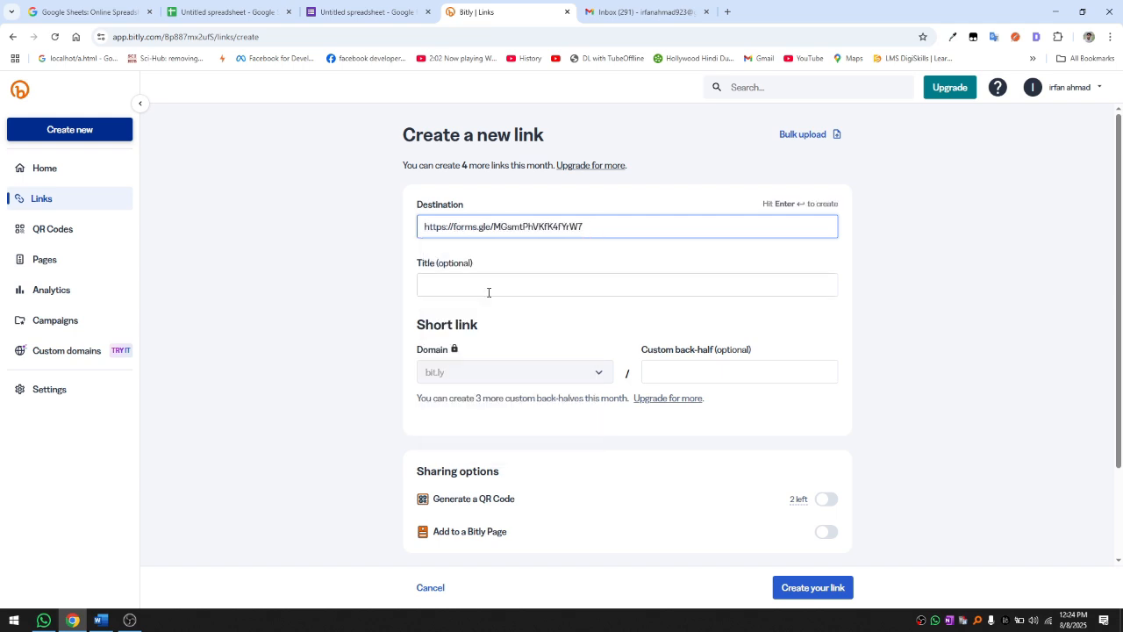
pyautogui.click(481, 284)
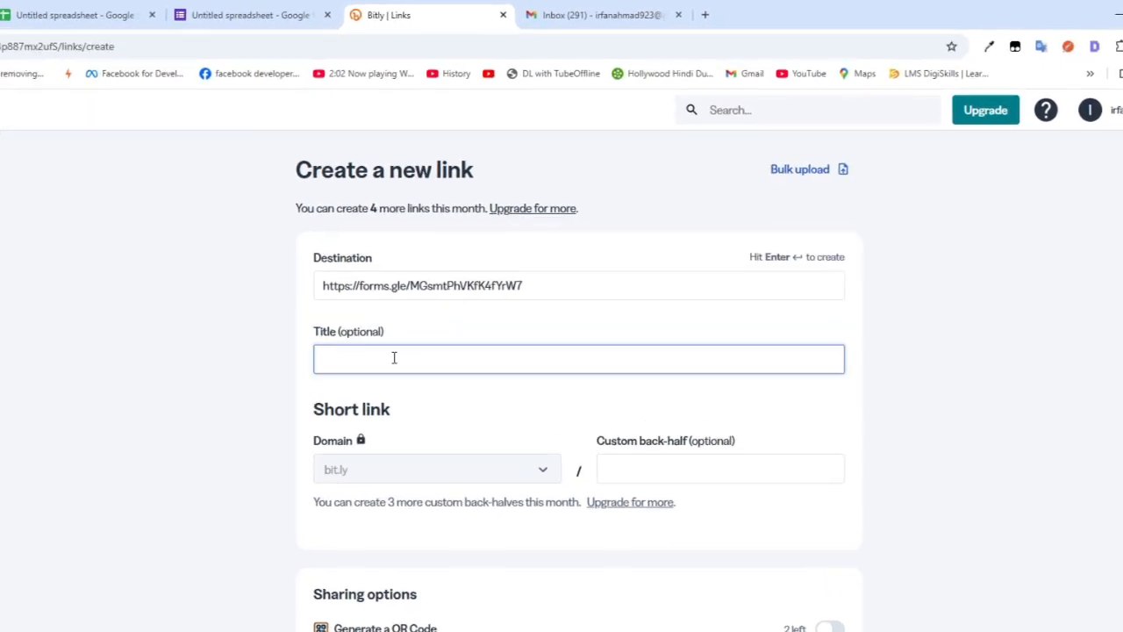
pyautogui.press('super+v')
pyautogui.click(431, 429)
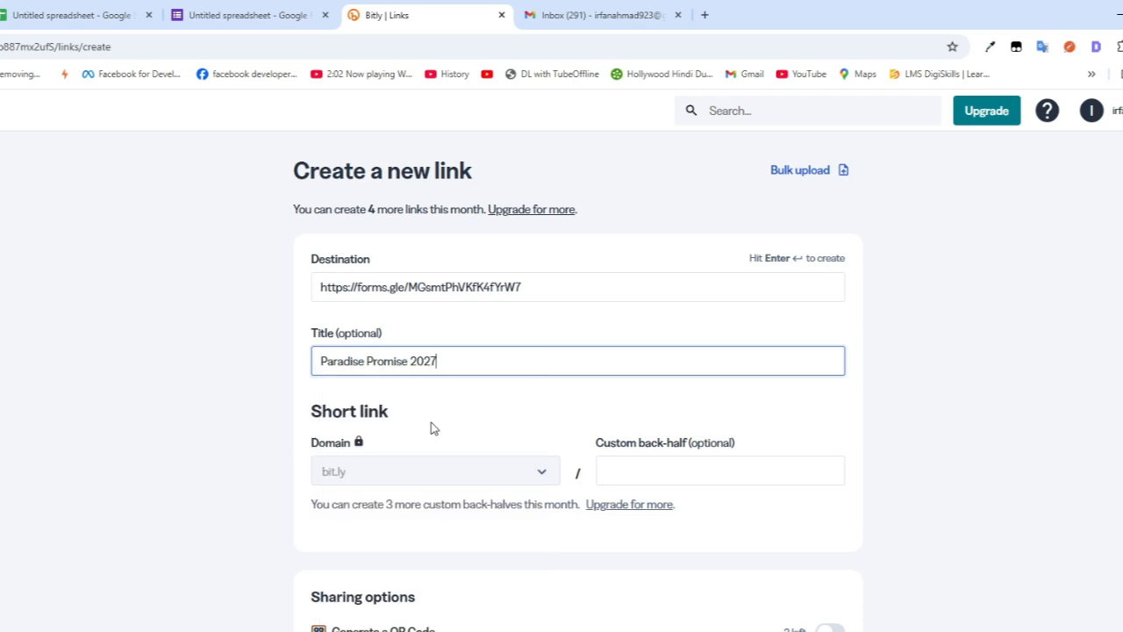
# Step: Set the custom back-half to Paradise_Promise_2027, with underscores replacing the spaces
pyautogui.click(657, 473)
pyautogui.press('super+v')
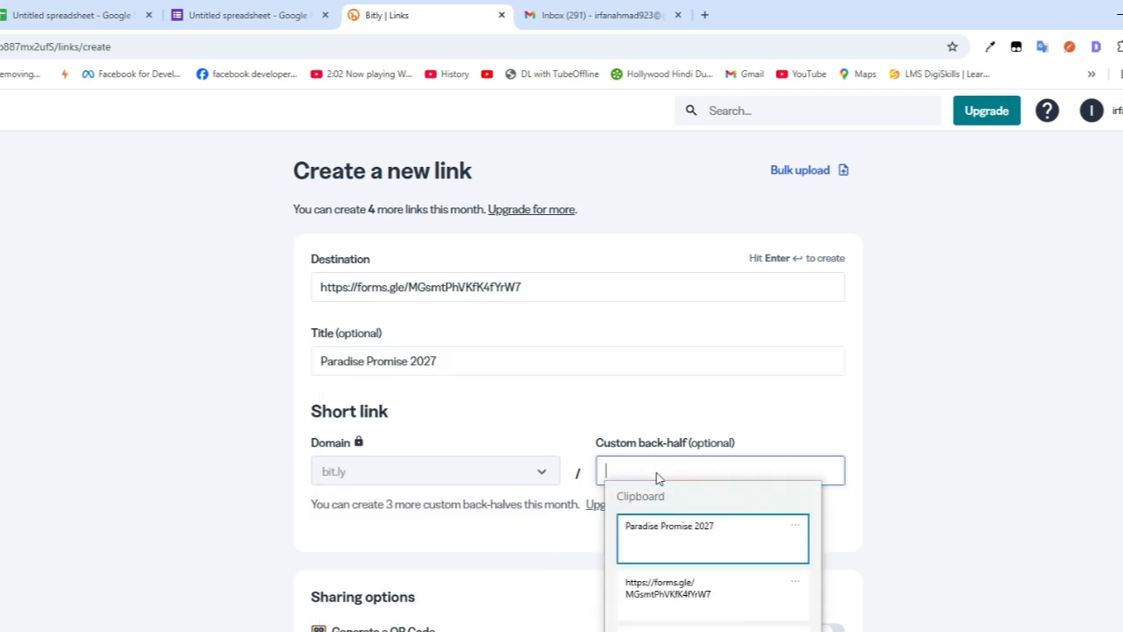
pyautogui.click(691, 536)
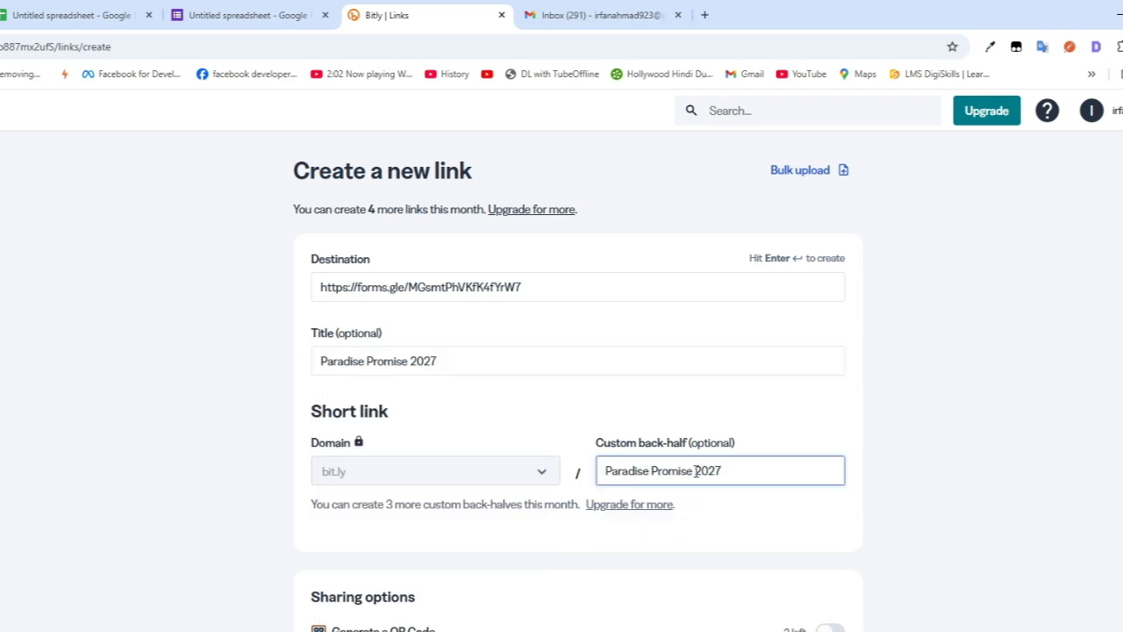
pyautogui.press('BackSpace')
pyautogui.write('_')
pyautogui.write('_')
# Step: Turn on QR code generation and create the short link
pyautogui.scroll(-1, 571, 528)
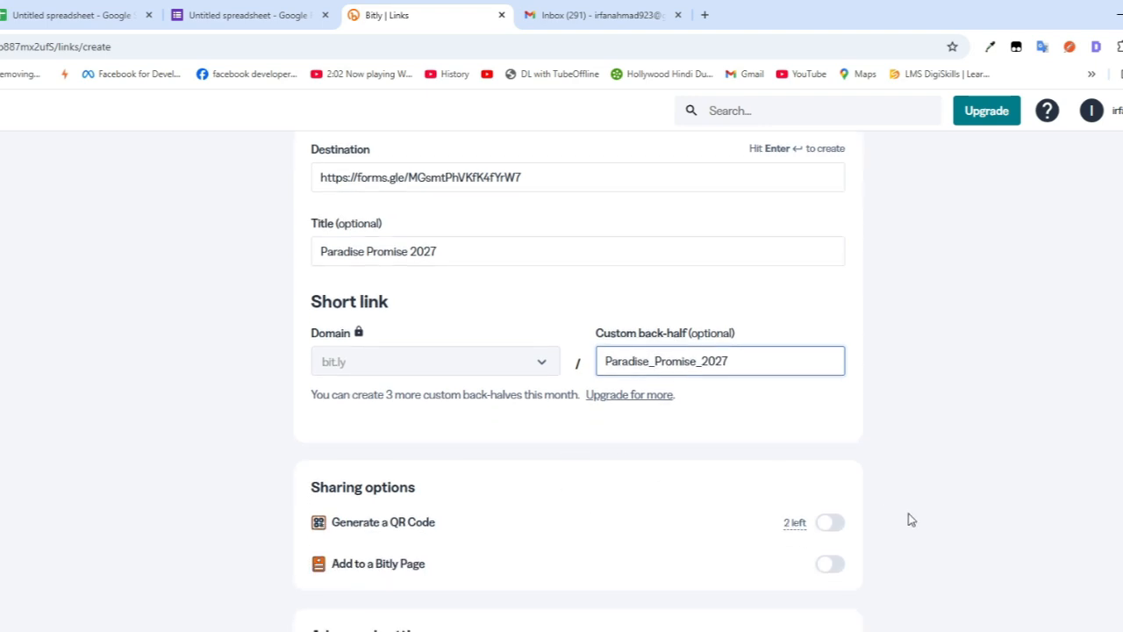
pyautogui.click(838, 525)
pyautogui.scroll(-1, 608, 540)
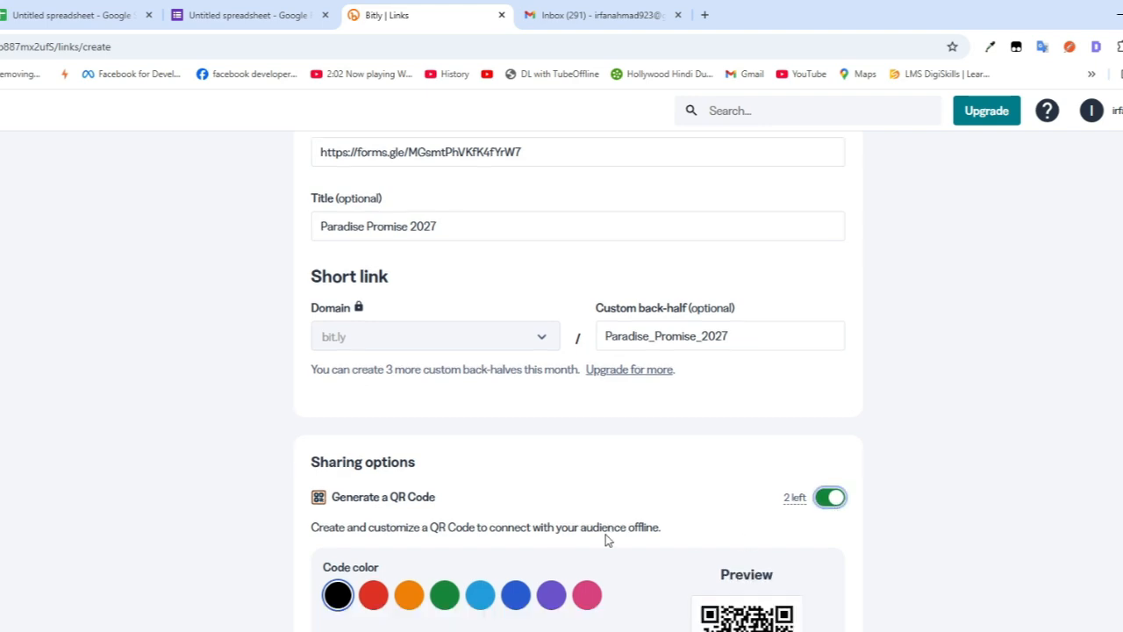
pyautogui.scroll(-1, 529, 434)
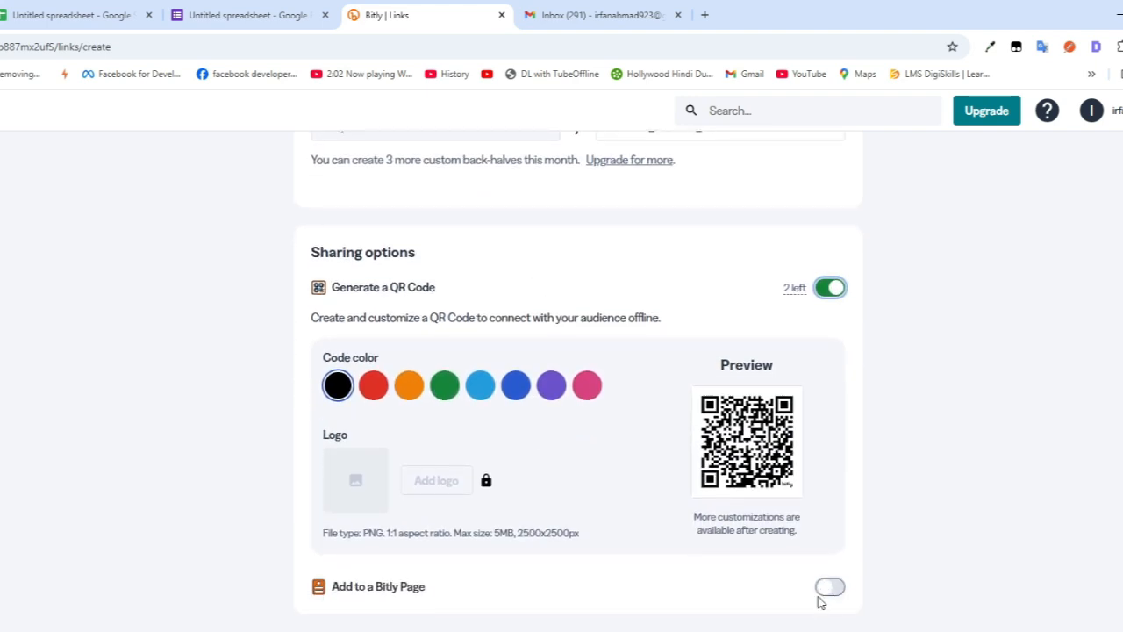
pyautogui.scroll(-1, 781, 537)
pyautogui.scroll(2, 790, 492)
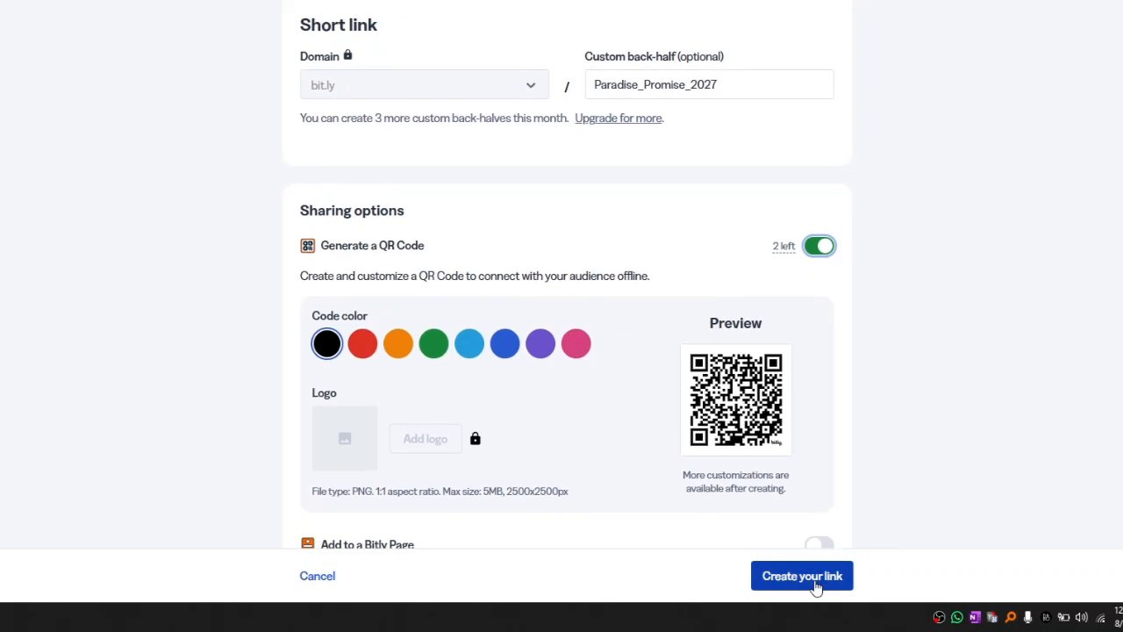
pyautogui.click(815, 585)
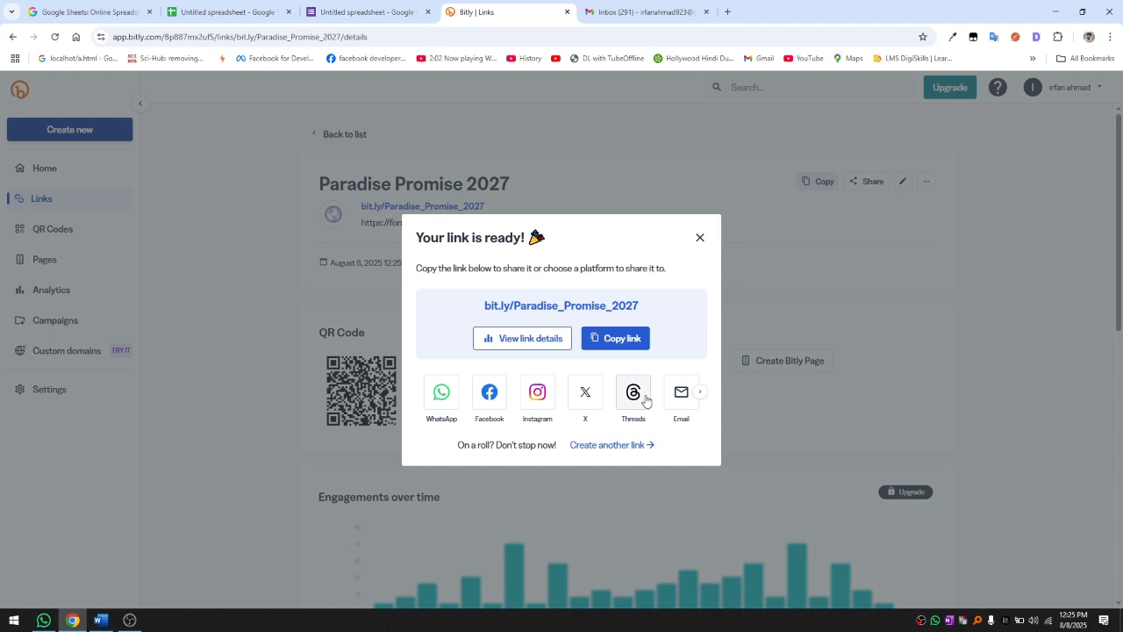
# Step: Close the link-ready popup and copy the bit.ly/Paradise_Promise_2027 link address
pyautogui.click(699, 238)
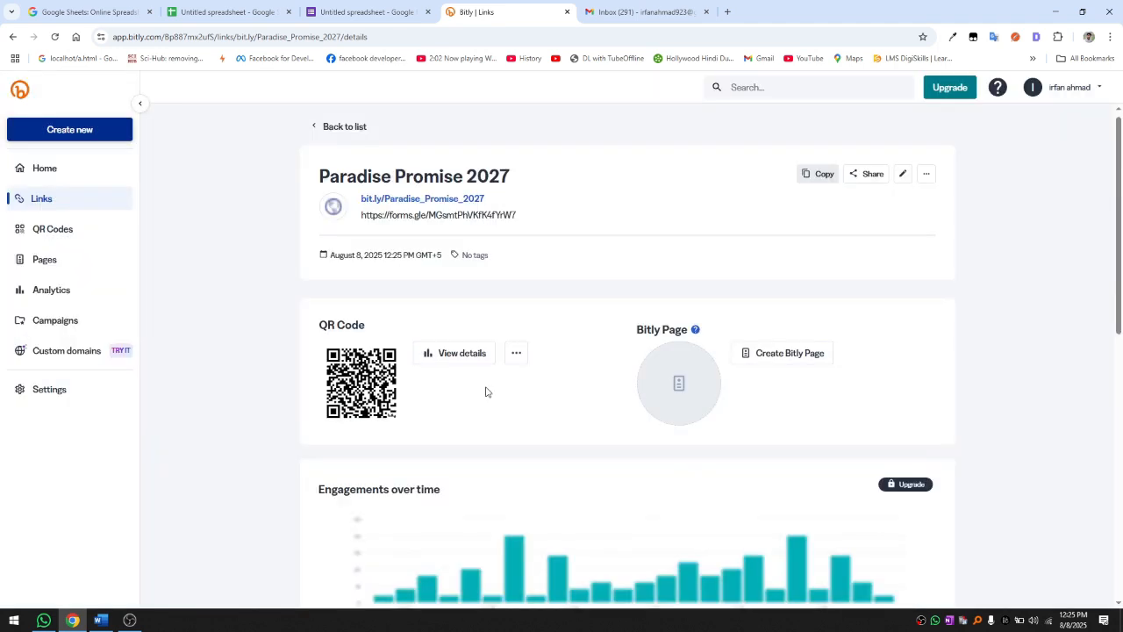
pyautogui.rightClick(434, 204)
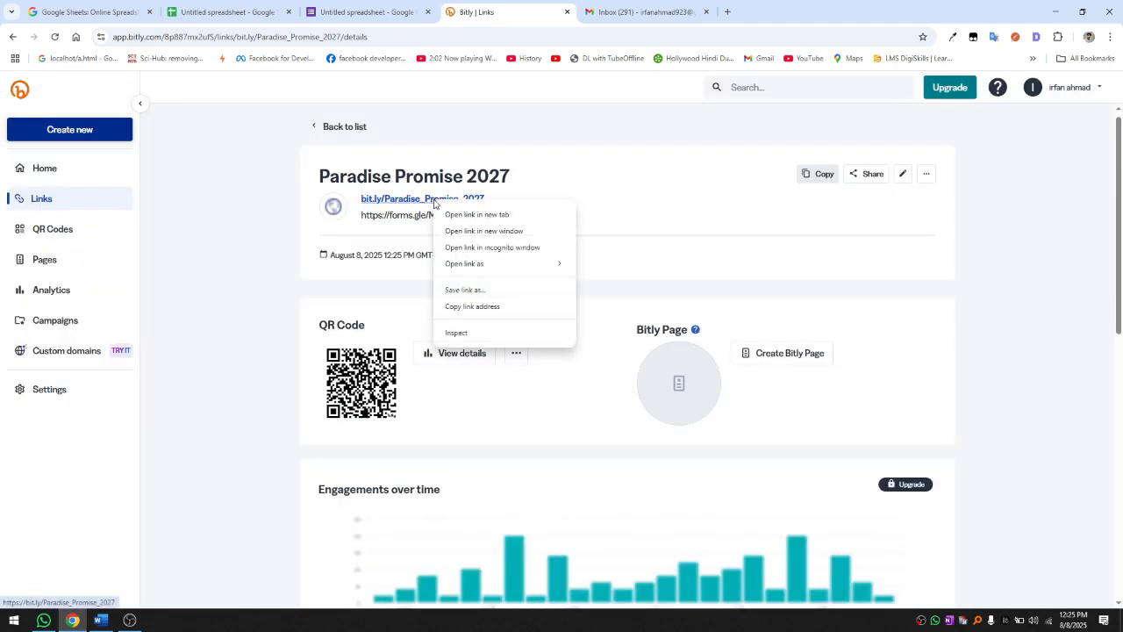
pyautogui.click(452, 306)
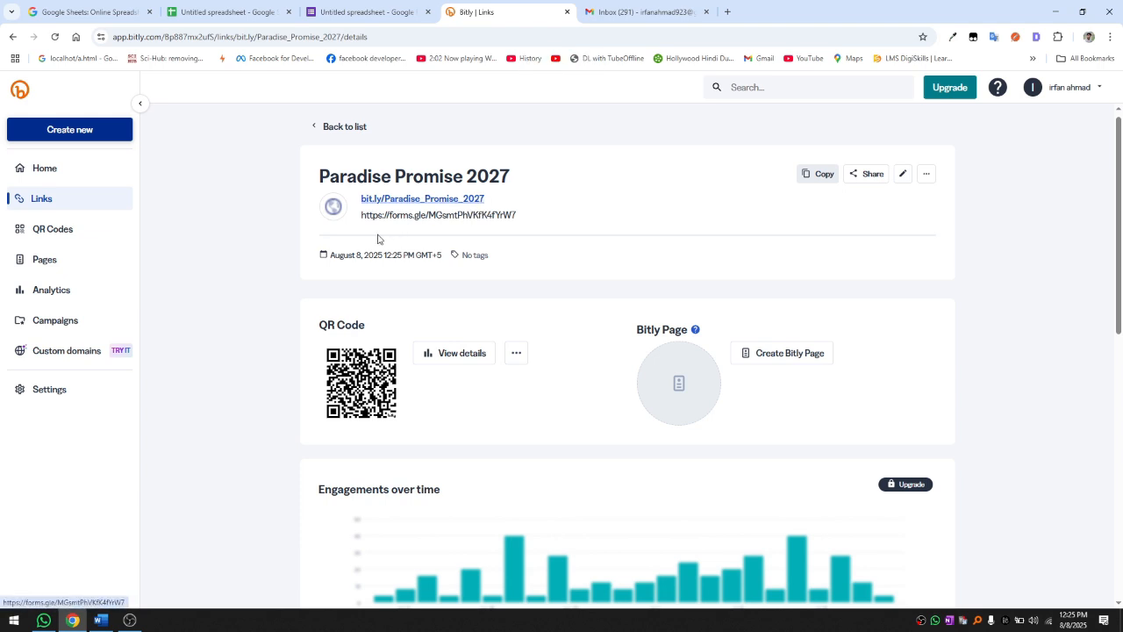
pyautogui.rightClick(366, 382)
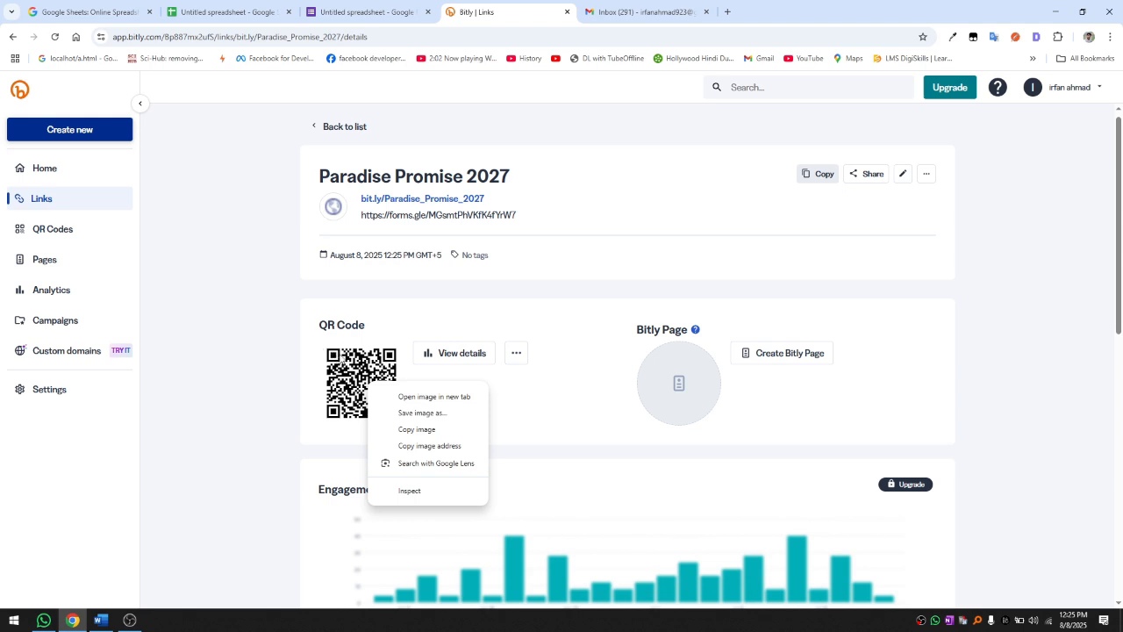
pyautogui.click(538, 423)
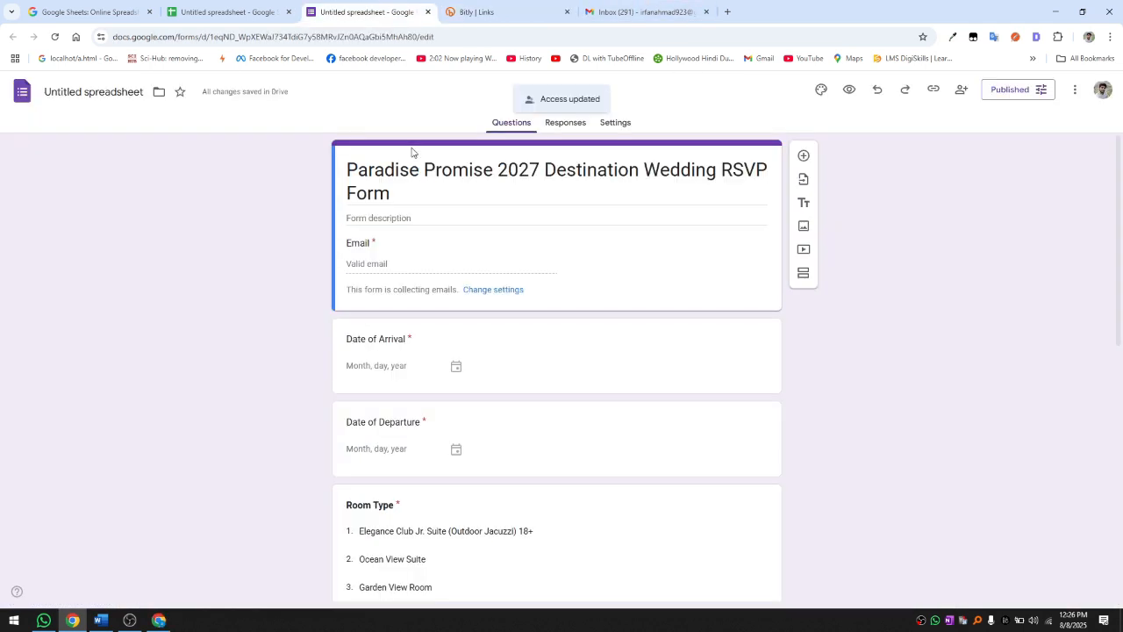
# Step: In another Chrome window, paste and open bit.ly/Paradise_Promise_2027 to load the live RSVP form
pyautogui.hotkey('alt', 'Tab')
pyautogui.click(12, 37)
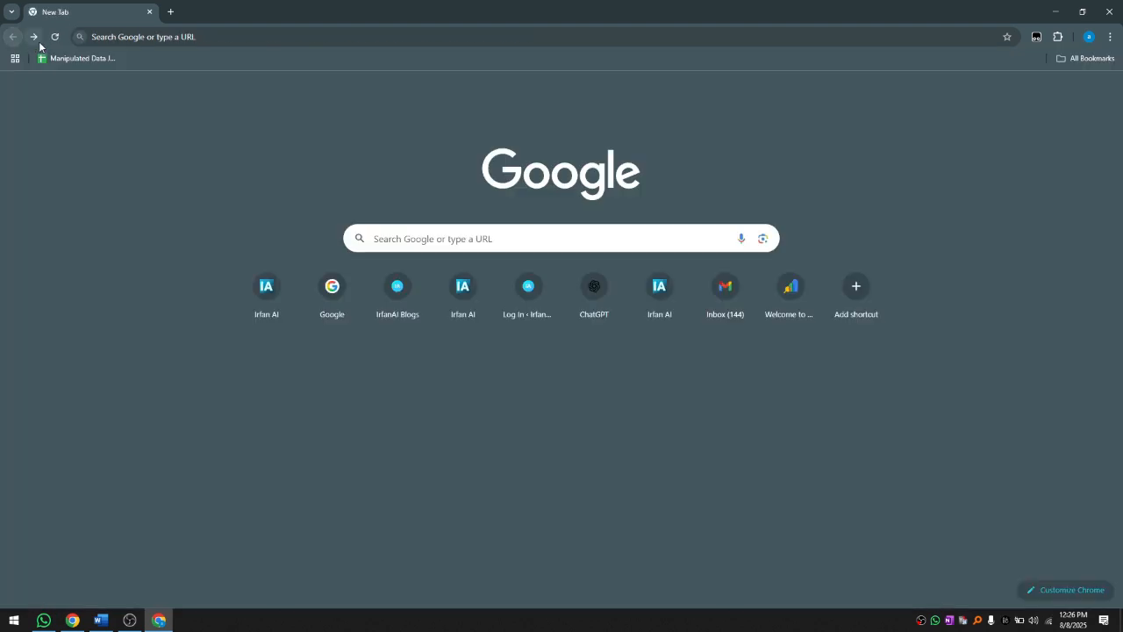
pyautogui.click(143, 40)
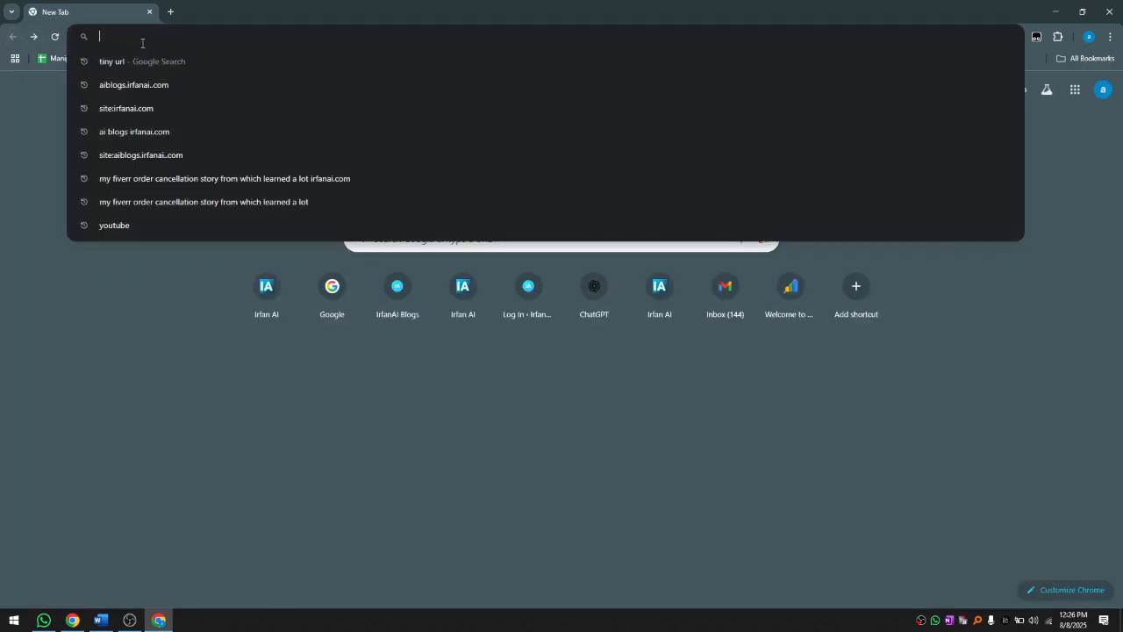
pyautogui.press('super+v')
pyautogui.click(158, 89)
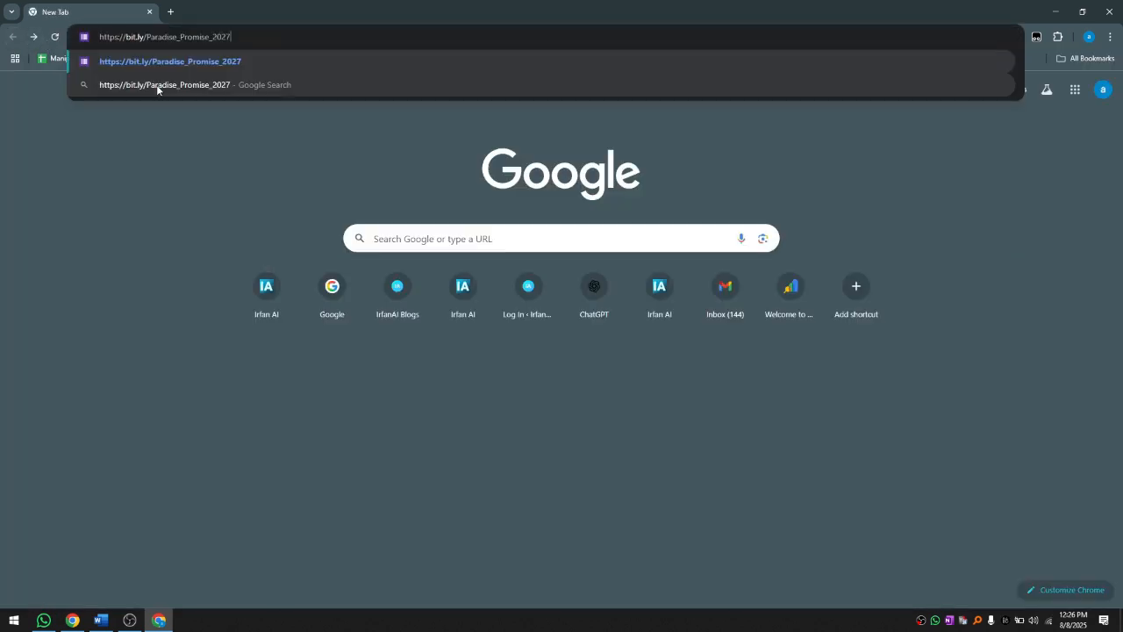
pyautogui.press('Return')
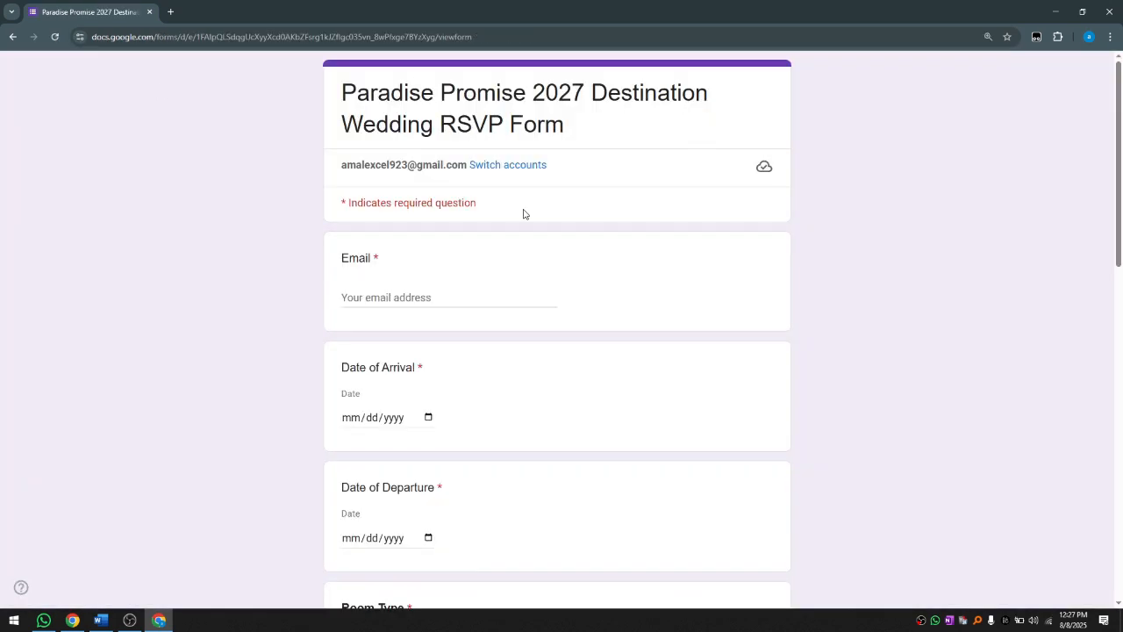
# Step: Enter the respondent's email address in the form's Email field
pyautogui.scroll(-3, 524, 289)
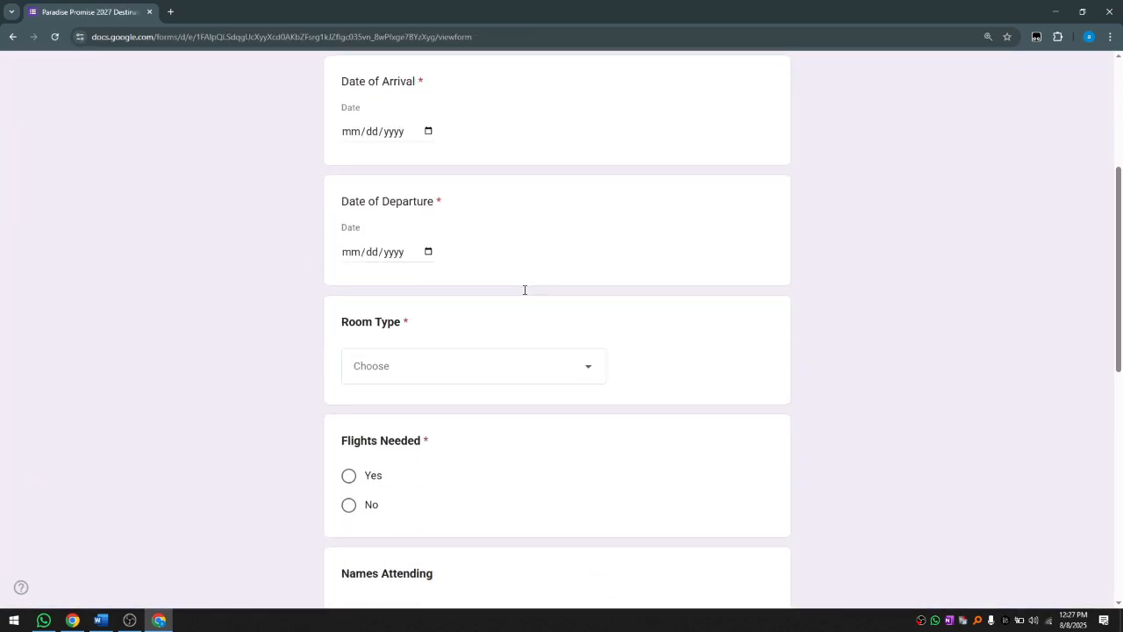
pyautogui.scroll(3, 524, 289)
pyautogui.scroll(-1, 524, 289)
pyautogui.scroll(1, 525, 289)
pyautogui.click(373, 301)
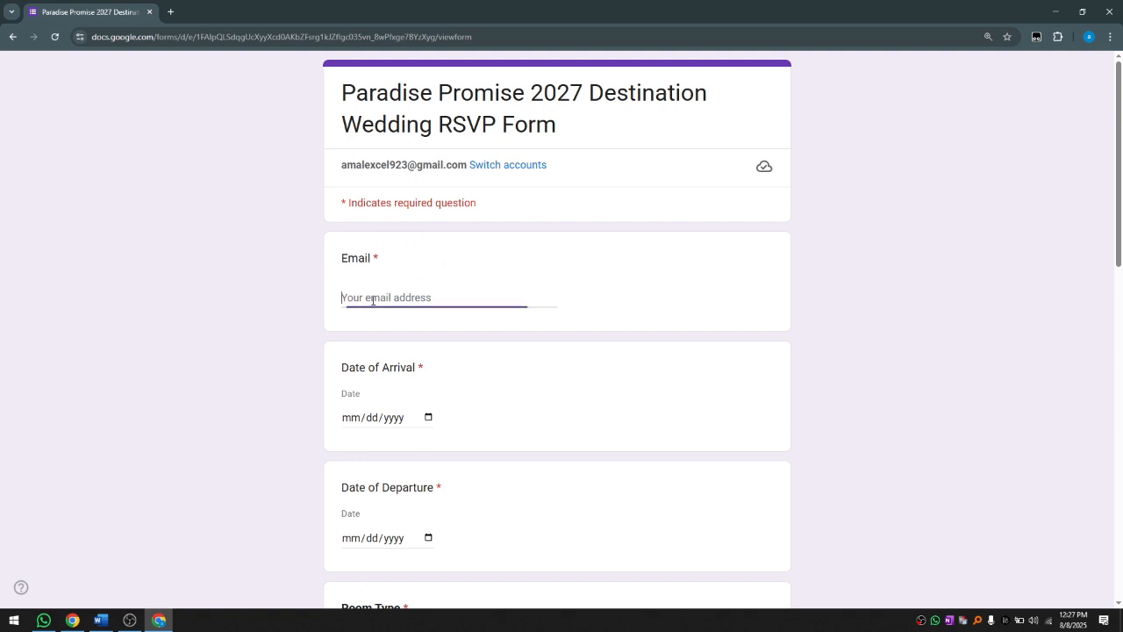
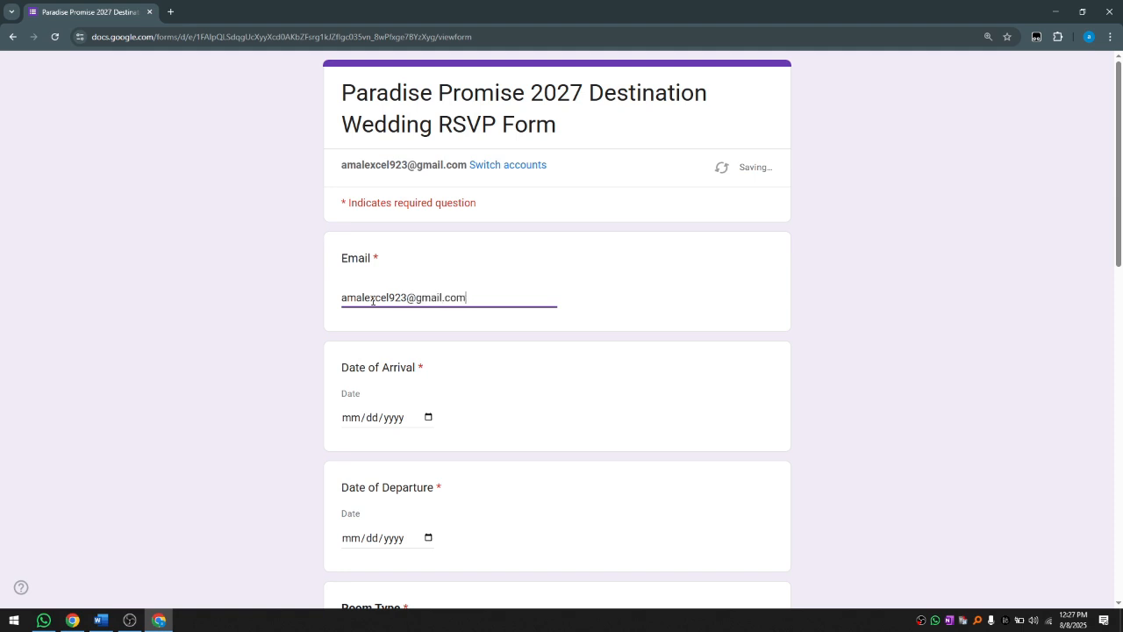
pyautogui.press('Tab')
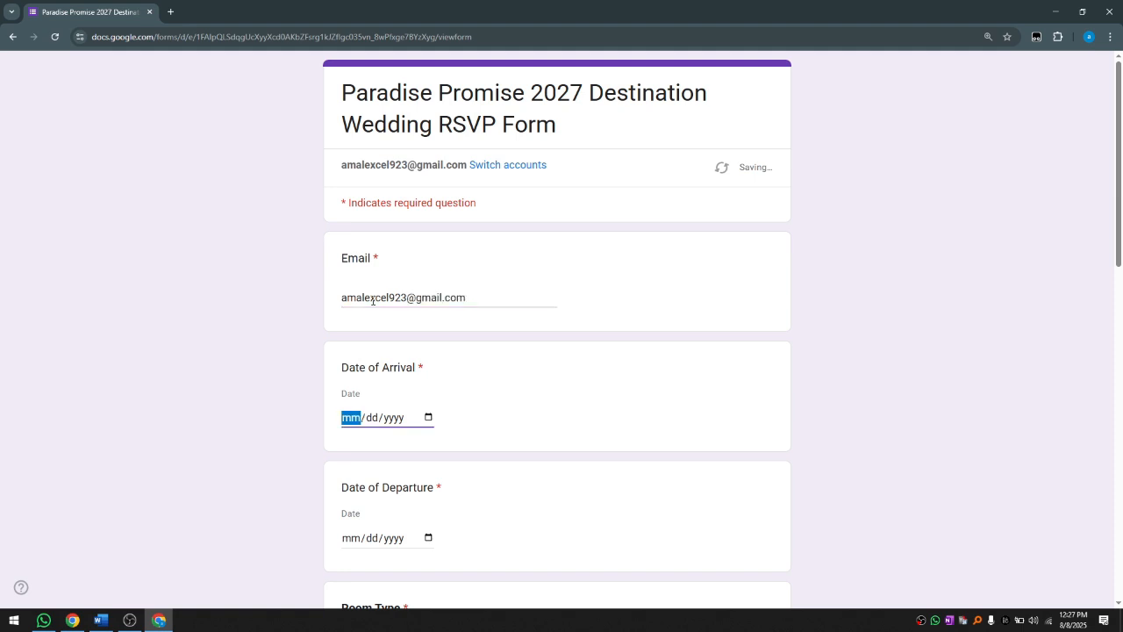
# Step: Set both Date of Arrival and Date of Departure to 08/08/2025
pyautogui.click(428, 417)
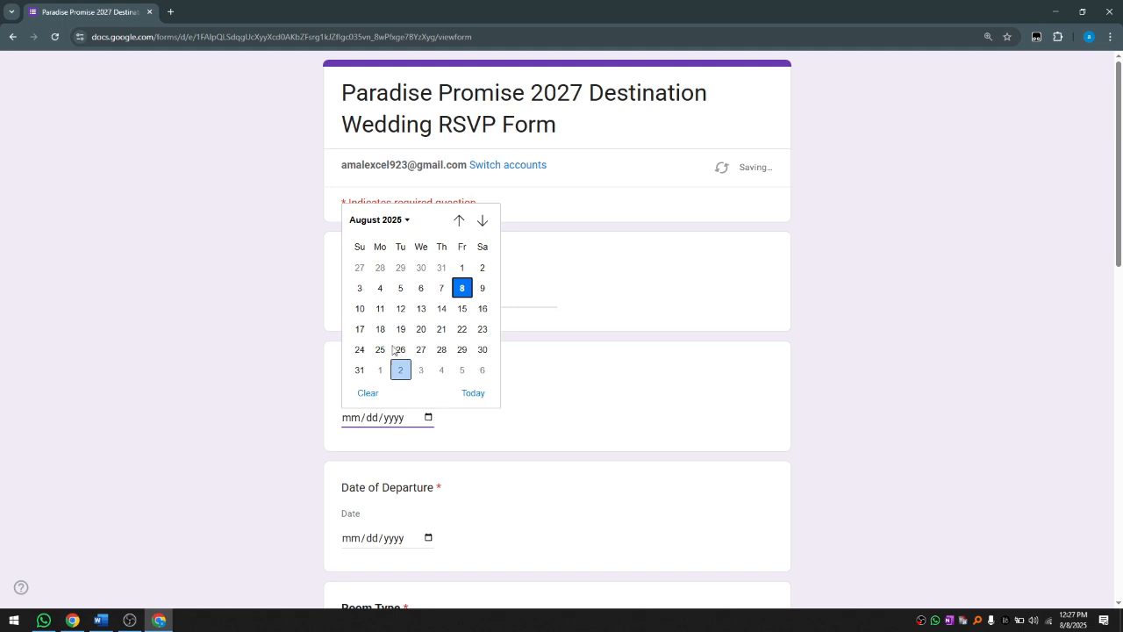
pyautogui.click(461, 287)
pyautogui.scroll(-1, 461, 461)
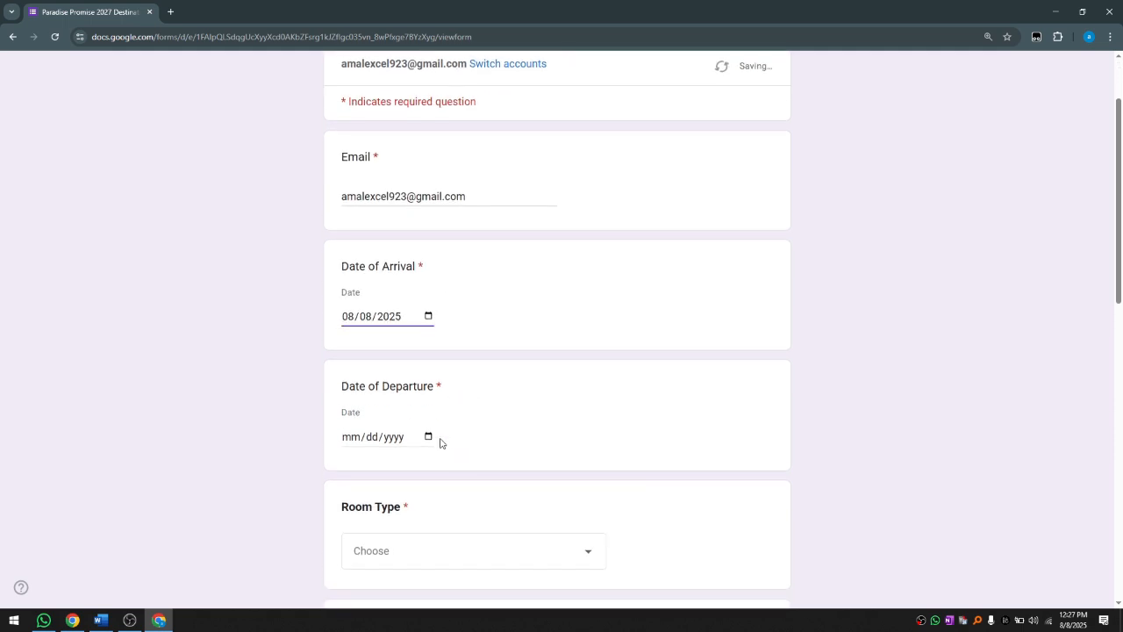
pyautogui.click(428, 437)
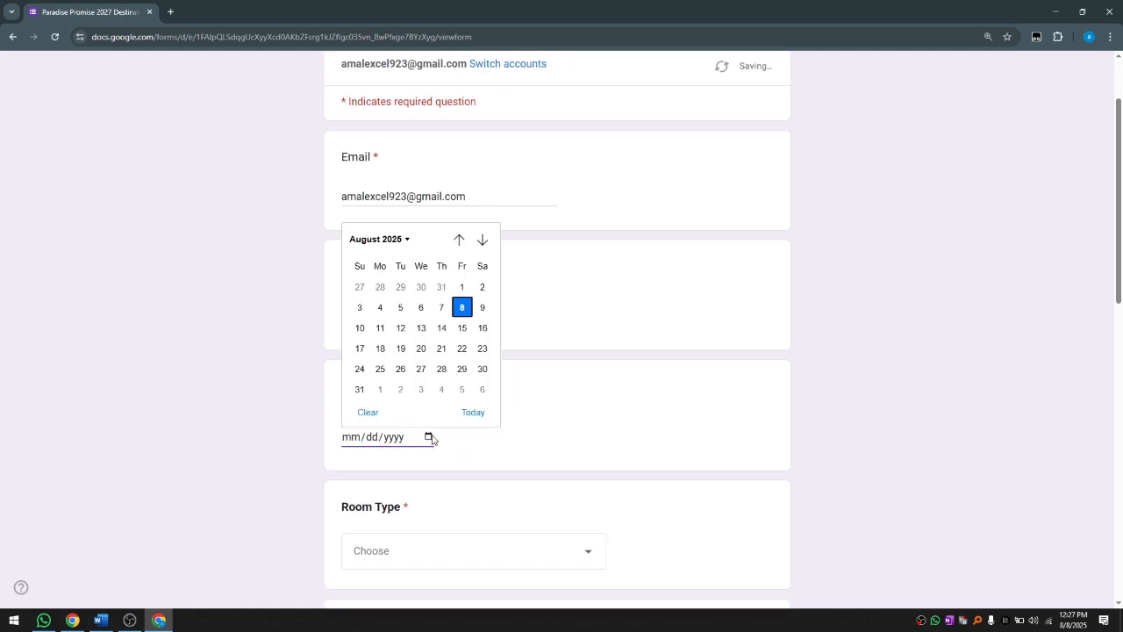
pyautogui.click(470, 307)
pyautogui.scroll(-1, 454, 461)
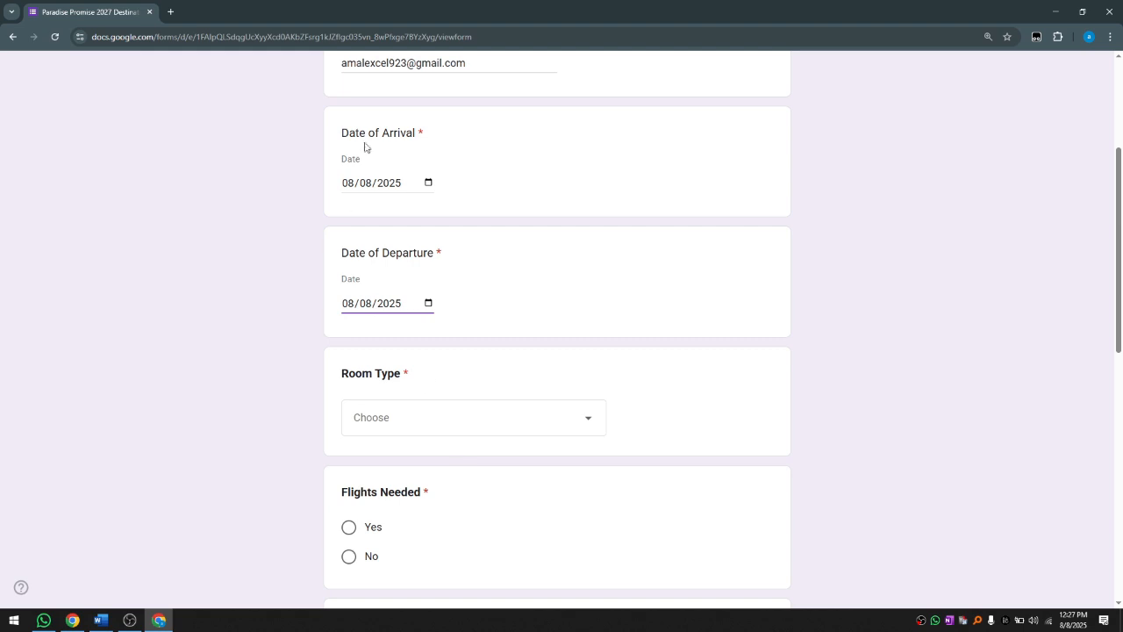
# Step: Choose Garden View Room as the room type and answer Yes to Flights Needed
pyautogui.click(588, 419)
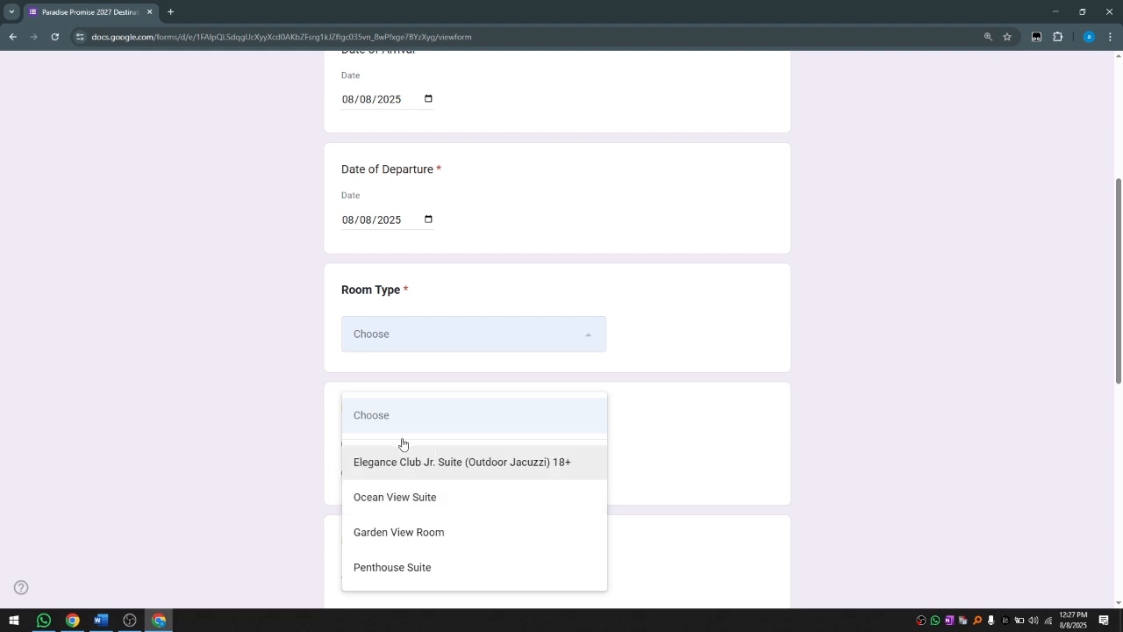
pyautogui.click(431, 533)
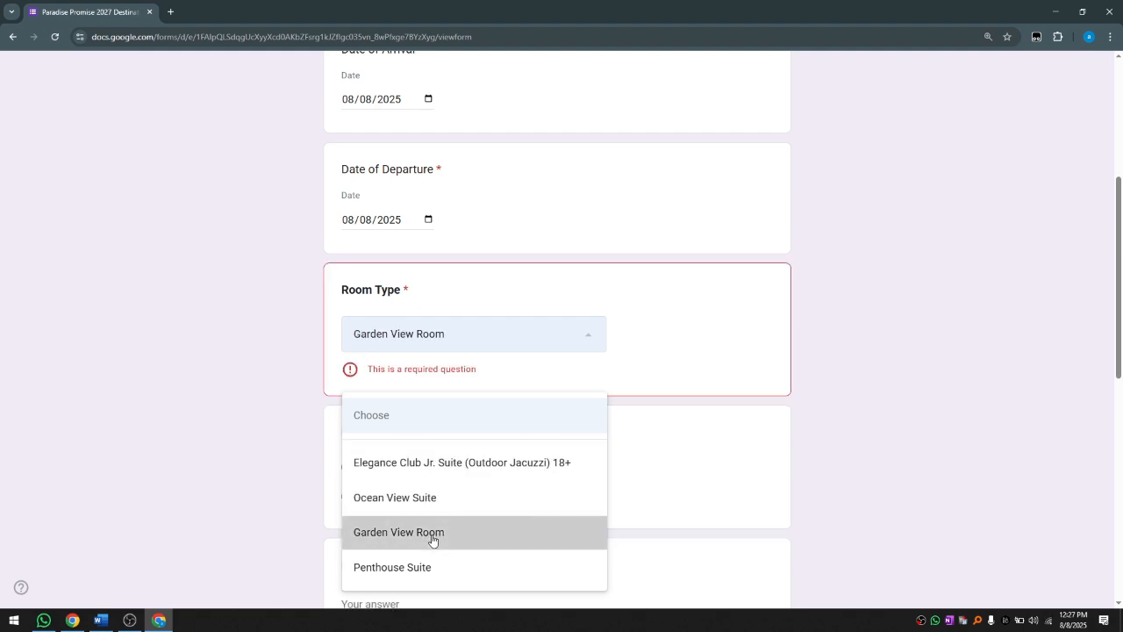
pyautogui.scroll(-1, 462, 387)
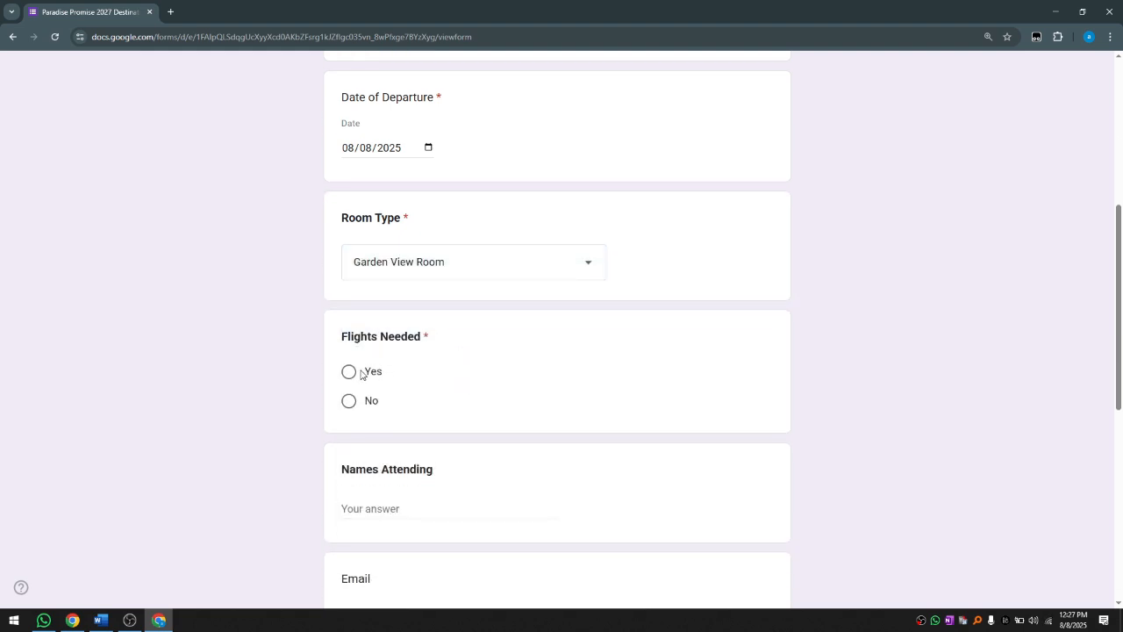
pyautogui.click(350, 372)
# Step: Enter names 'abc,xyz' and special request 'abc', then submit the response
pyautogui.scroll(-1, 491, 417)
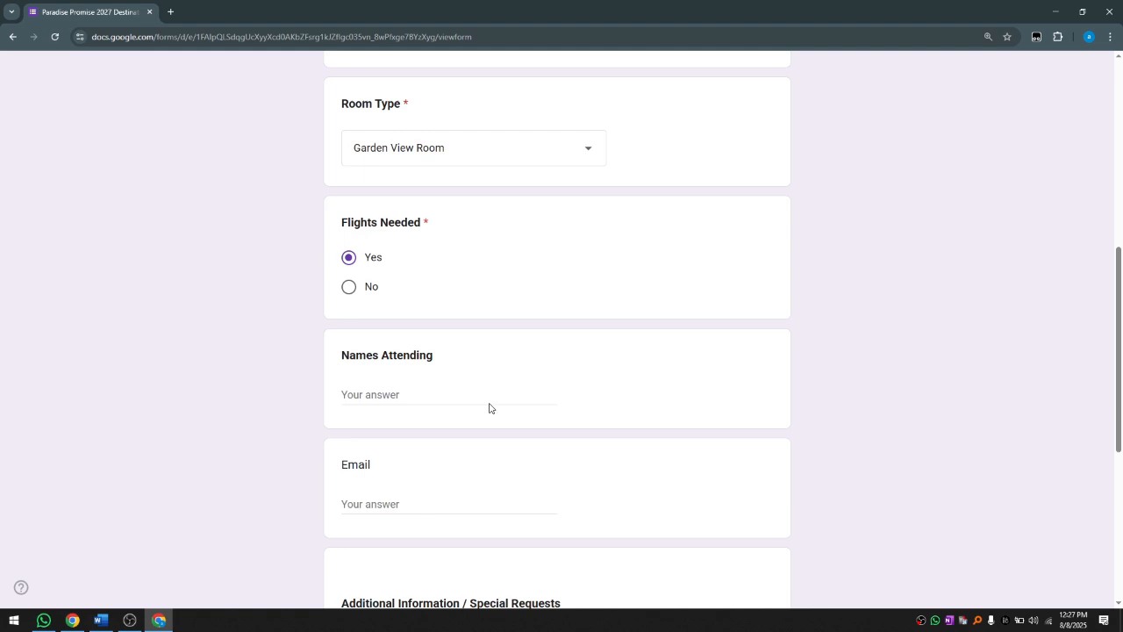
pyautogui.click(412, 391)
pyautogui.write('abc,xyz')
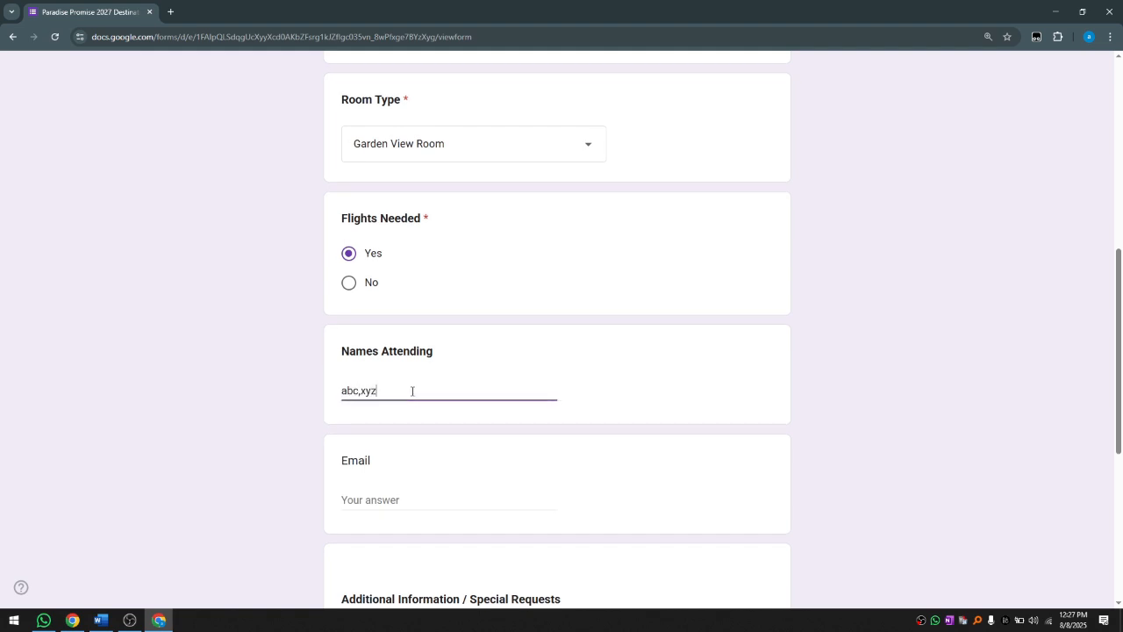
pyautogui.click(391, 499)
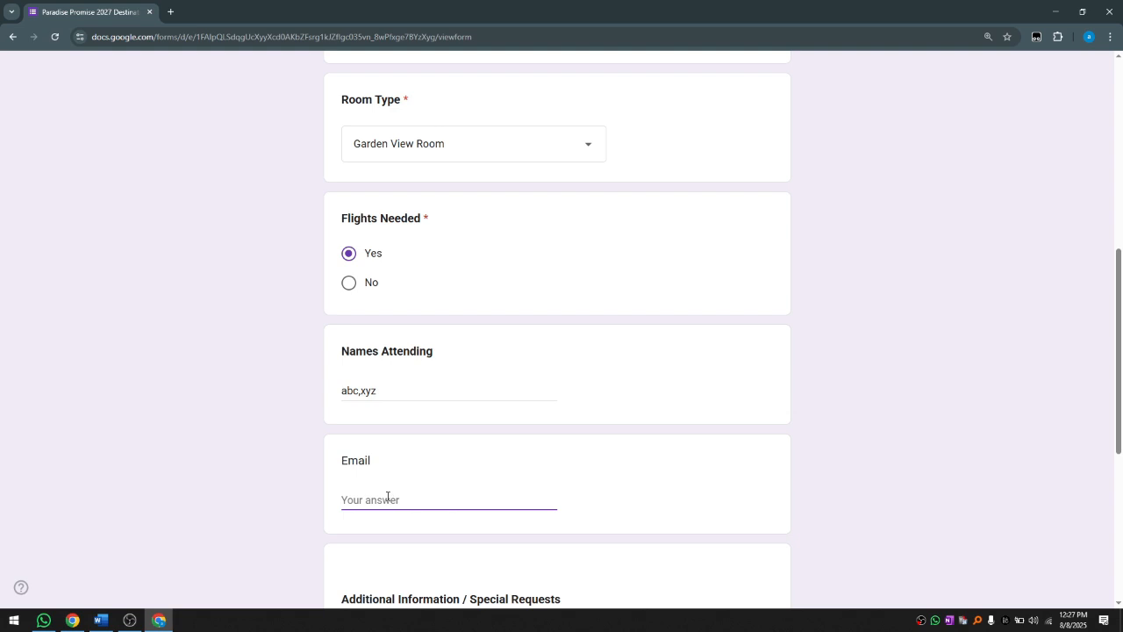
pyautogui.scroll(-2, 387, 496)
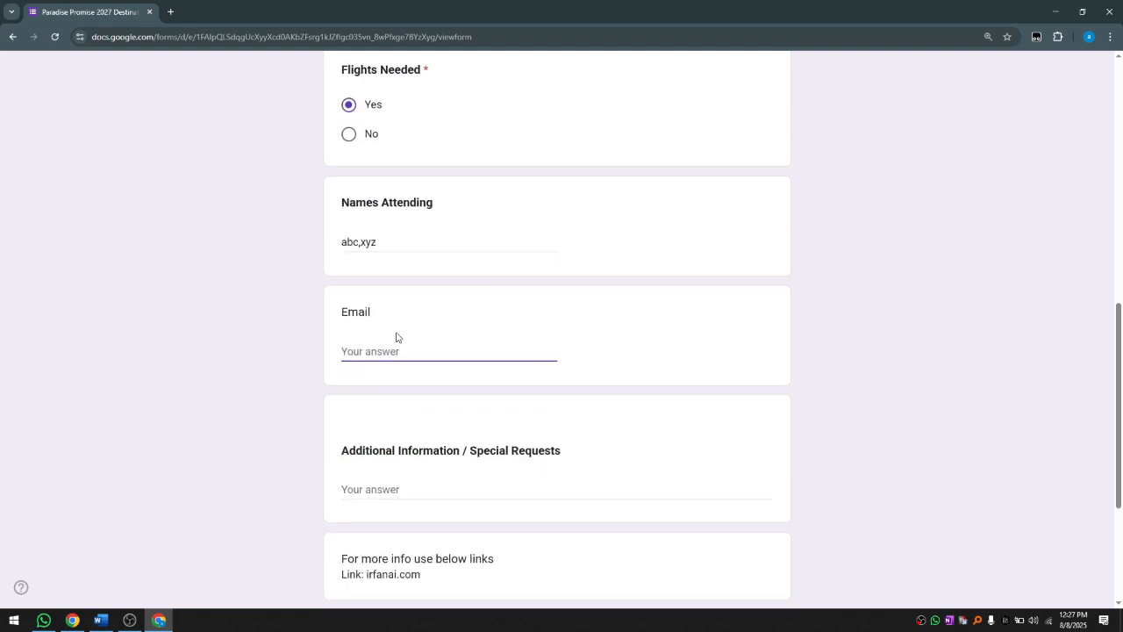
pyautogui.scroll(-2, 396, 337)
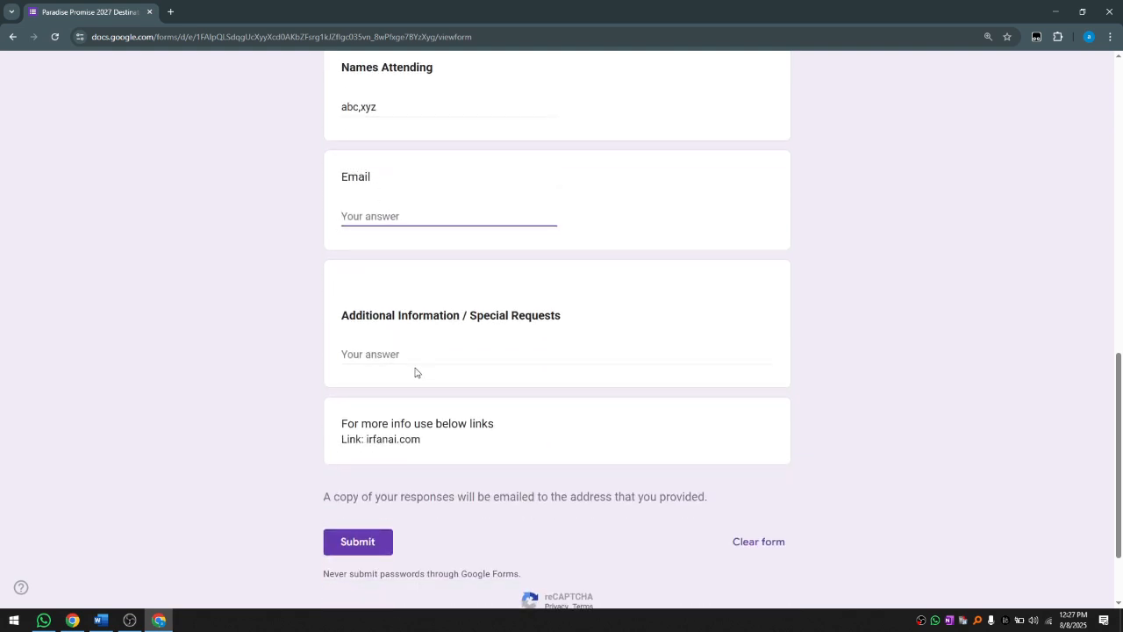
pyautogui.click(360, 354)
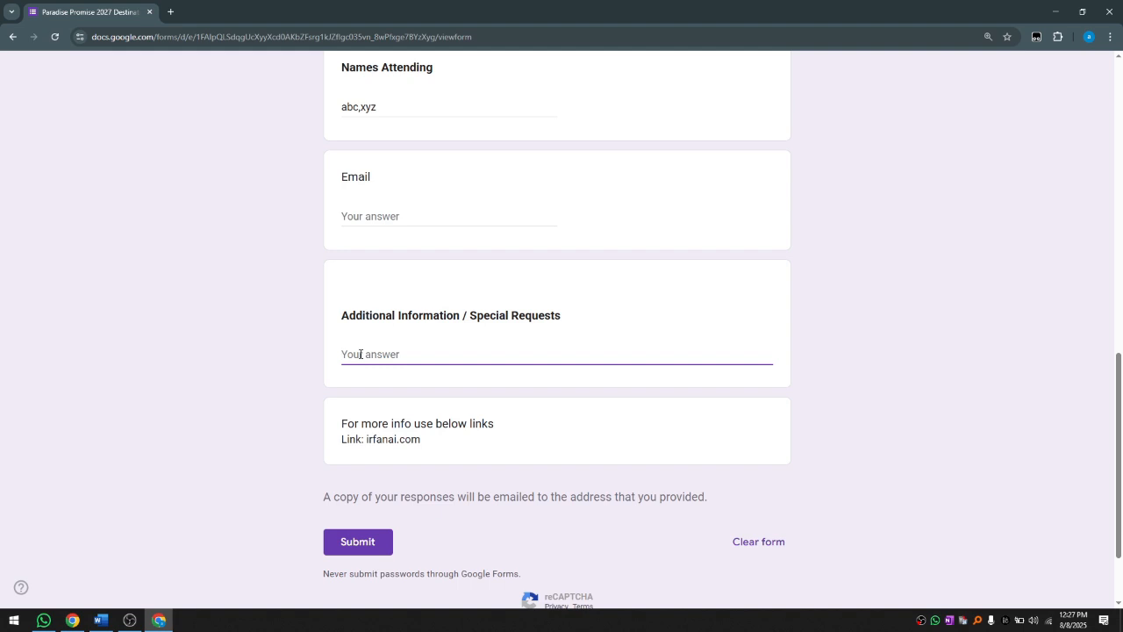
pyautogui.write('abc')
pyautogui.click(381, 544)
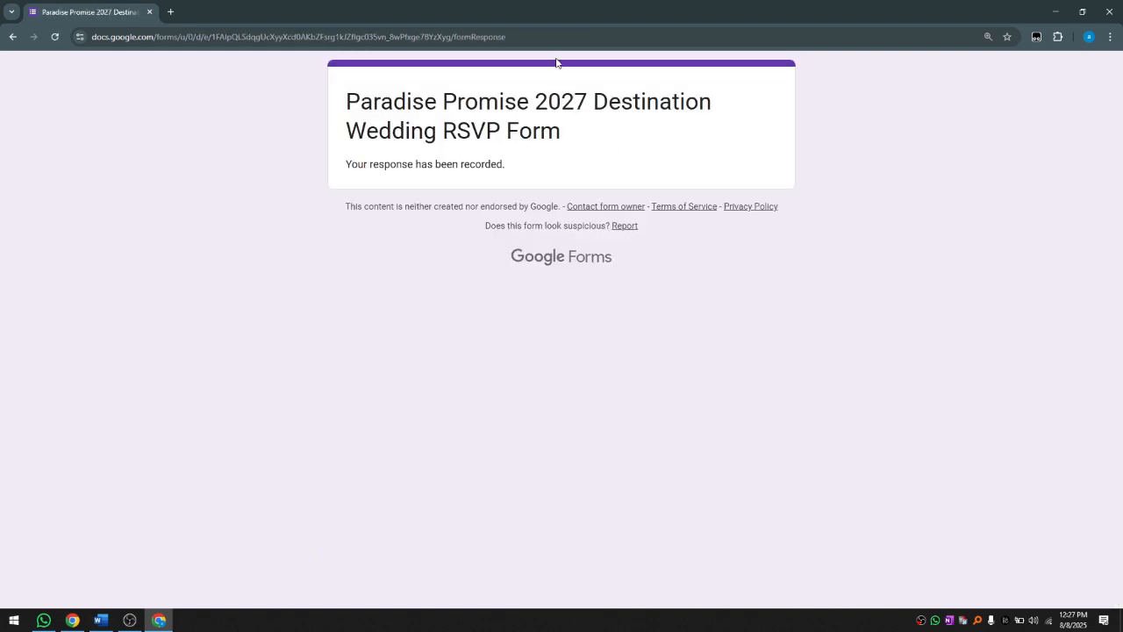
# Step: Switch to the linked spreadsheet and select the test response row A2:I2 on Form Responses 1
pyautogui.hotkey('alt', 'Tab')
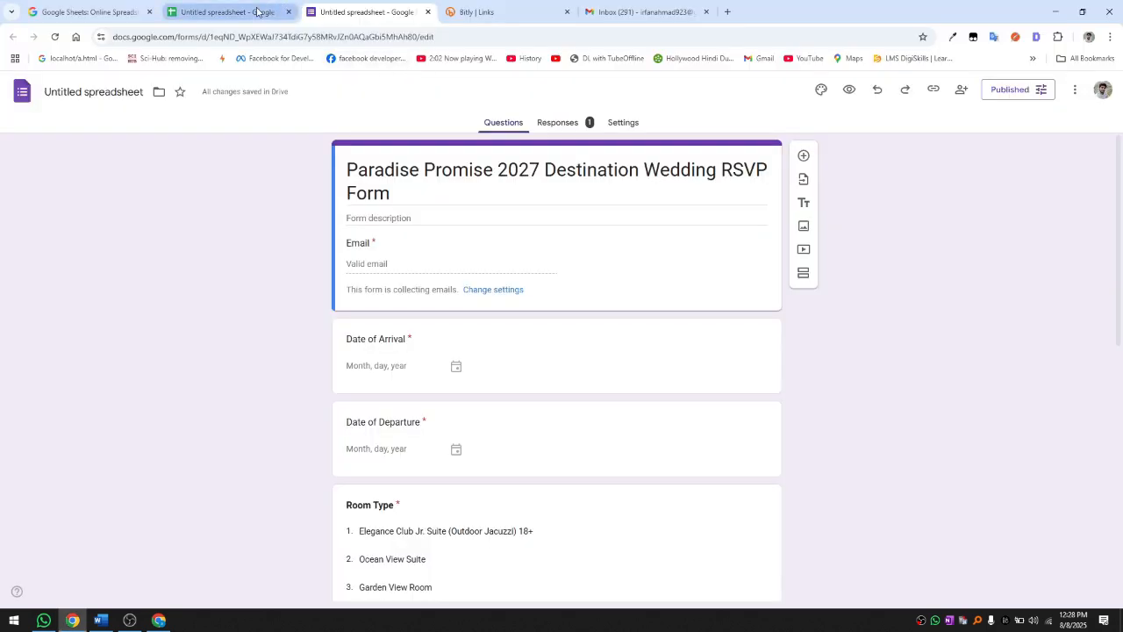
pyautogui.click(251, 12)
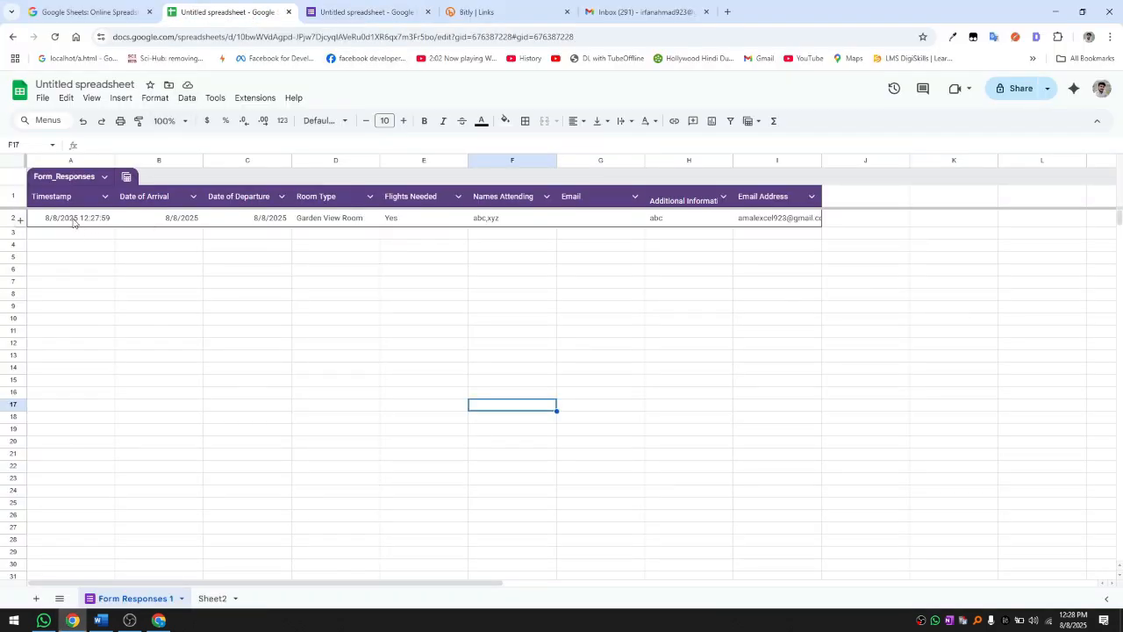
pyautogui.click(73, 221)
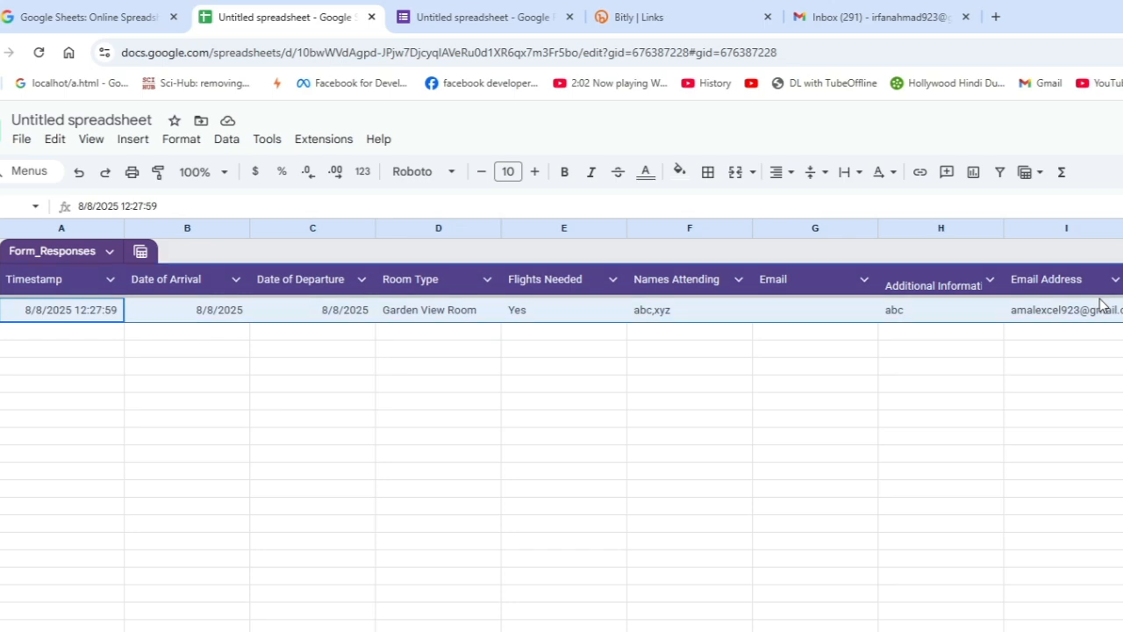
pyautogui.click(1041, 413)
pyautogui.click(115, 316)
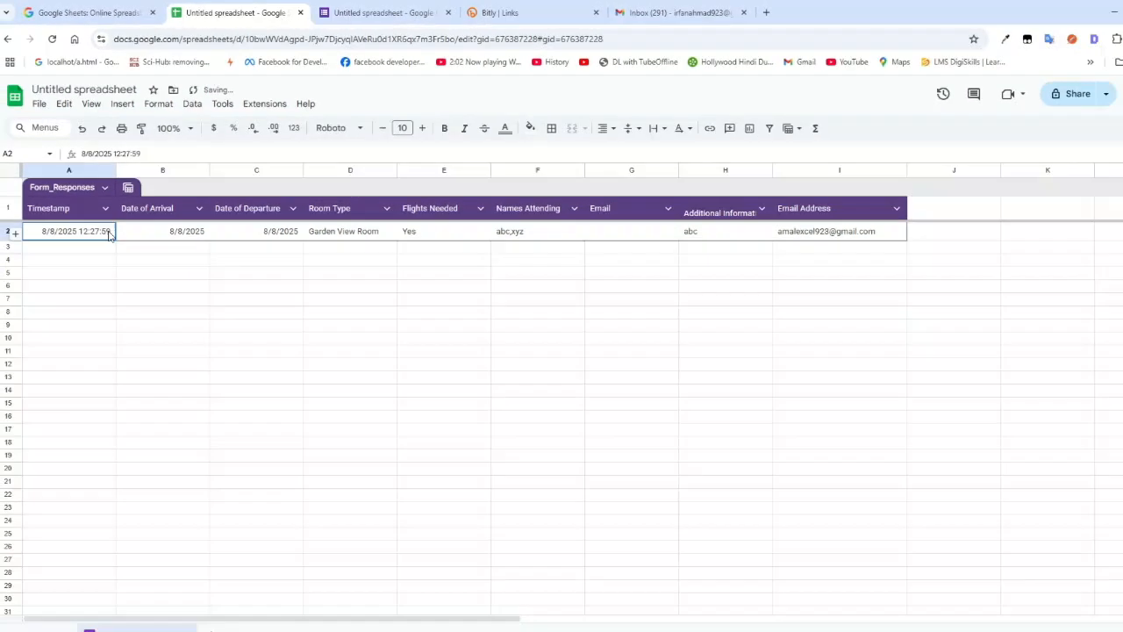
pyautogui.moveTo(109, 235); pyautogui.dragTo(845, 235)
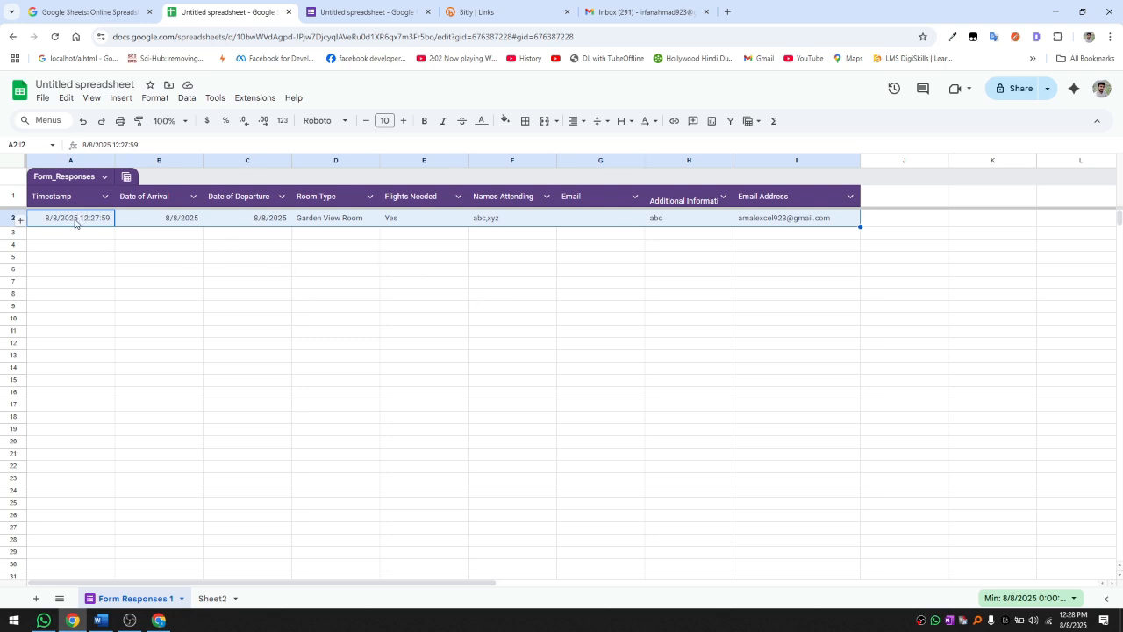
pyautogui.moveTo(76, 221)
pyautogui.mouseDown()
pyautogui.moveTo(507, 281)
pyautogui.moveTo(905, 388)
pyautogui.moveTo(822, 431)
pyautogui.moveTo(815, 492)
pyautogui.moveTo(816, 474)
pyautogui.mouseUp()
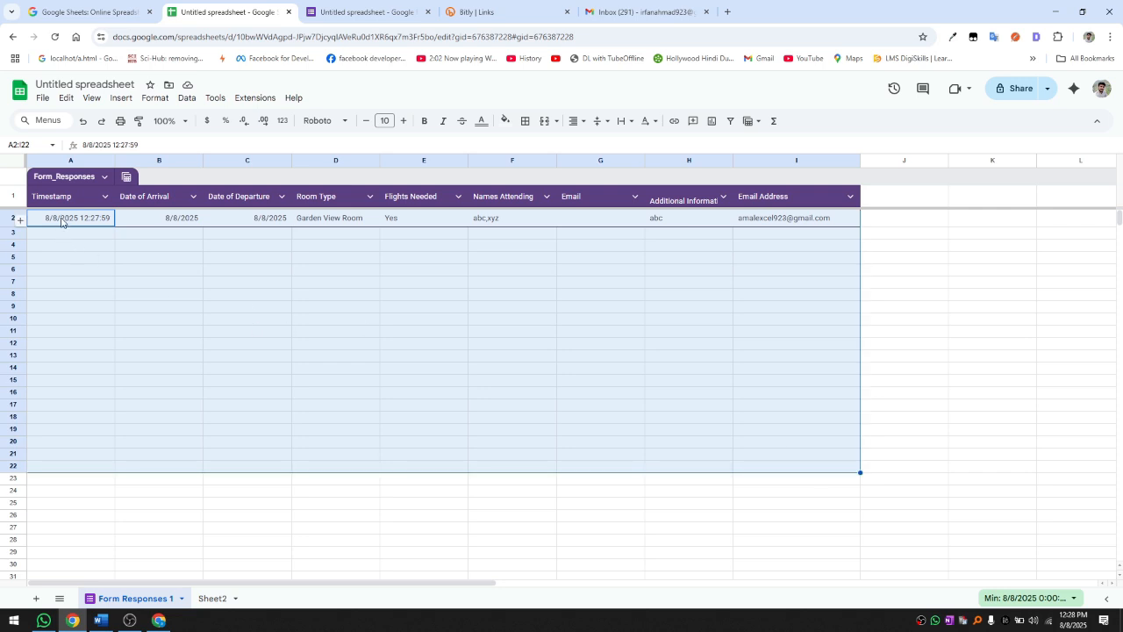
pyautogui.moveTo(62, 222)
pyautogui.mouseDown()
pyautogui.moveTo(582, 482)
pyautogui.moveTo(749, 439)
pyautogui.moveTo(830, 485)
pyautogui.mouseUp()
pyautogui.click(276, 264)
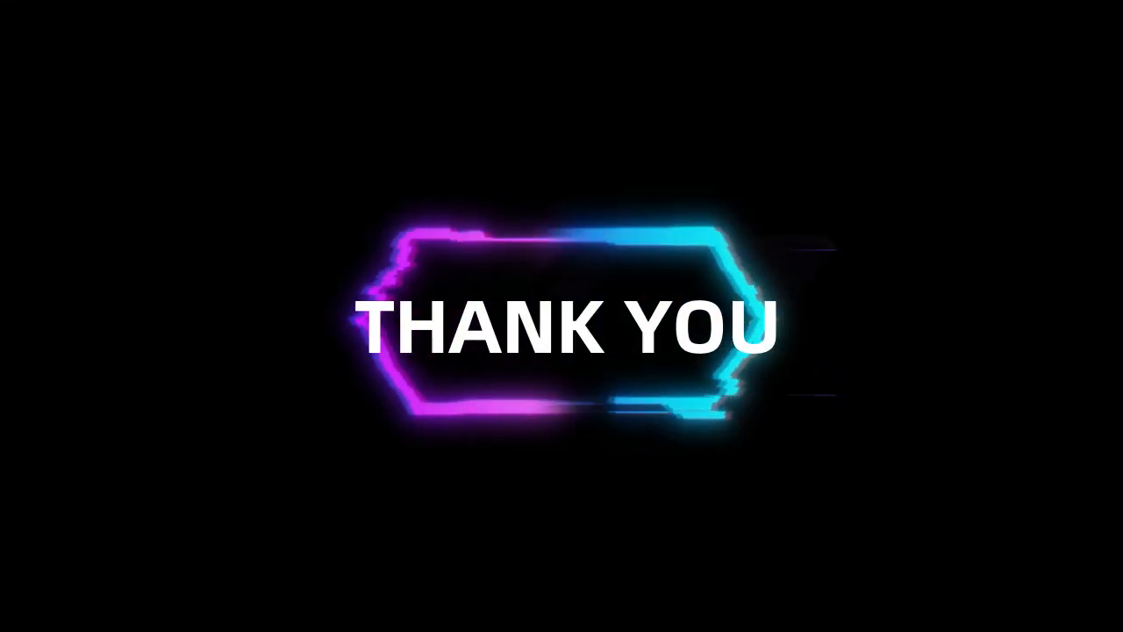